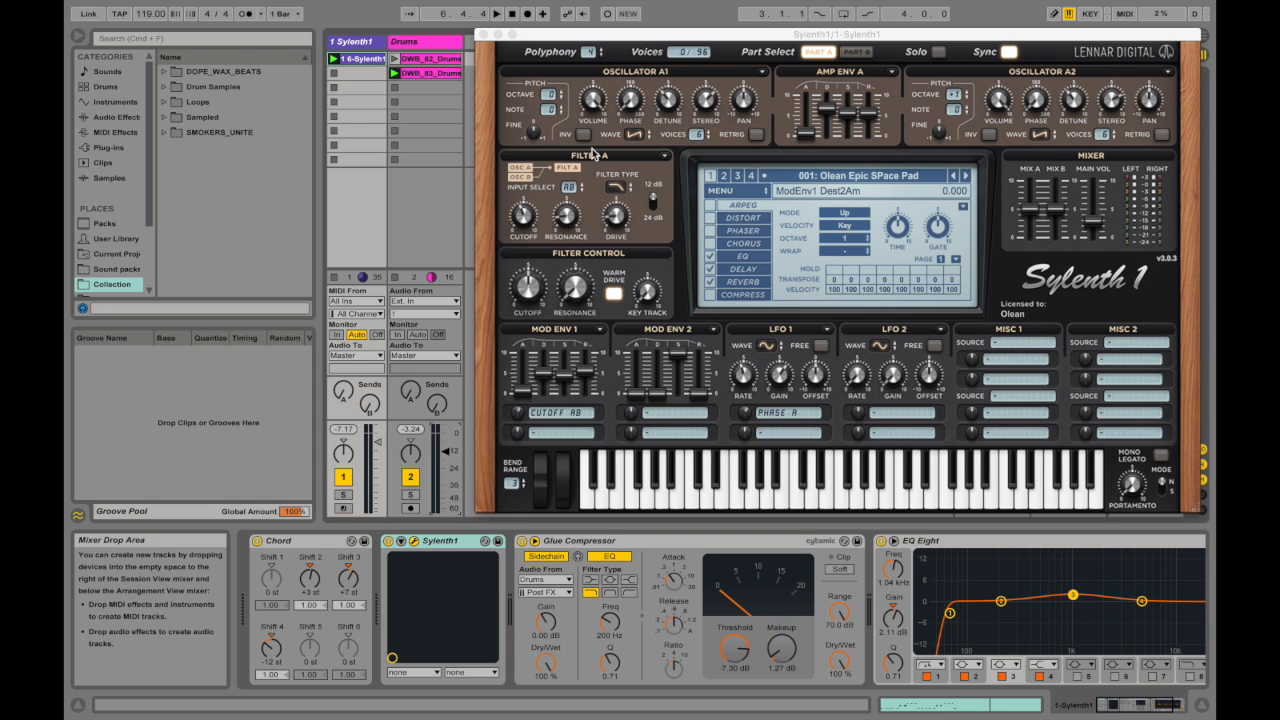
Step: Delete the Drums track from the session
{"action": "left_click", "coordinate": [435, 45]}
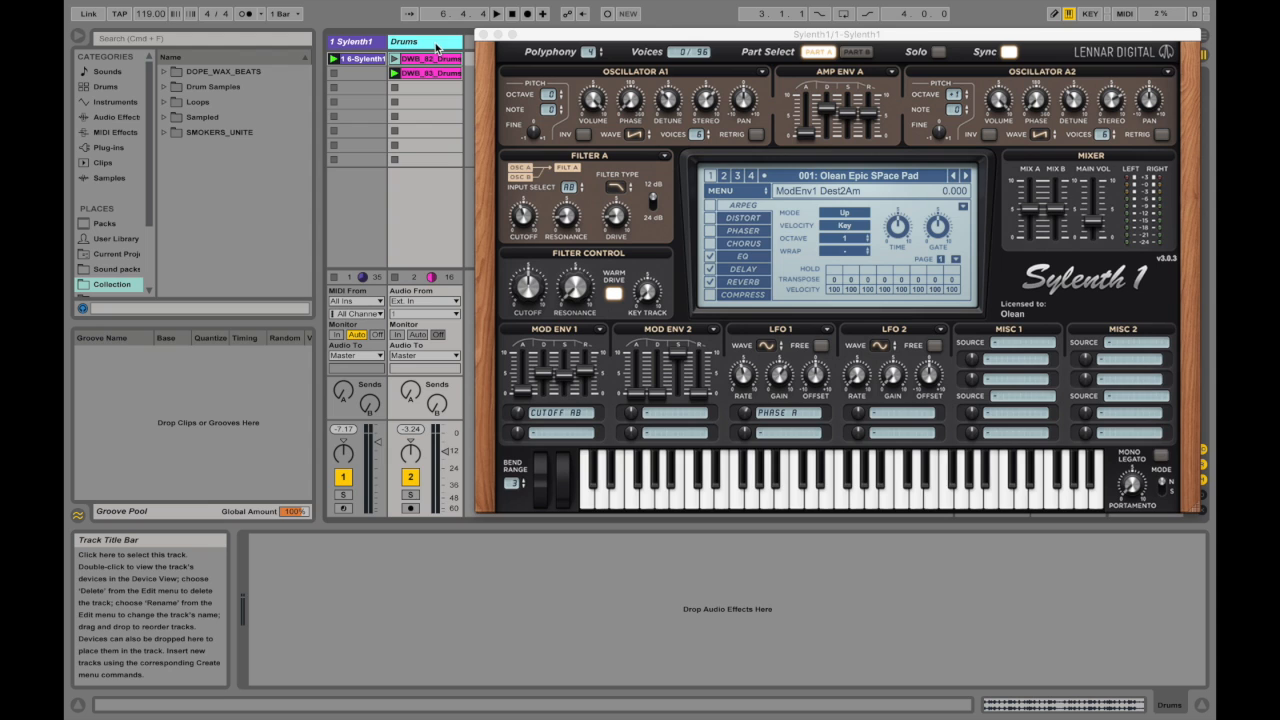
{"action": "key", "text": "Delete"}
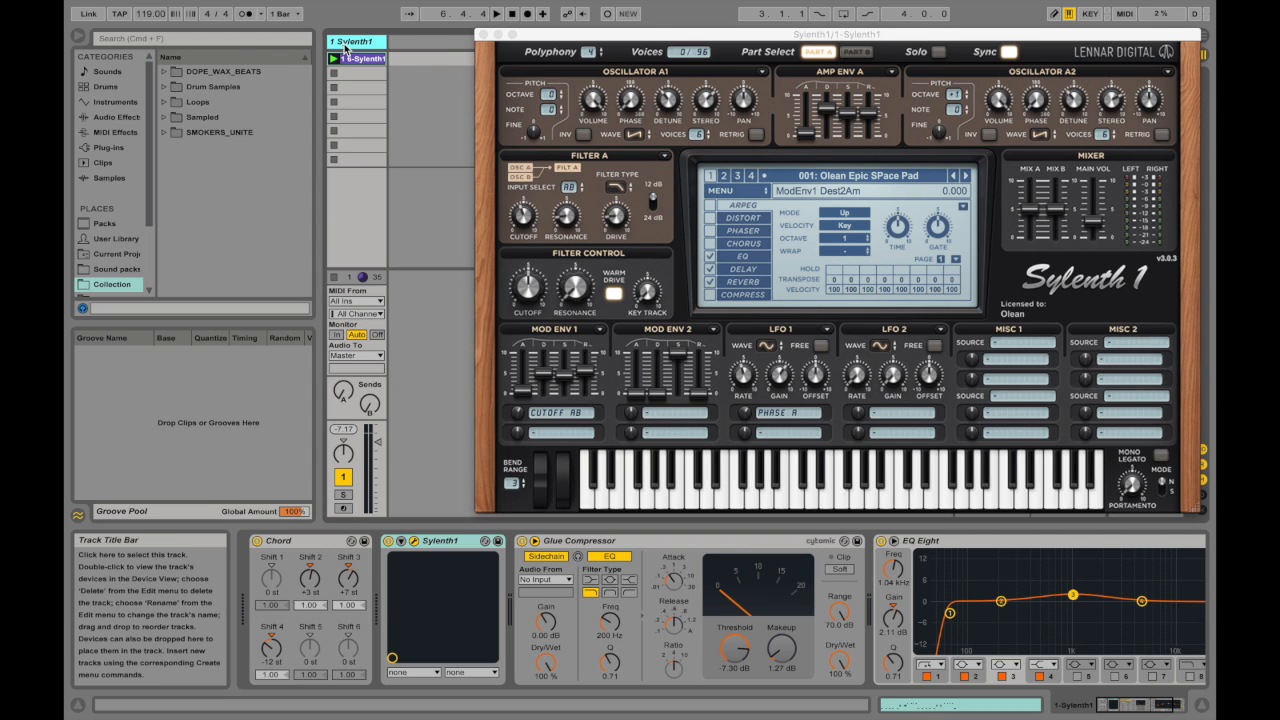
Step: Duplicate the Sylenth1 track and remove the Glue Compressor from the copy
{"action": "key", "text": "super+d"}
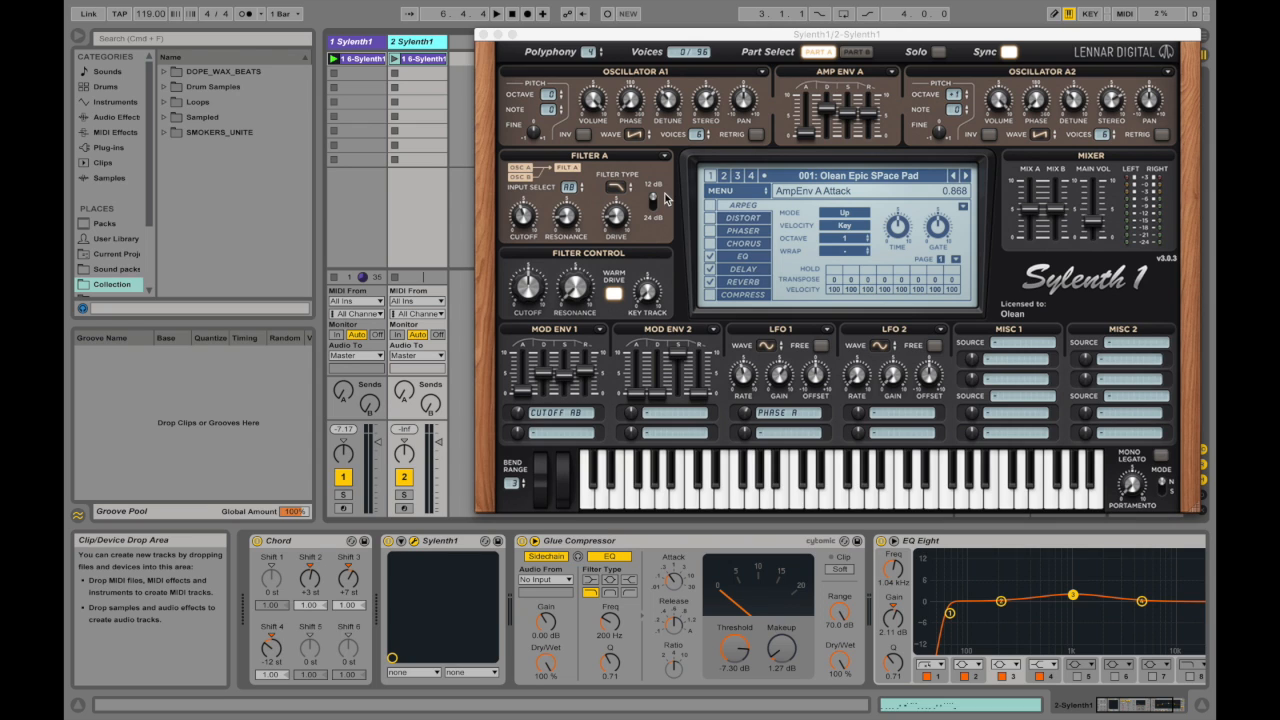
{"action": "left_click", "coordinate": [650, 541]}
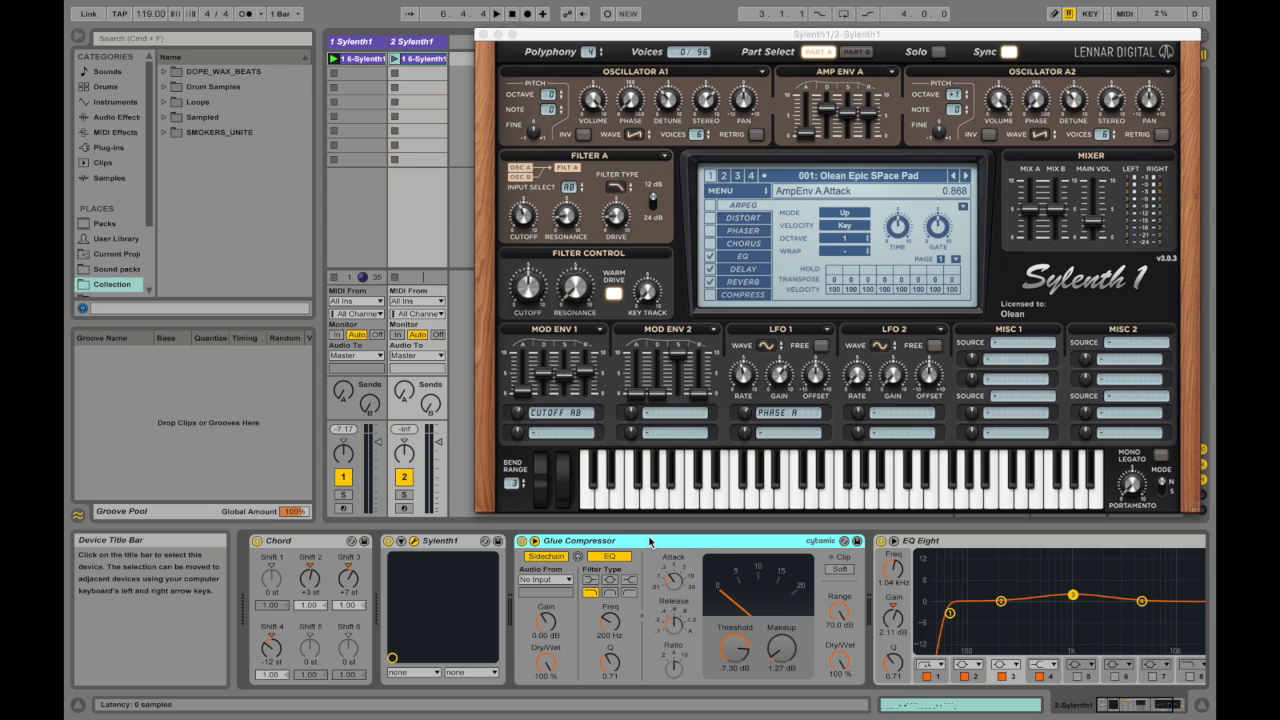
{"action": "key", "text": "Delete"}
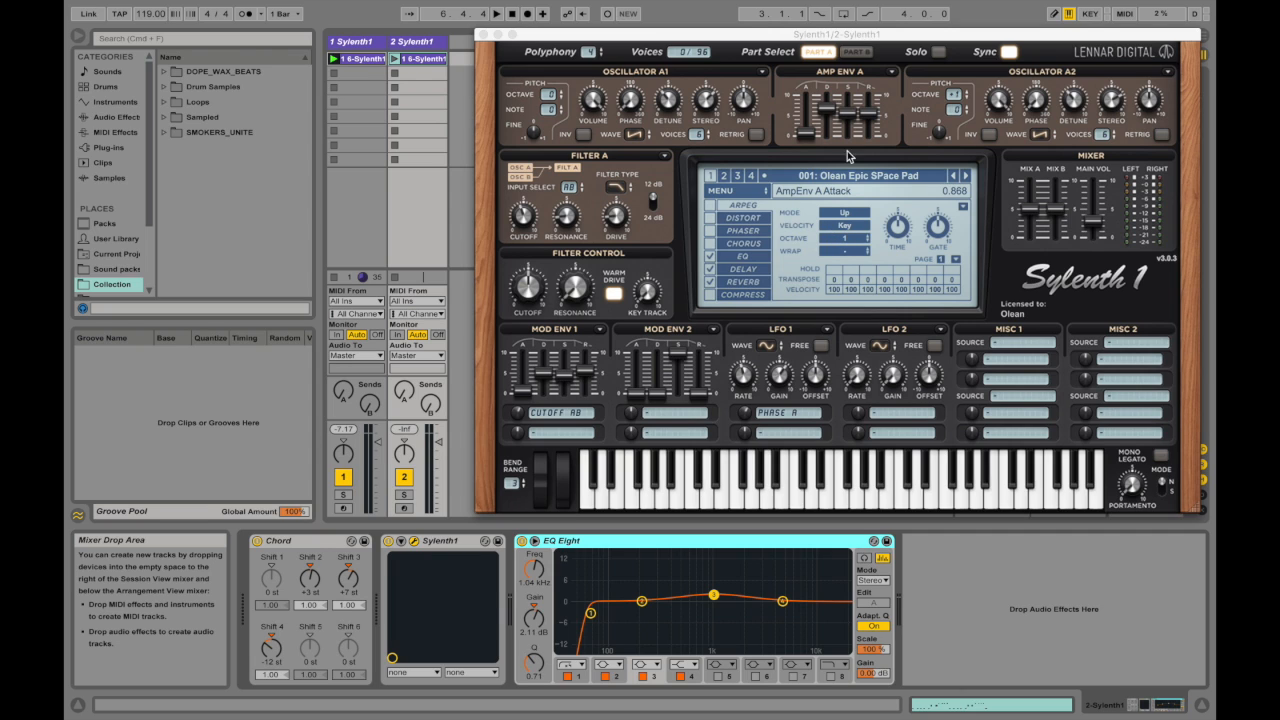
Step: Examine the preset's Part A and Part B oscillators and its EQ, delay and reverb settings
{"action": "left_click", "coordinate": [856, 51]}
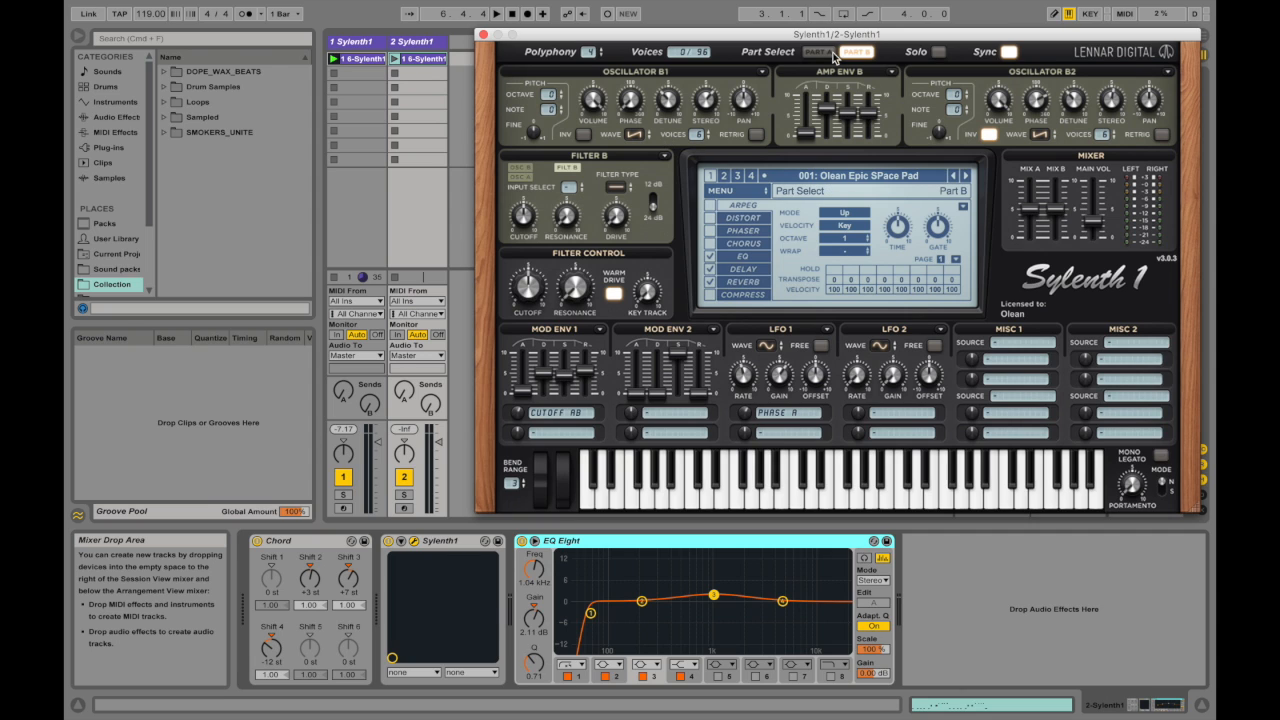
{"action": "left_click", "coordinate": [815, 53]}
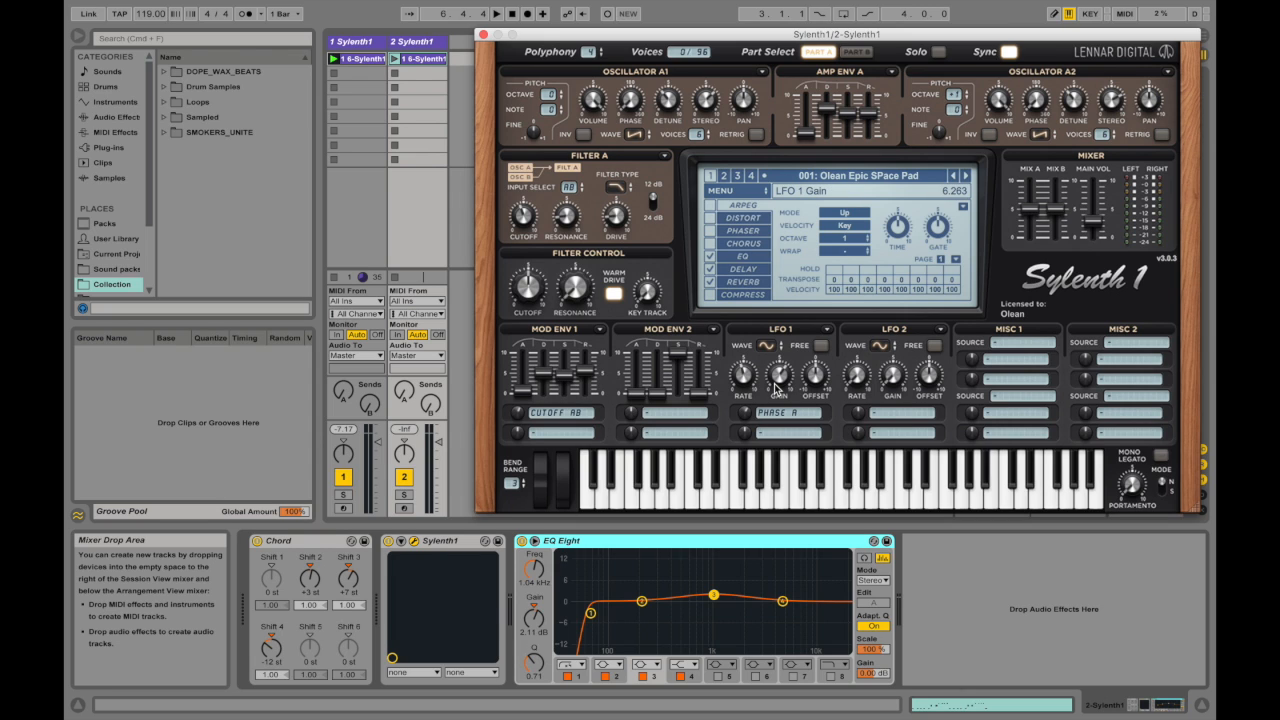
{"action": "left_click", "coordinate": [768, 259]}
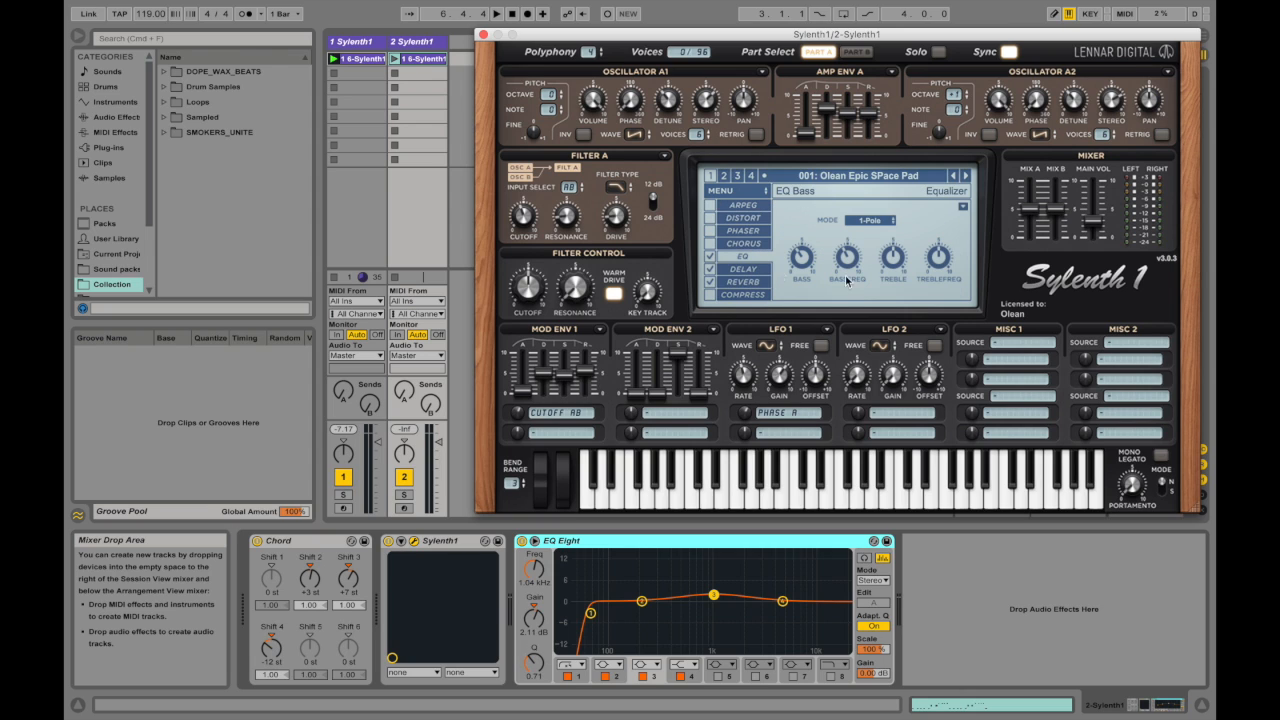
{"action": "left_click", "coordinate": [757, 269]}
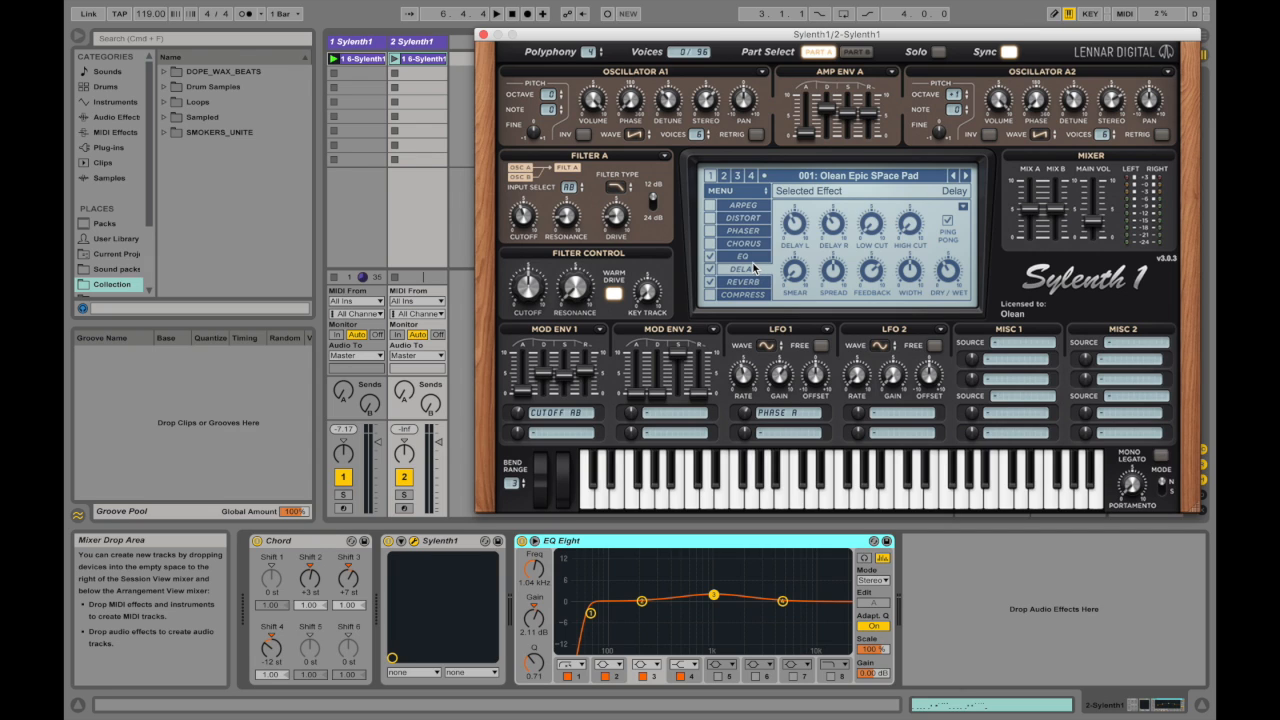
{"action": "left_click", "coordinate": [743, 284]}
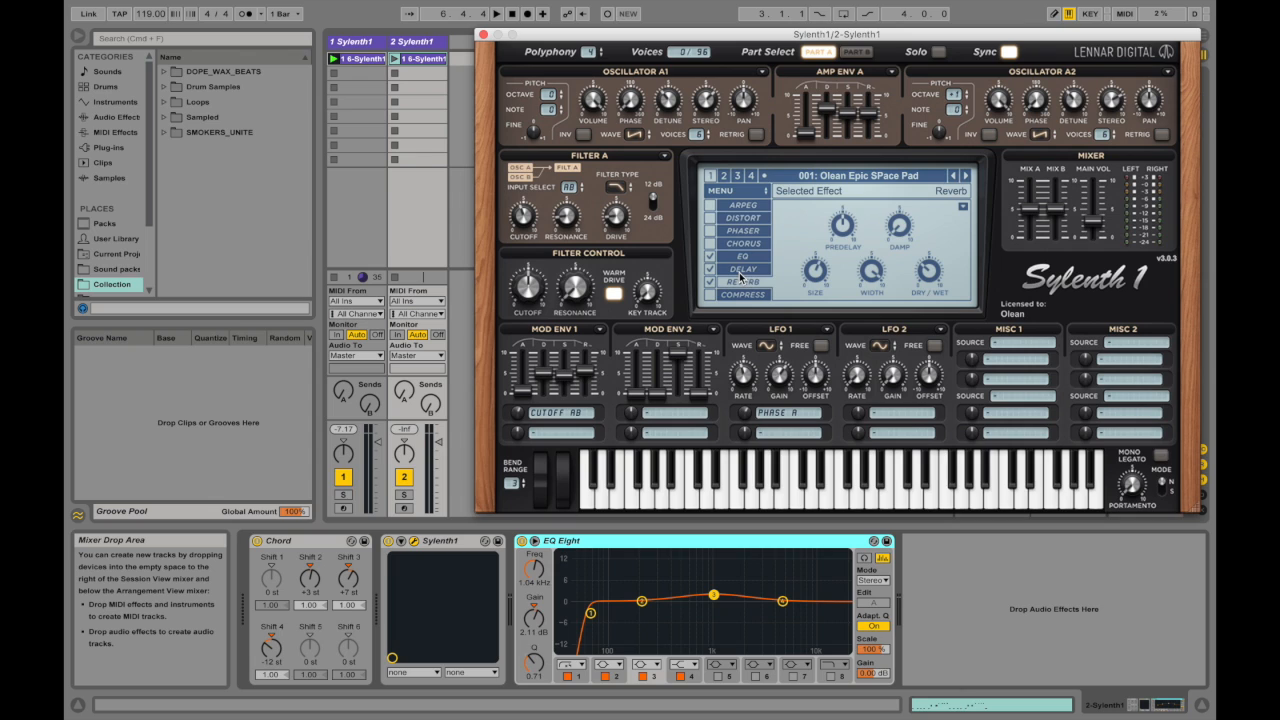
{"action": "left_click", "coordinate": [739, 278]}
{"action": "left_click", "coordinate": [740, 283]}
{"action": "left_click", "coordinate": [107, 71]}
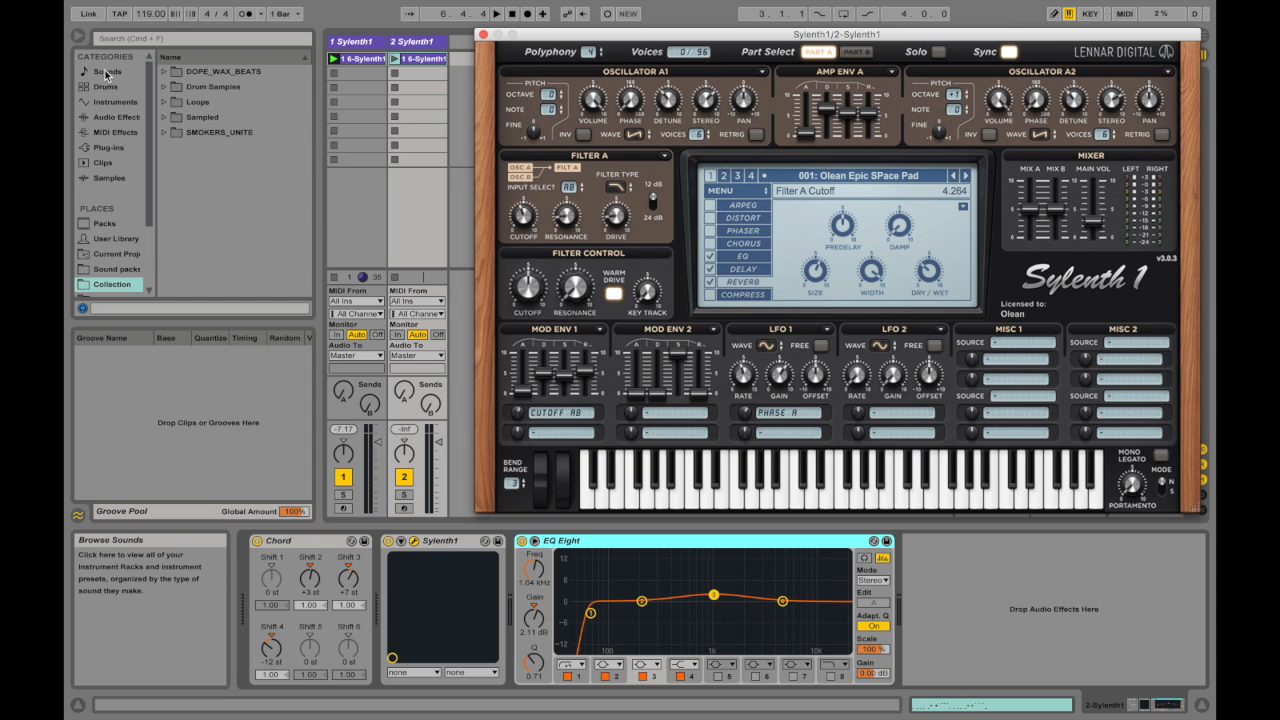
{"action": "left_click", "coordinate": [180, 117]}
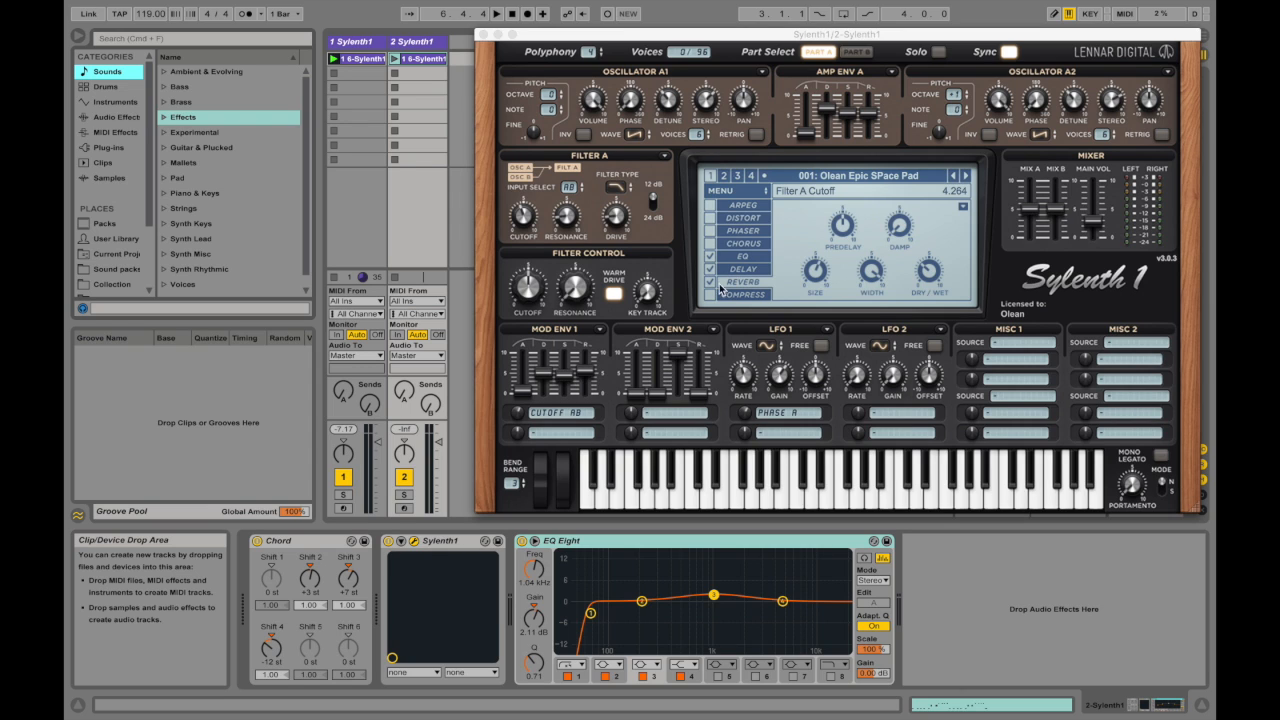
Step: Insert a blank initialized preset in slot 001 of the duplicated Sylenth1 instance
{"action": "left_click", "coordinate": [721, 194]}
{"action": "mouse_move", "coordinate": [760, 207]}
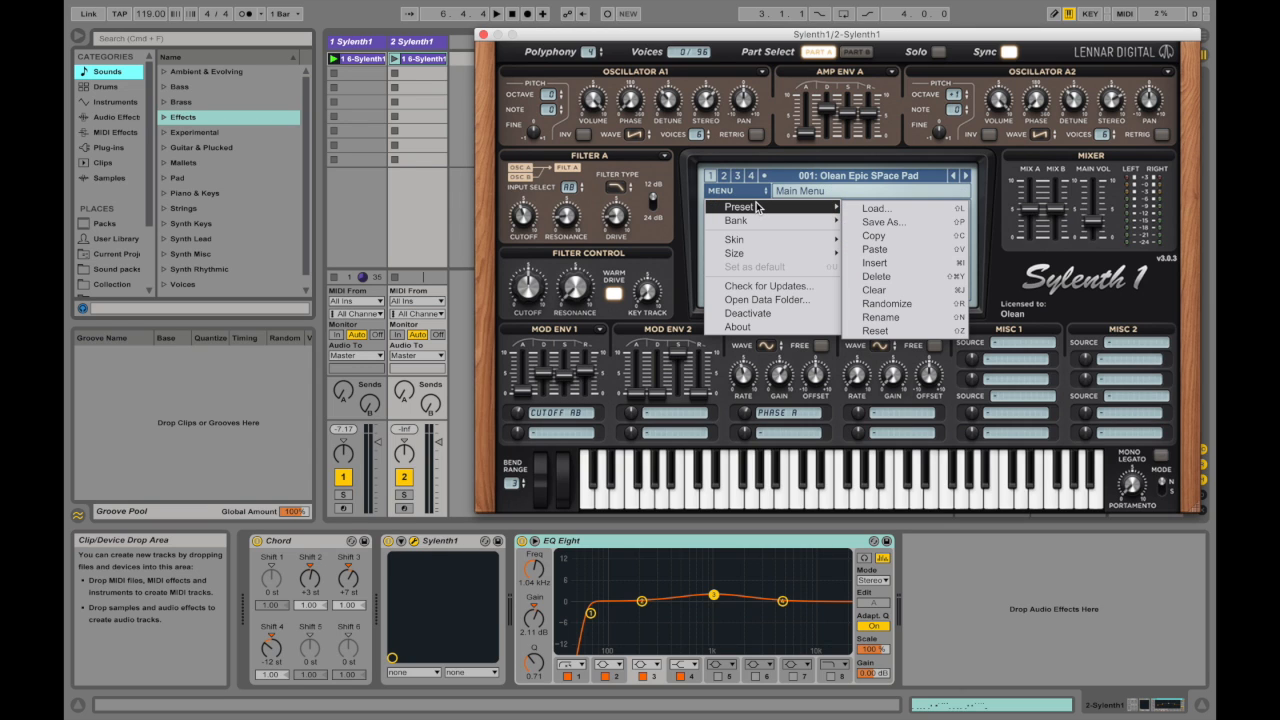
{"action": "left_click", "coordinate": [902, 264]}
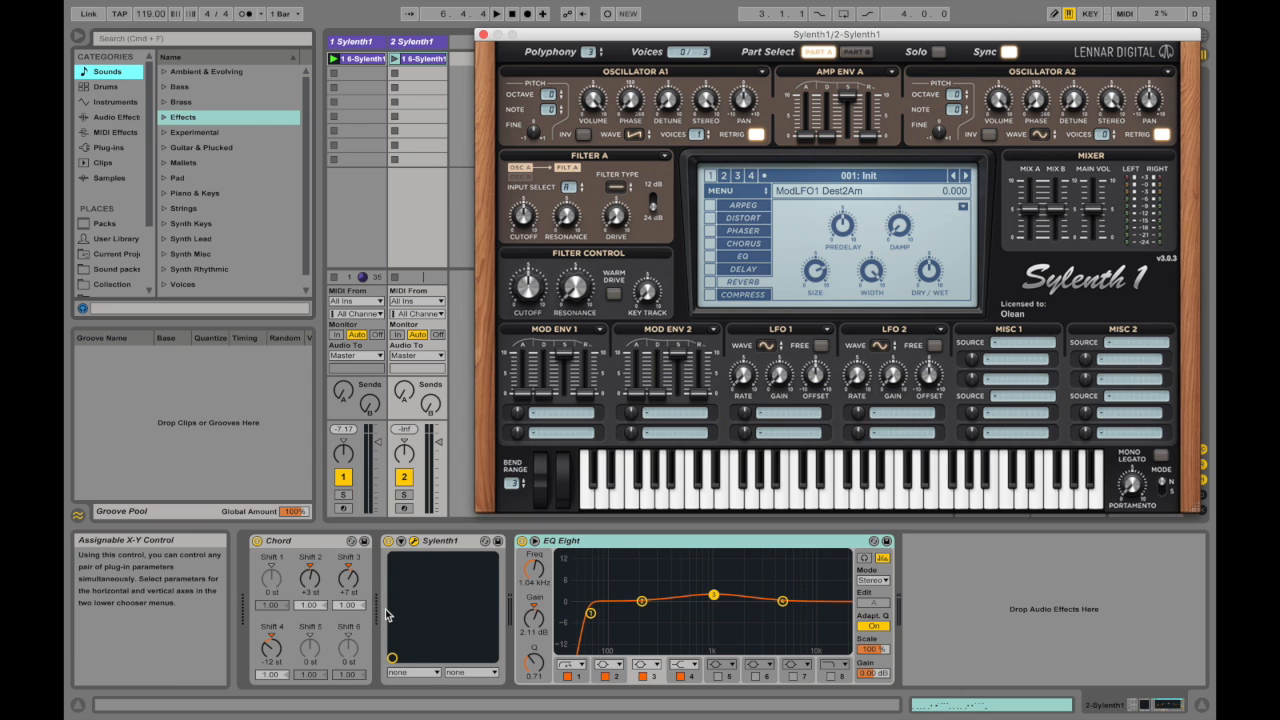
Step: Play several notes on the synth's on-screen keyboard to audition the initialized sound
{"action": "left_click", "coordinate": [805, 492]}
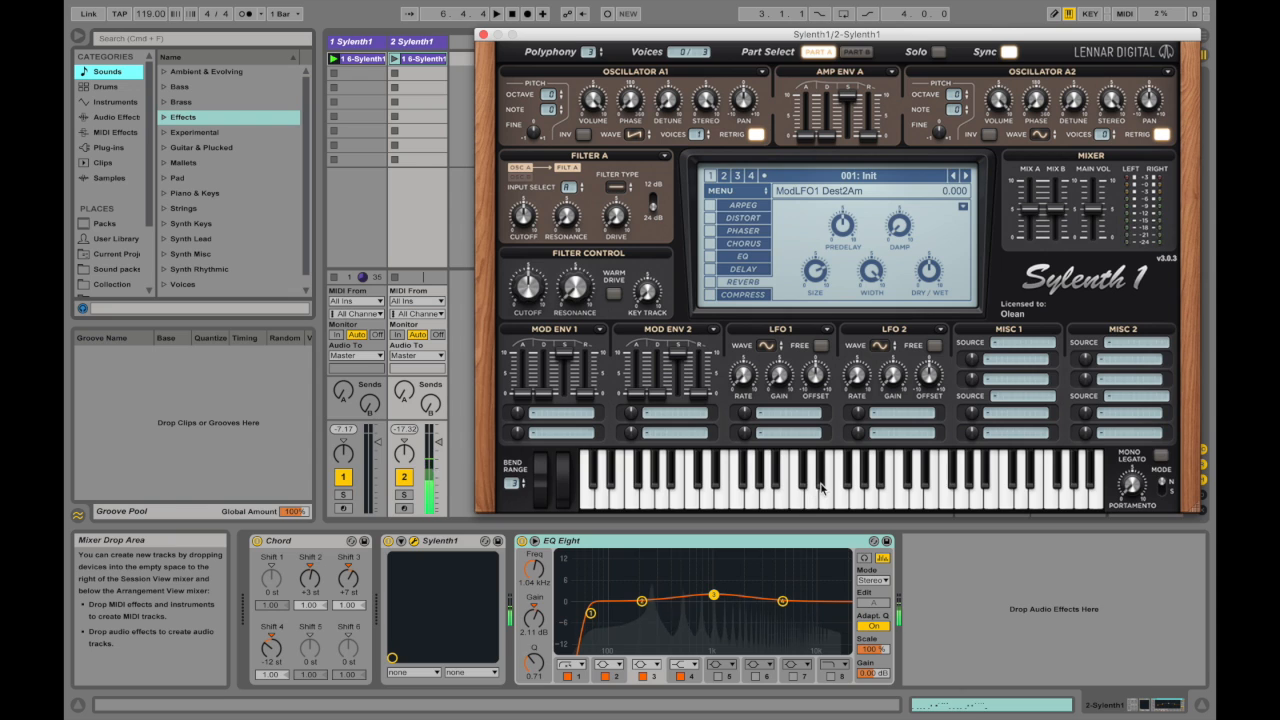
{"action": "left_click", "coordinate": [856, 495]}
{"action": "left_click", "coordinate": [858, 497]}
{"action": "left_click", "coordinate": [696, 495]}
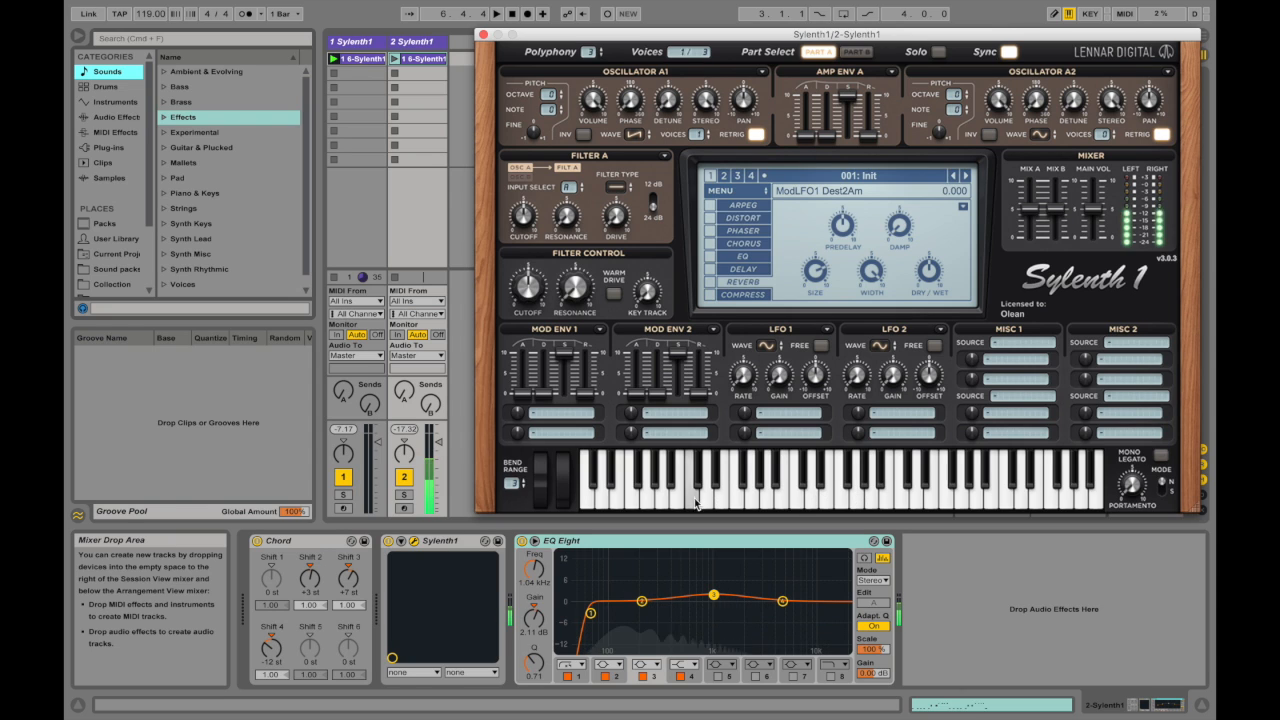
{"action": "left_click", "coordinate": [696, 503]}
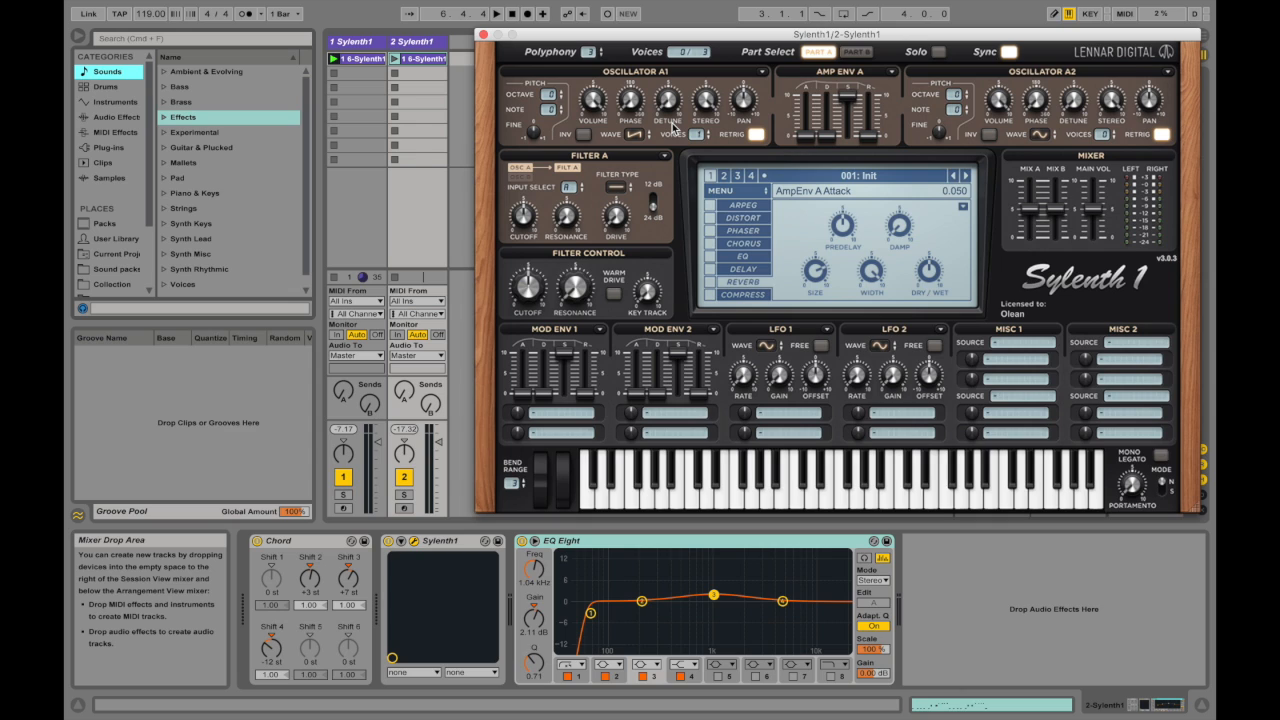
Step: Set the voices of Oscillator A1 to 3
{"action": "mouse_move", "coordinate": [660, 110]}
{"action": "left_click", "coordinate": [698, 137]}
{"action": "left_click_drag", "start_coordinate": [698, 137], "coordinate": [705, 113]}
Step: Set the waveform of Oscillator A2 and Oscillator B2 to Saw
{"action": "left_click", "coordinate": [1034, 133]}
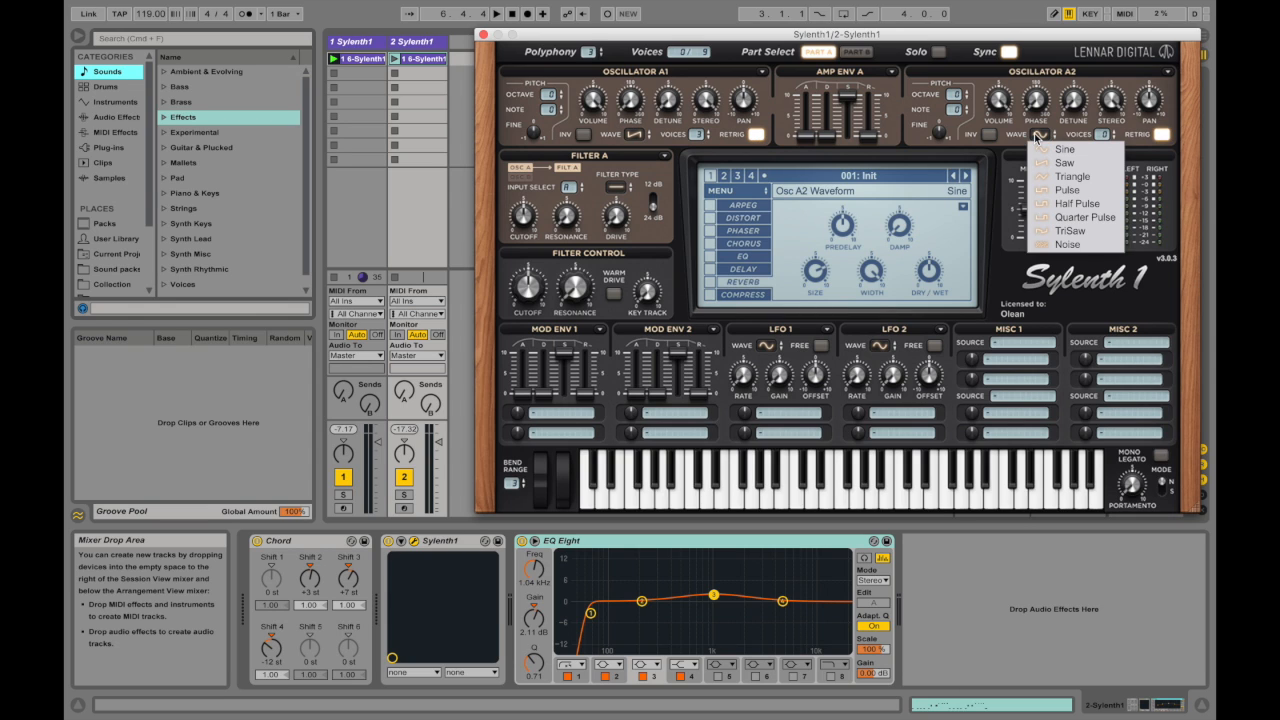
{"action": "left_click", "coordinate": [1064, 165]}
{"action": "left_click", "coordinate": [856, 51]}
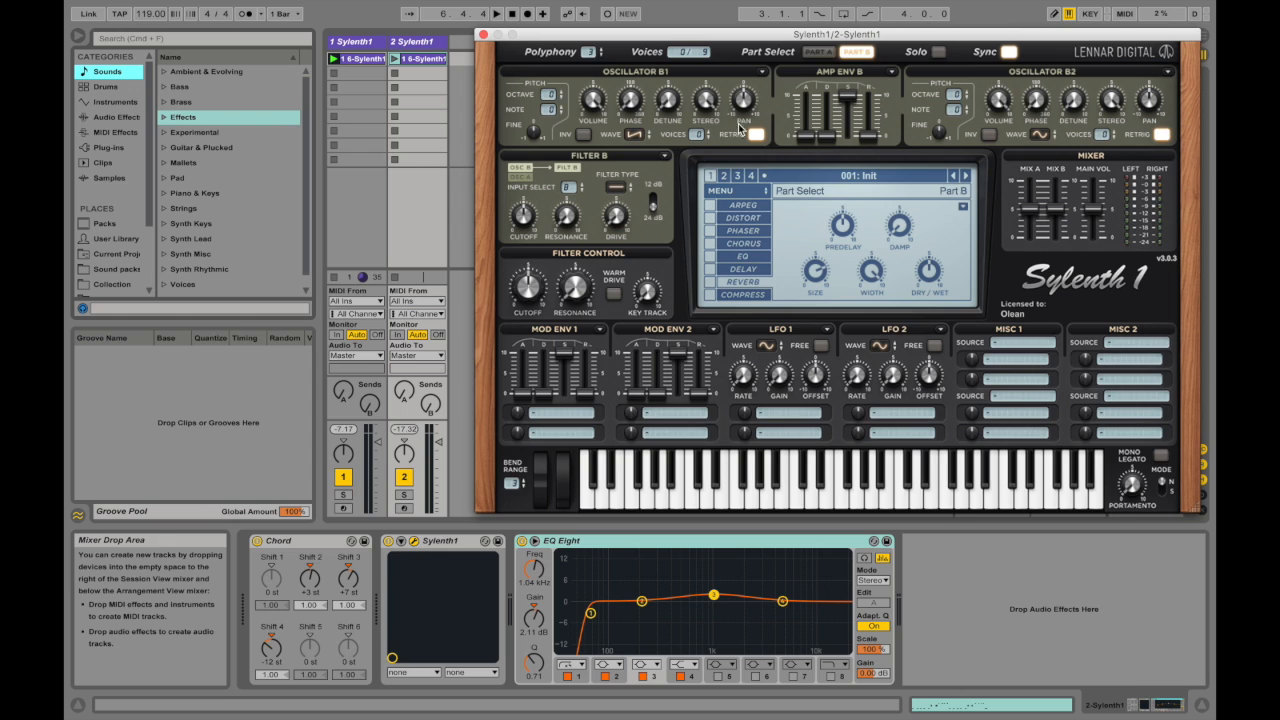
{"action": "left_click", "coordinate": [1040, 134]}
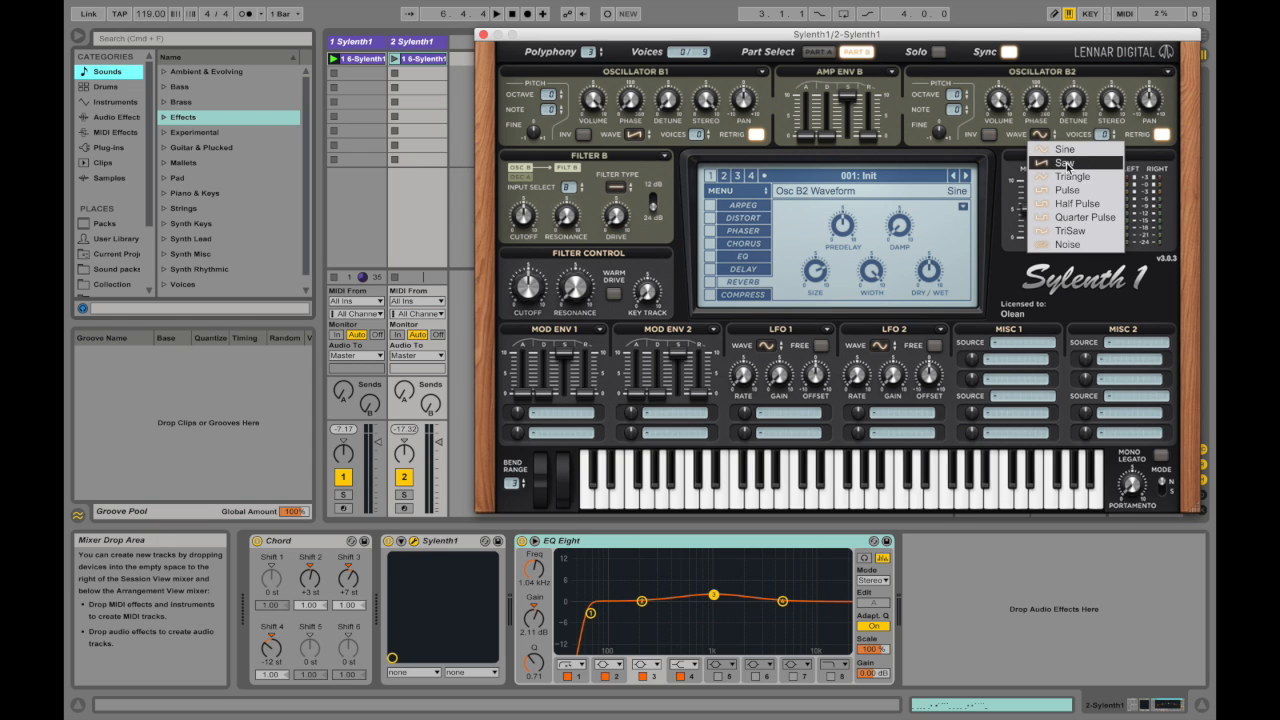
{"action": "left_click", "coordinate": [1064, 164]}
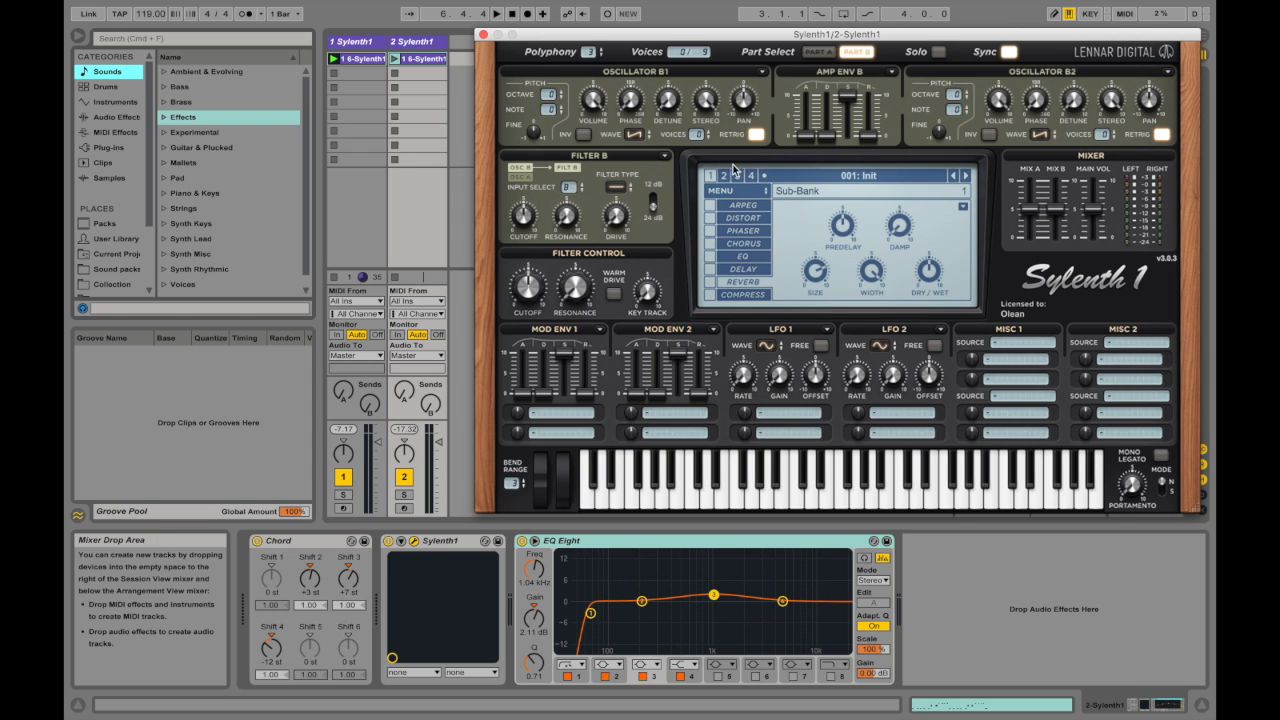
Step: Set the voices to 6 on all four oscillators, B1 and B2 first and A1 and A2 after them
{"action": "mouse_move", "coordinate": [698, 135]}
{"action": "left_mouse_down"}
{"action": "mouse_move", "coordinate": [704, 85]}
{"action": "mouse_move", "coordinate": [694, 134]}
{"action": "left_mouse_up"}
{"action": "mouse_move", "coordinate": [1103, 134]}
{"action": "left_mouse_down"}
{"action": "mouse_move", "coordinate": [1096, 92]}
{"action": "mouse_move", "coordinate": [1093, 140]}
{"action": "mouse_move", "coordinate": [1092, 108]}
{"action": "mouse_move", "coordinate": [1106, 130]}
{"action": "left_mouse_up"}
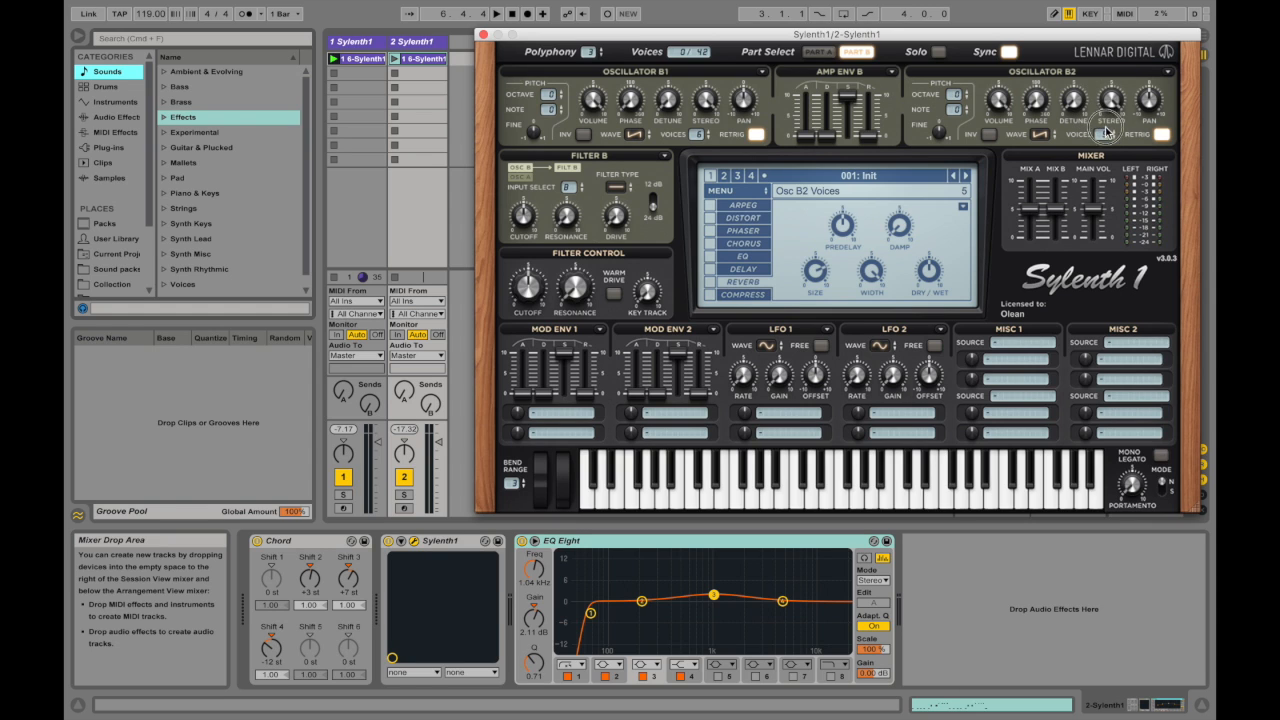
{"action": "left_click", "coordinate": [818, 51]}
{"action": "left_click_drag", "start_coordinate": [708, 141], "coordinate": [710, 95]}
{"action": "left_click_drag", "start_coordinate": [1104, 134], "coordinate": [1110, 90]}
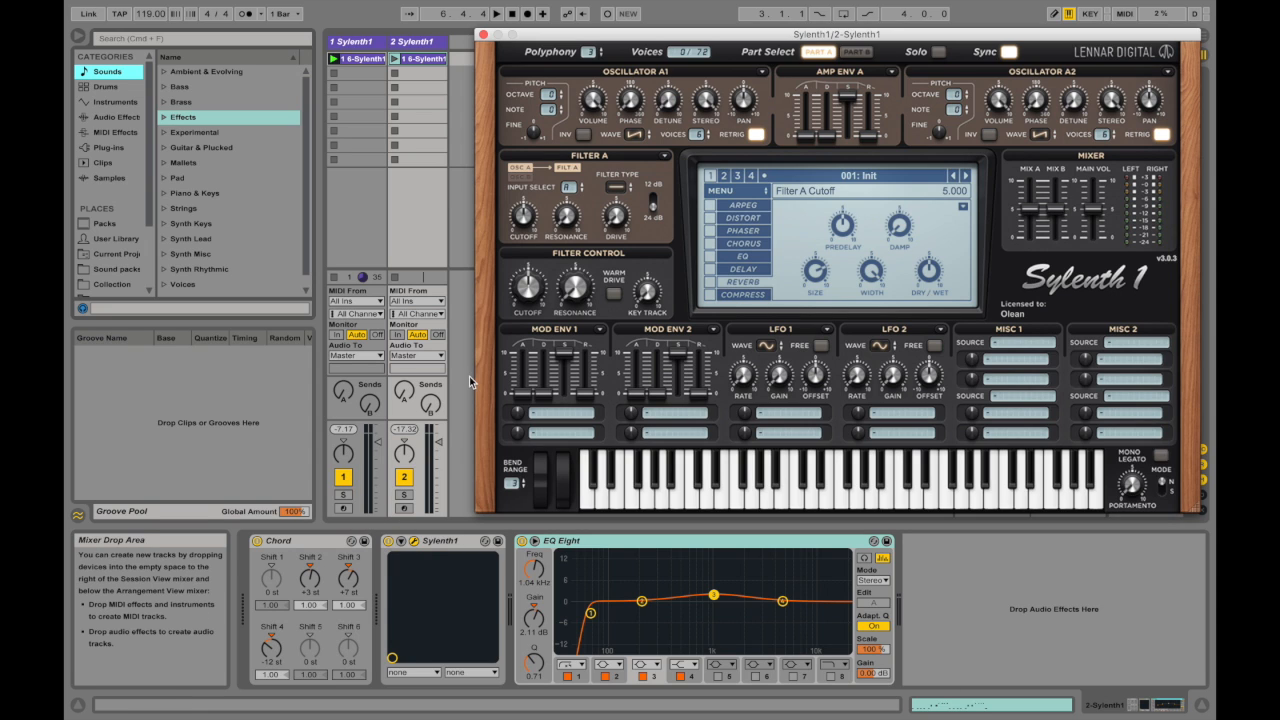
Step: Try the synth's polyphony at 5 and at 1, and settle on 4
{"action": "left_click_drag", "start_coordinate": [589, 53], "coordinate": [603, 35]}
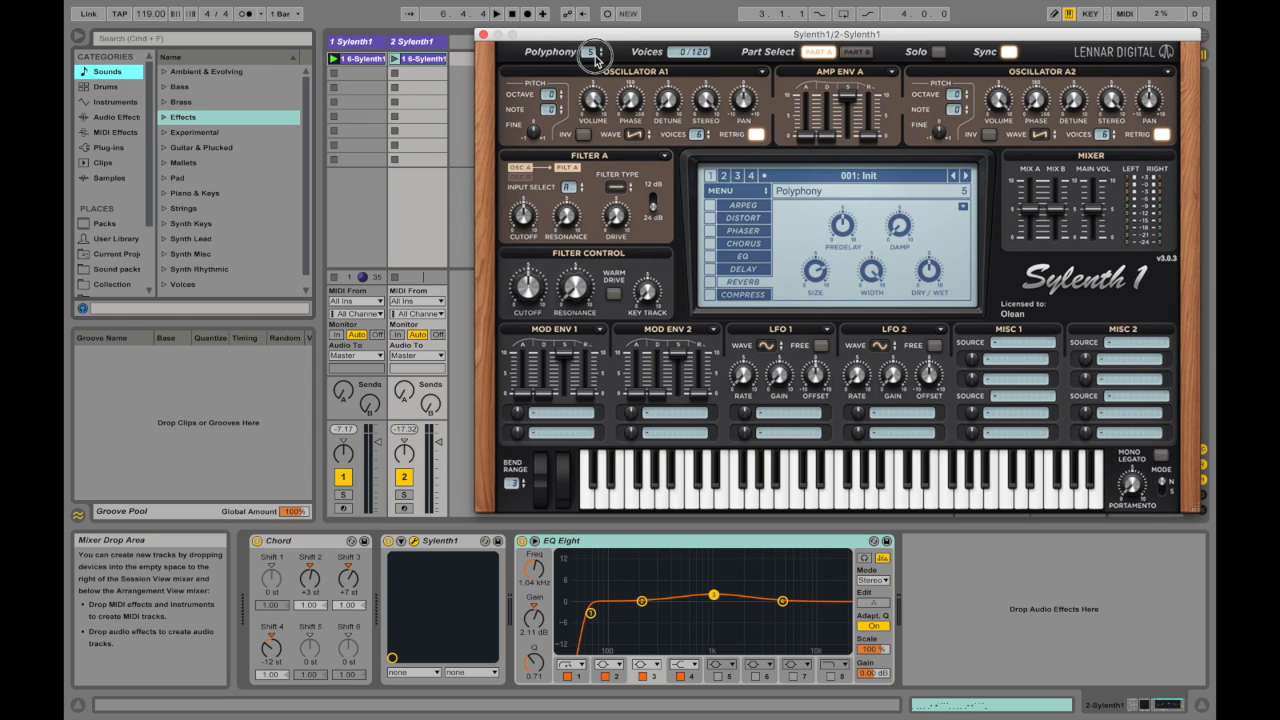
{"action": "left_click_drag", "start_coordinate": [589, 51], "coordinate": [590, 64]}
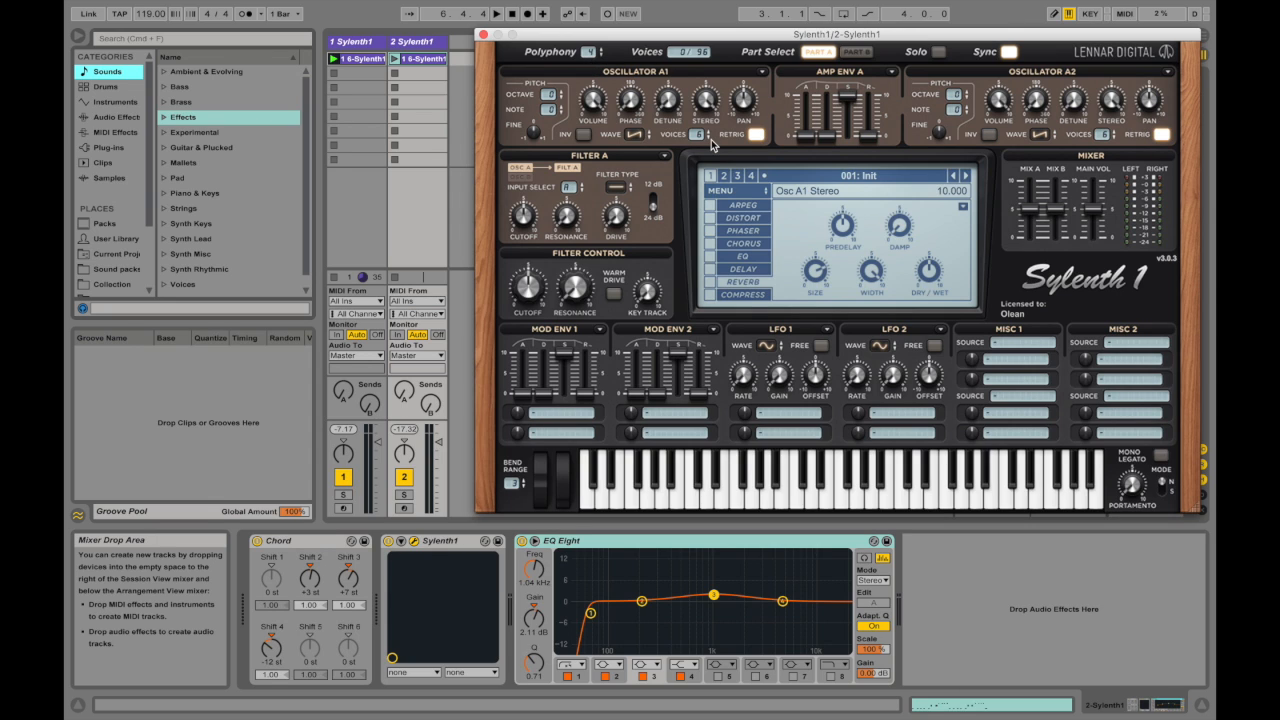
{"action": "left_click", "coordinate": [590, 58]}
{"action": "left_click_drag", "start_coordinate": [590, 58], "coordinate": [598, 116]}
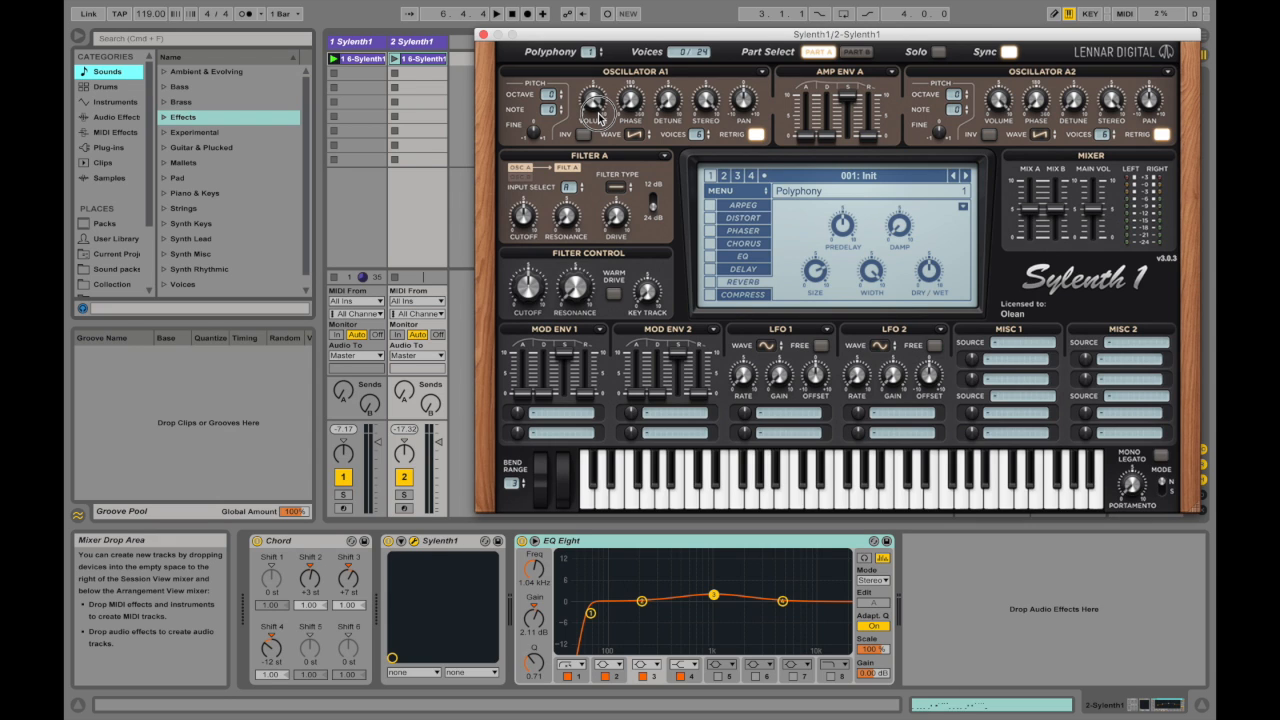
{"action": "left_click_drag", "start_coordinate": [598, 116], "coordinate": [617, 84]}
{"action": "left_click", "coordinate": [680, 30]}
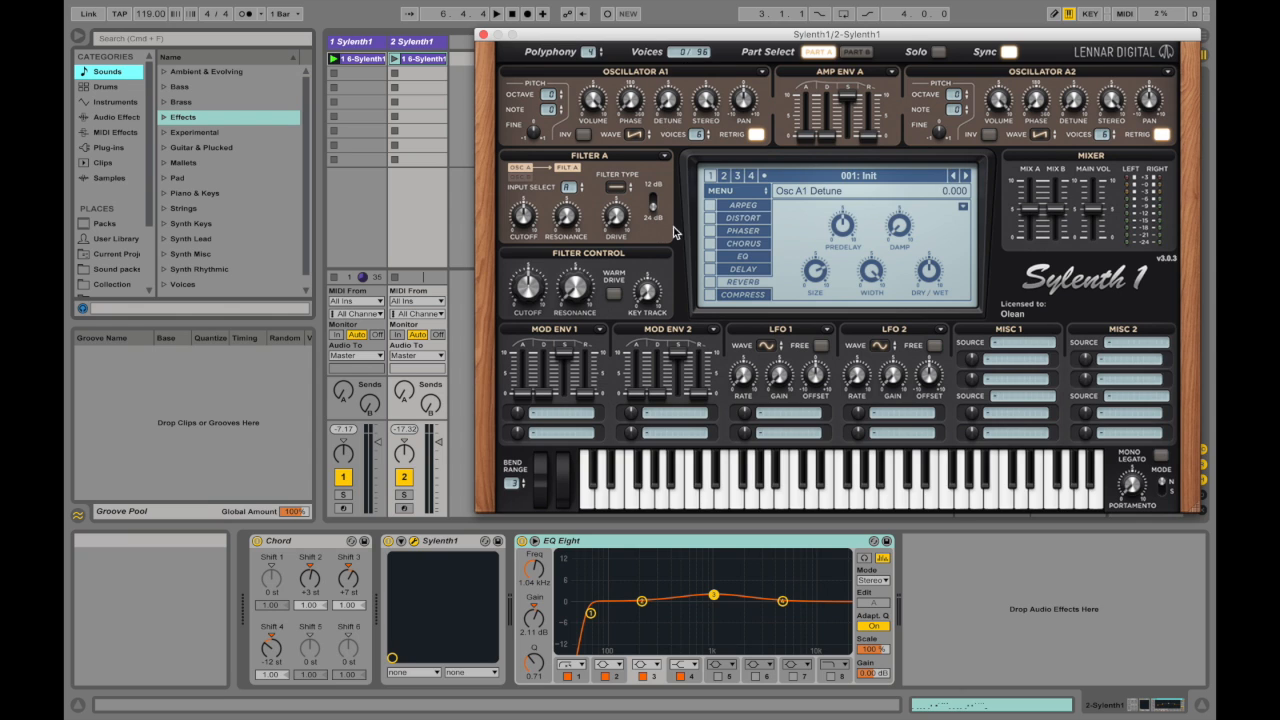
Step: Compare the Part A and Part B oscillators and increase the detune on Oscillators B2 and B1
{"action": "left_click", "coordinate": [854, 53]}
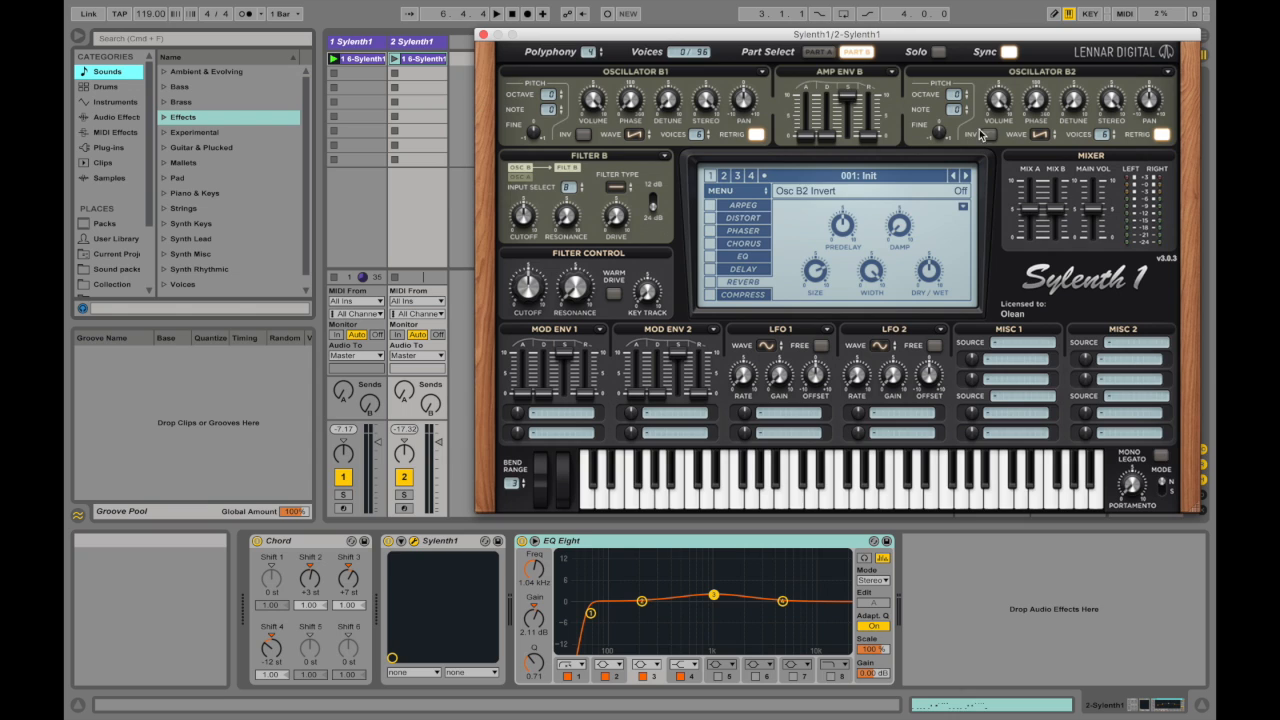
{"action": "left_click", "coordinate": [819, 52]}
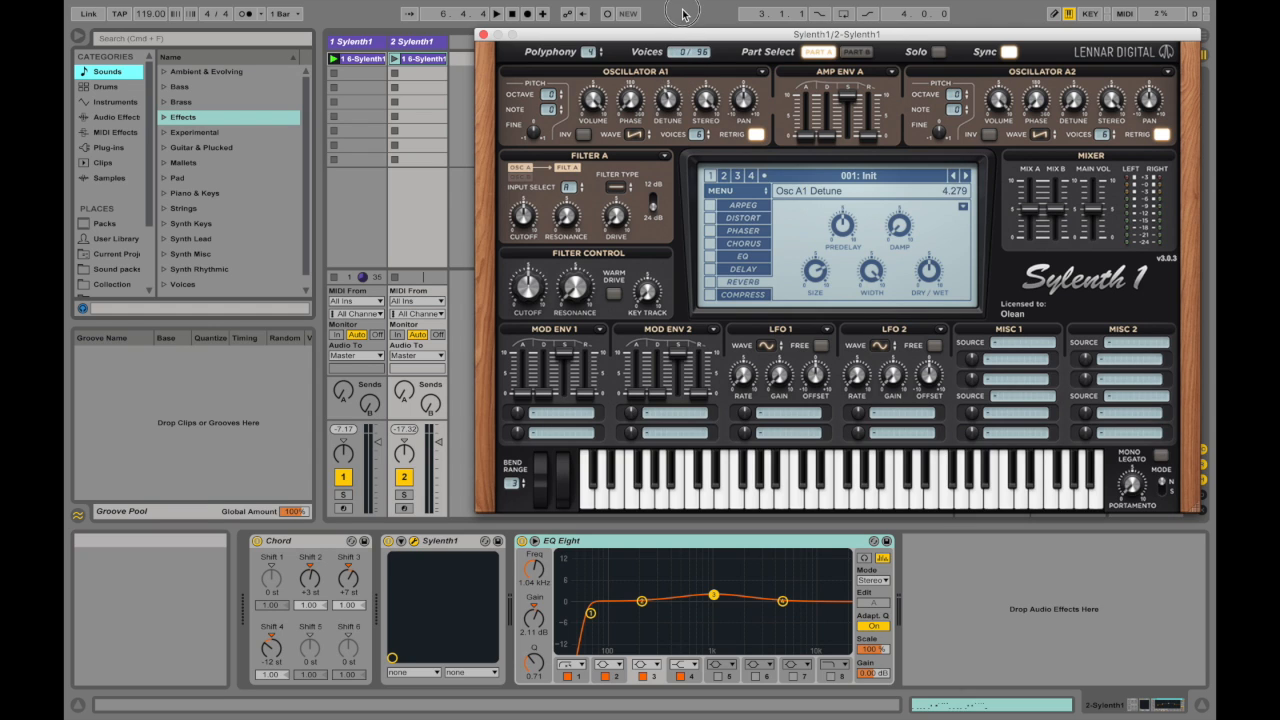
{"action": "left_click", "coordinate": [860, 54]}
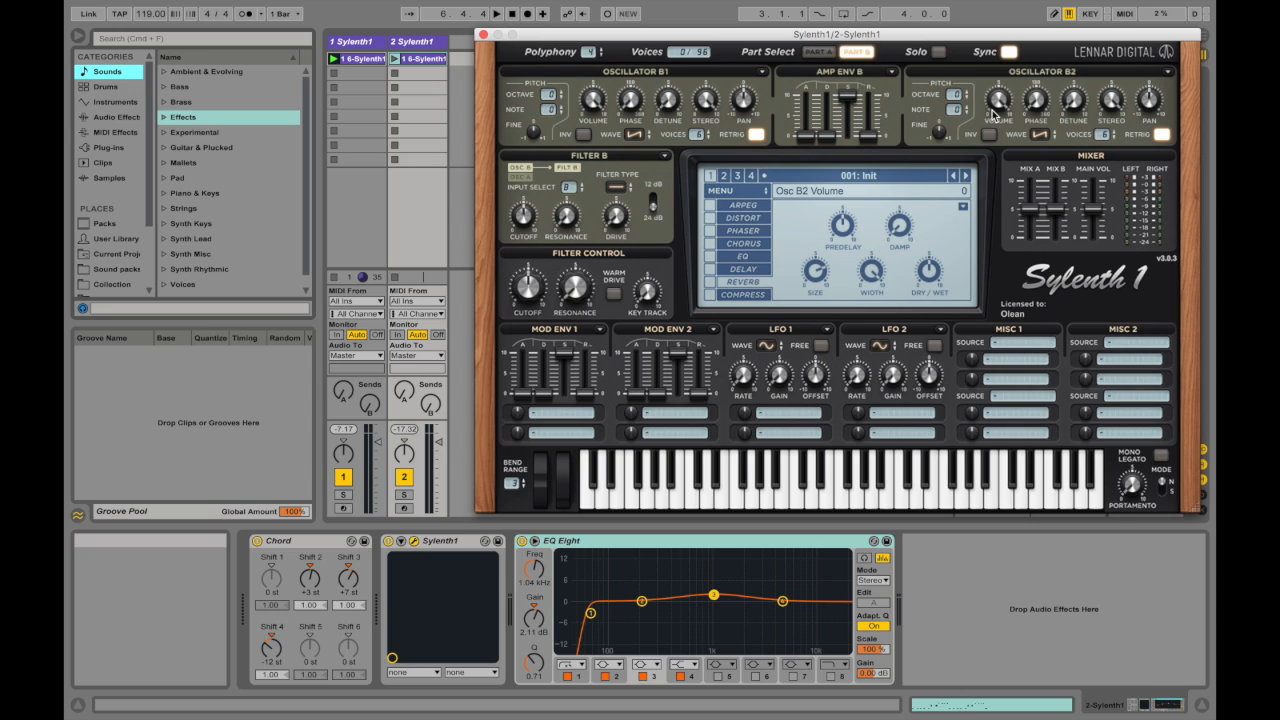
{"action": "left_click_drag", "start_coordinate": [1073, 95], "coordinate": [1056, 8]}
{"action": "left_click_drag", "start_coordinate": [1076, 103], "coordinate": [1076, 99]}
{"action": "left_click_drag", "start_coordinate": [675, 103], "coordinate": [668, 7]}
{"action": "left_click_drag", "start_coordinate": [667, 100], "coordinate": [667, 103]}
Step: Turn off retrigger on the oscillators in both Part B and Part A
{"action": "left_click", "coordinate": [757, 140]}
{"action": "left_click", "coordinate": [1161, 134]}
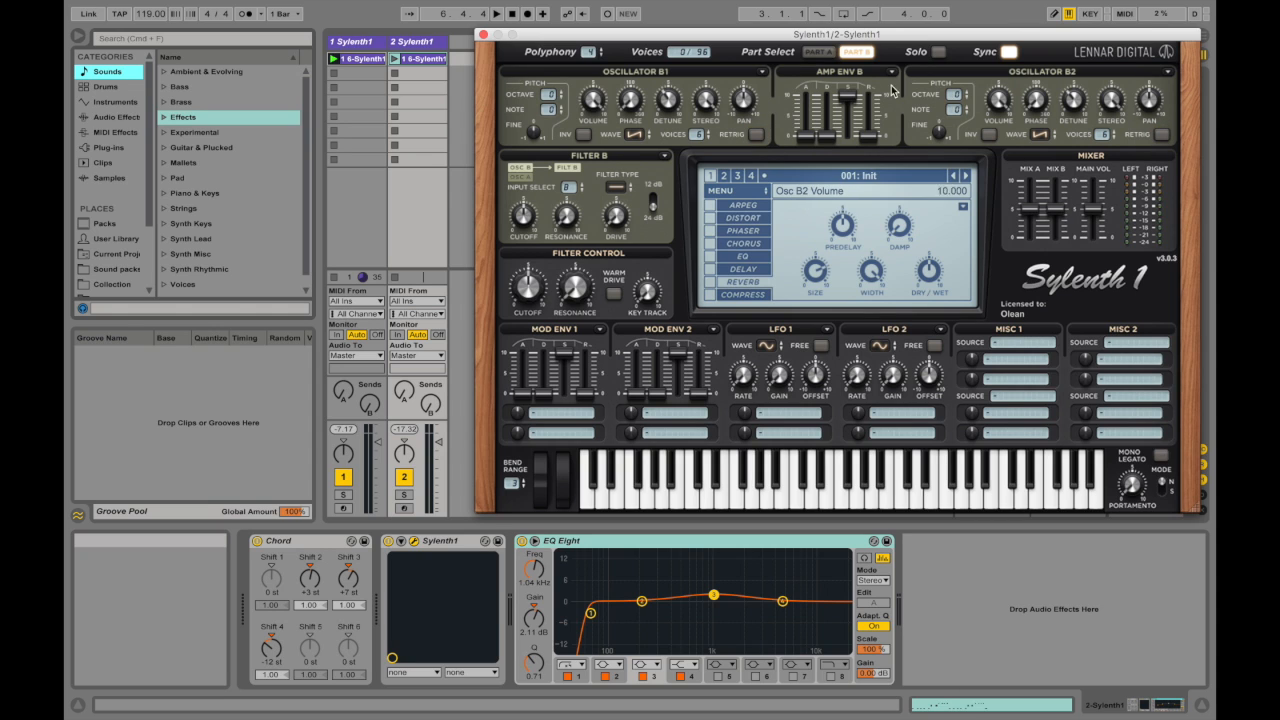
{"action": "left_click", "coordinate": [818, 51]}
{"action": "left_click", "coordinate": [1166, 134]}
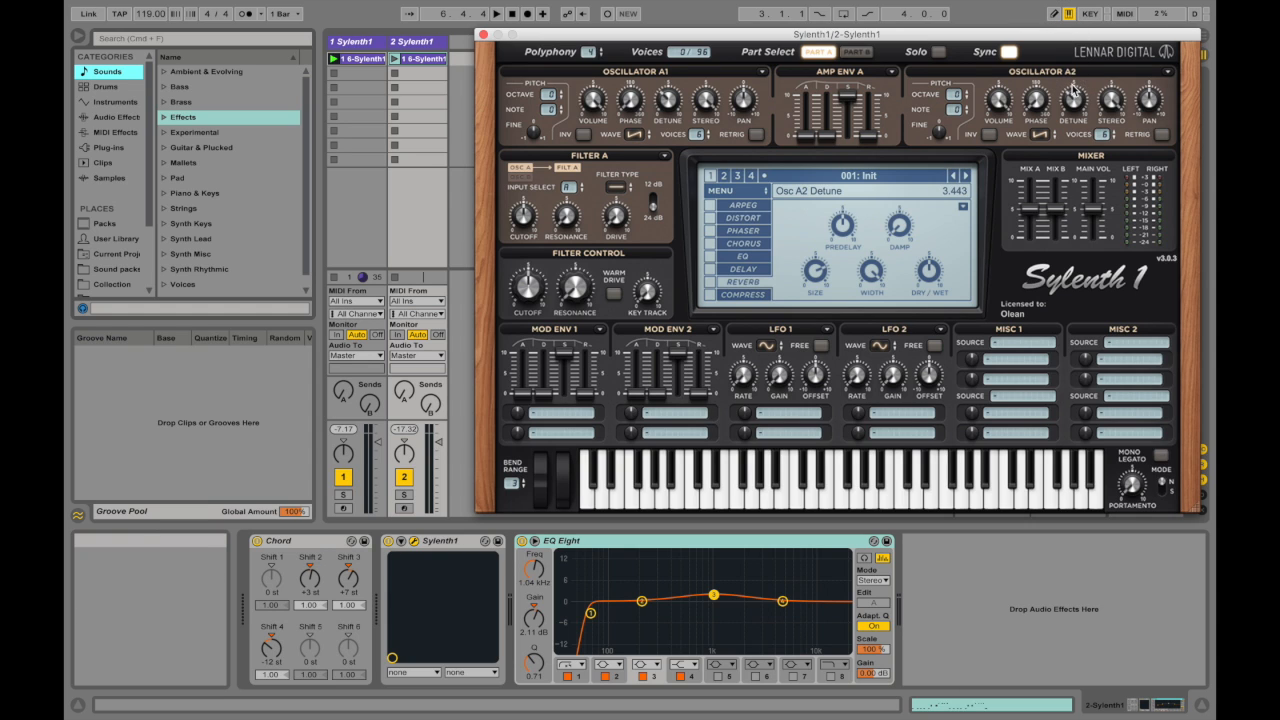
Step: Check the Part B oscillators against Part A and set Filter A's type to Lowpass
{"action": "left_click", "coordinate": [862, 52]}
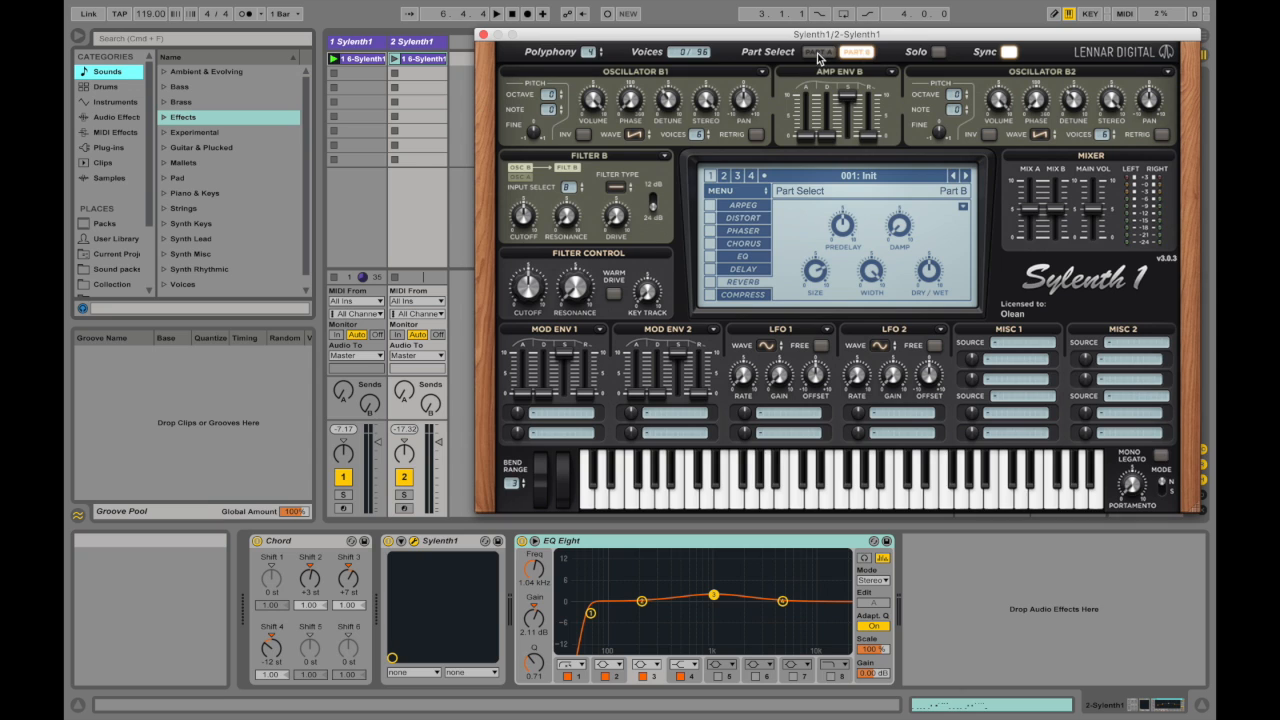
{"action": "left_click", "coordinate": [820, 52]}
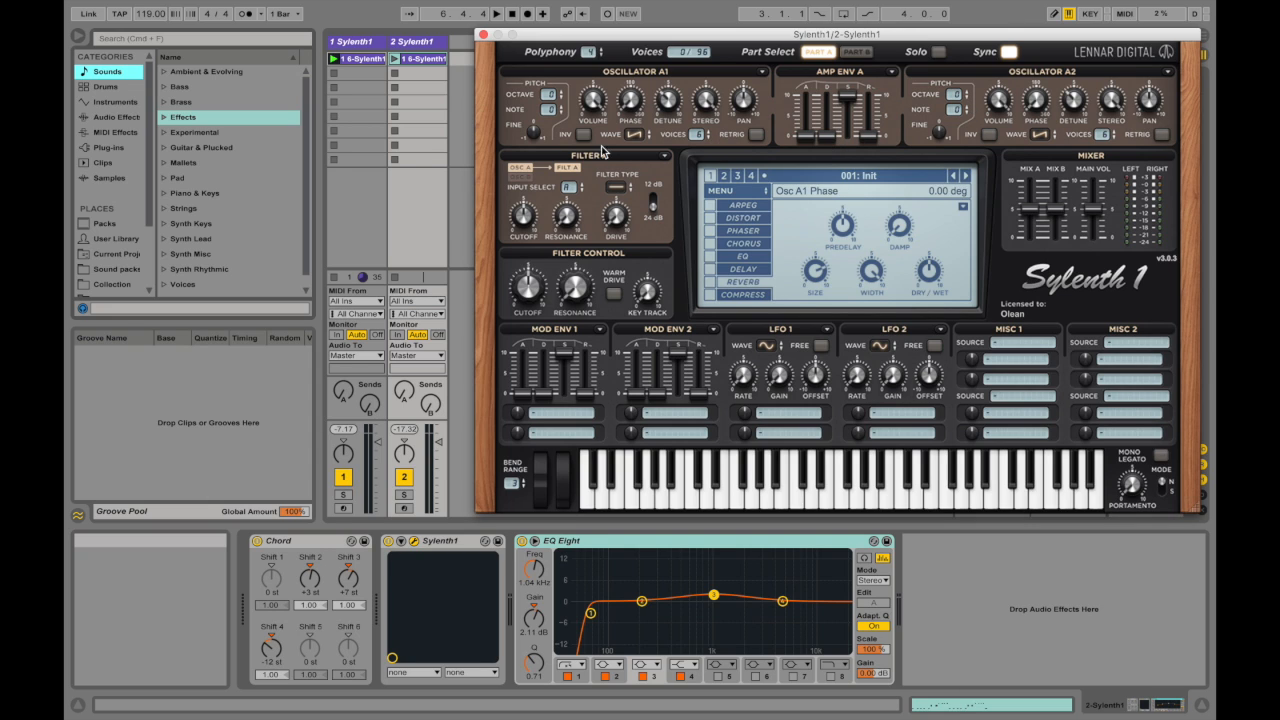
{"action": "left_click", "coordinate": [617, 188]}
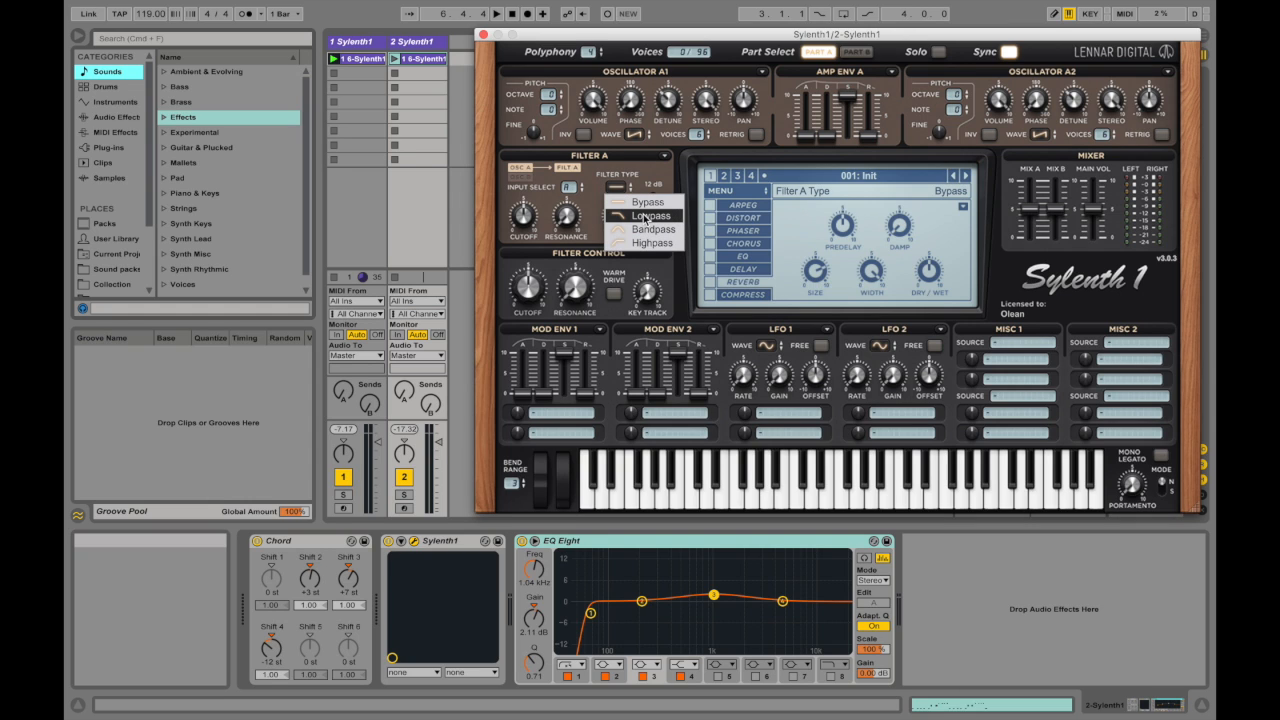
{"action": "left_click", "coordinate": [647, 216]}
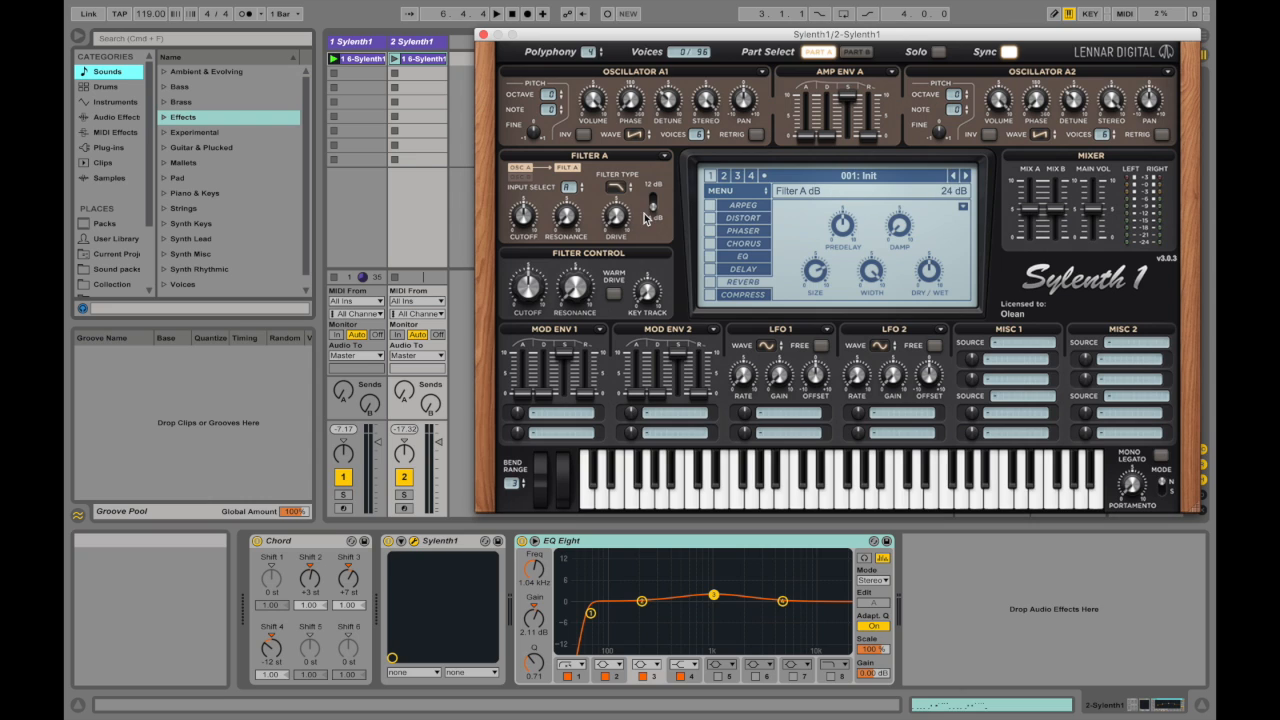
Step: Set Filter A's input to Oscillators Part A and B
{"action": "left_click", "coordinate": [569, 189]}
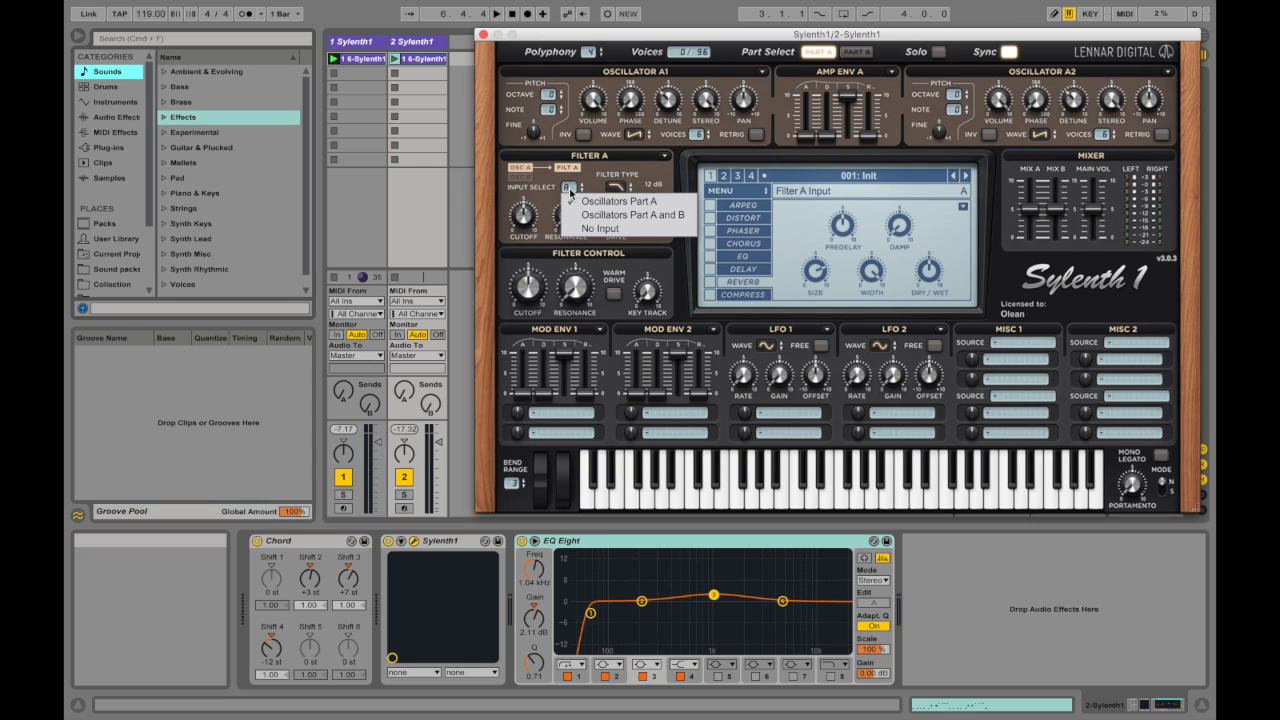
{"action": "left_click", "coordinate": [740, 44]}
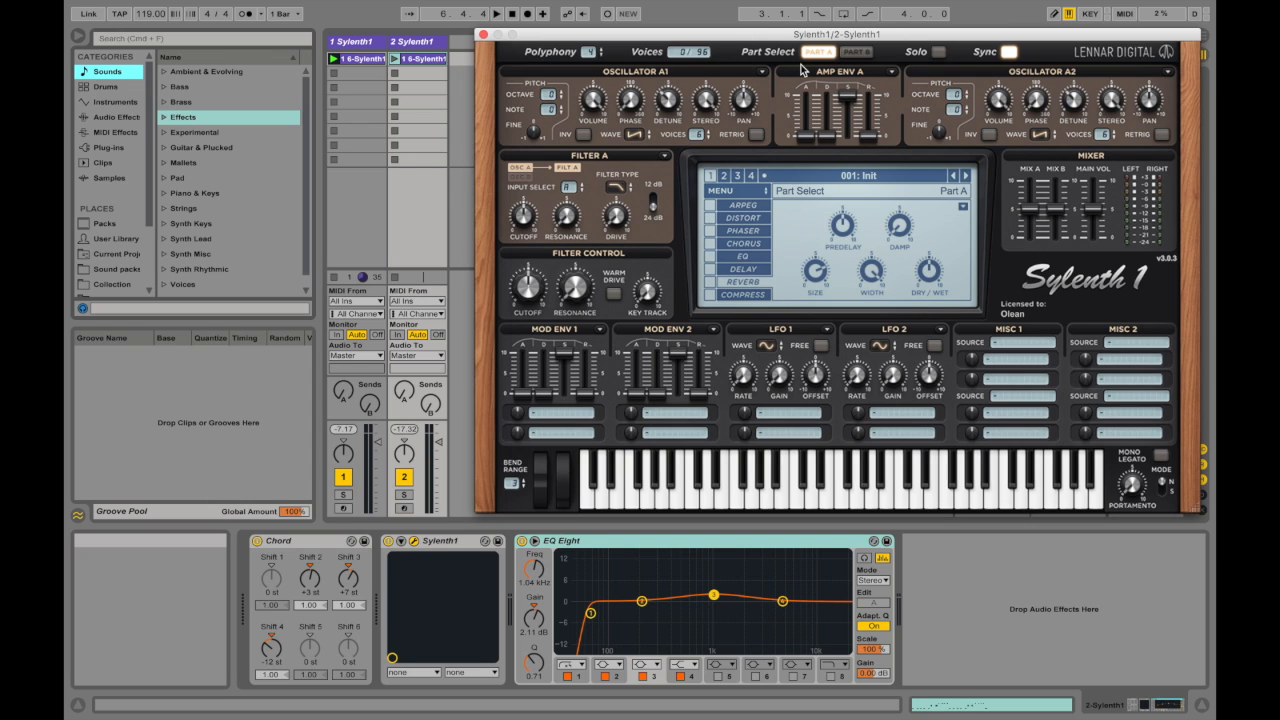
{"action": "left_click", "coordinate": [567, 187]}
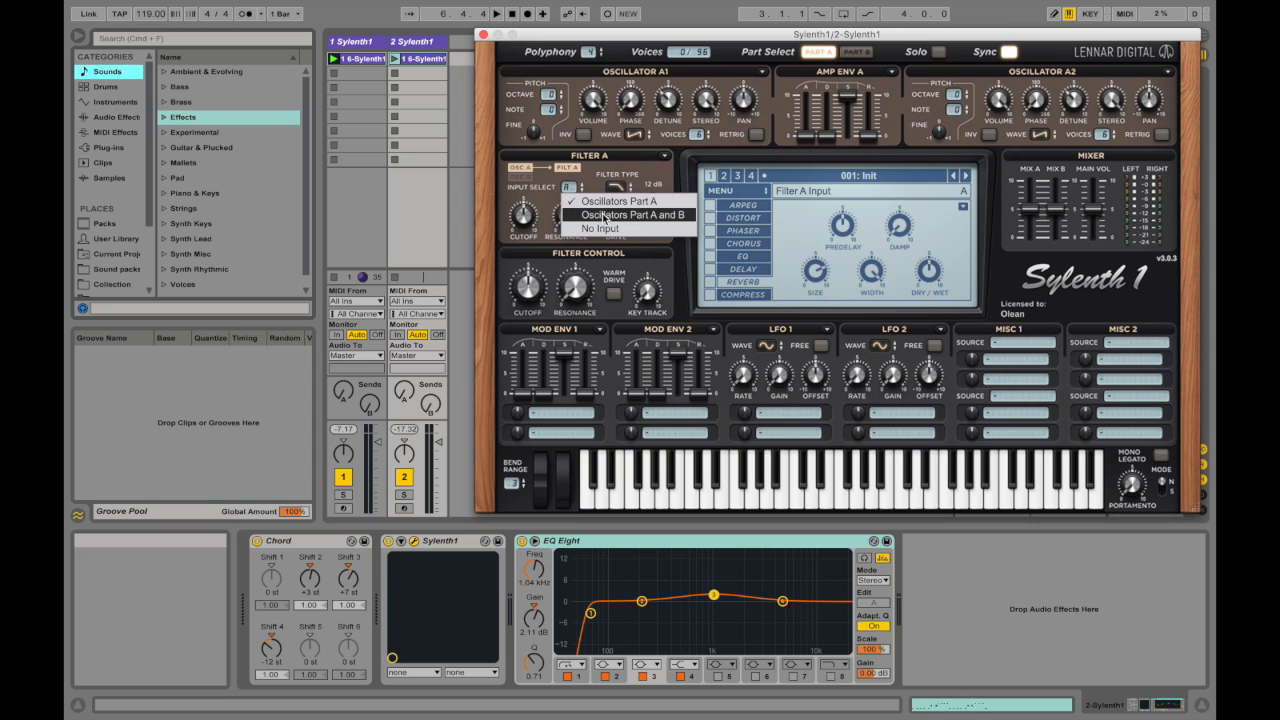
{"action": "left_click", "coordinate": [572, 200]}
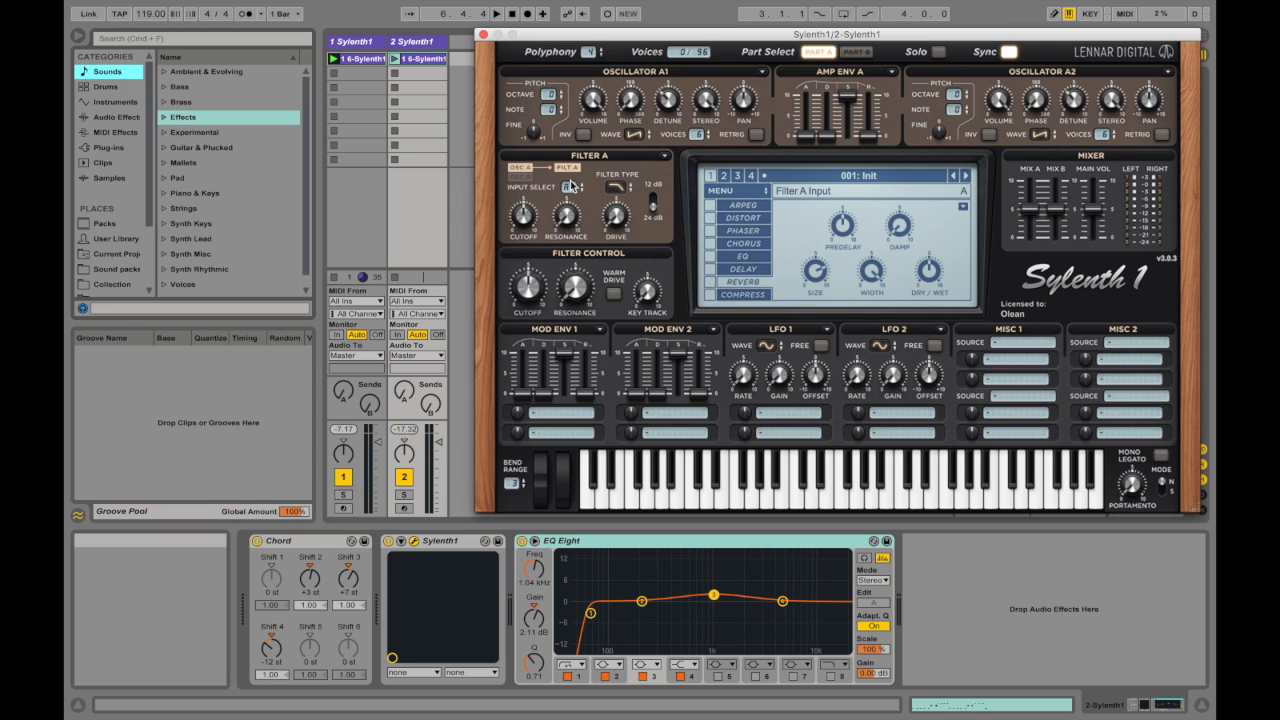
{"action": "left_click", "coordinate": [568, 189]}
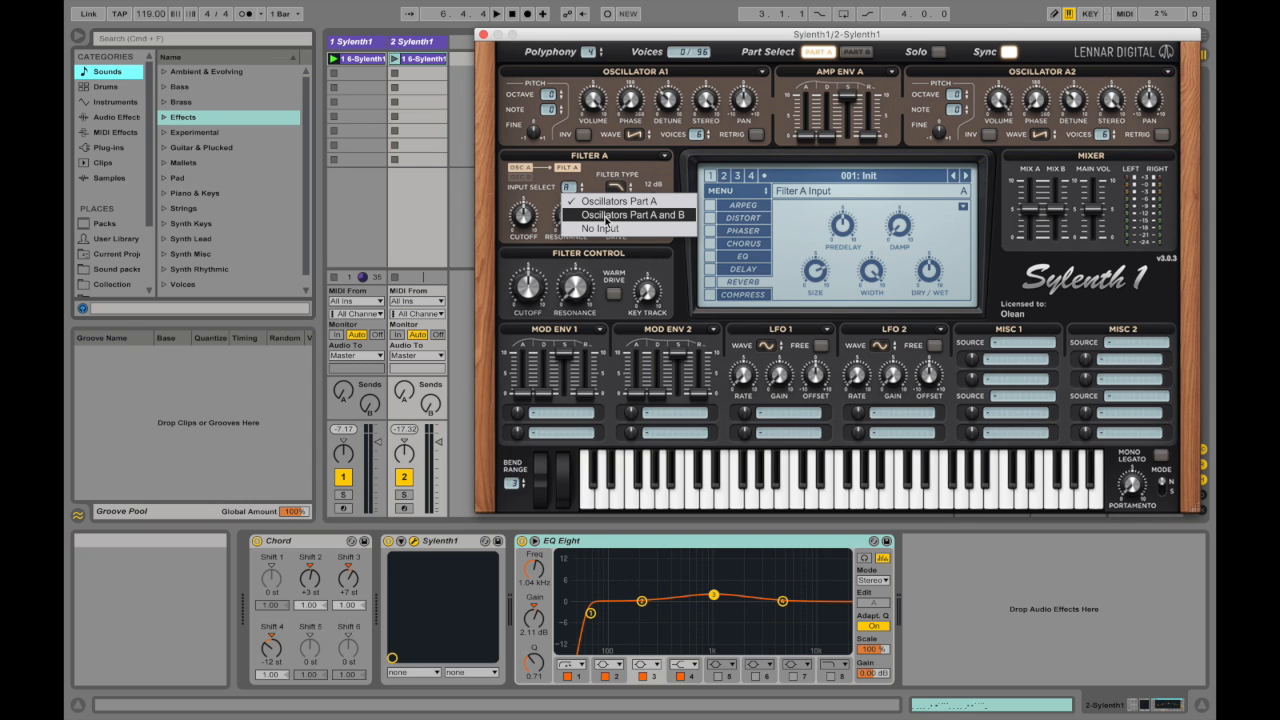
{"action": "left_click", "coordinate": [606, 215]}
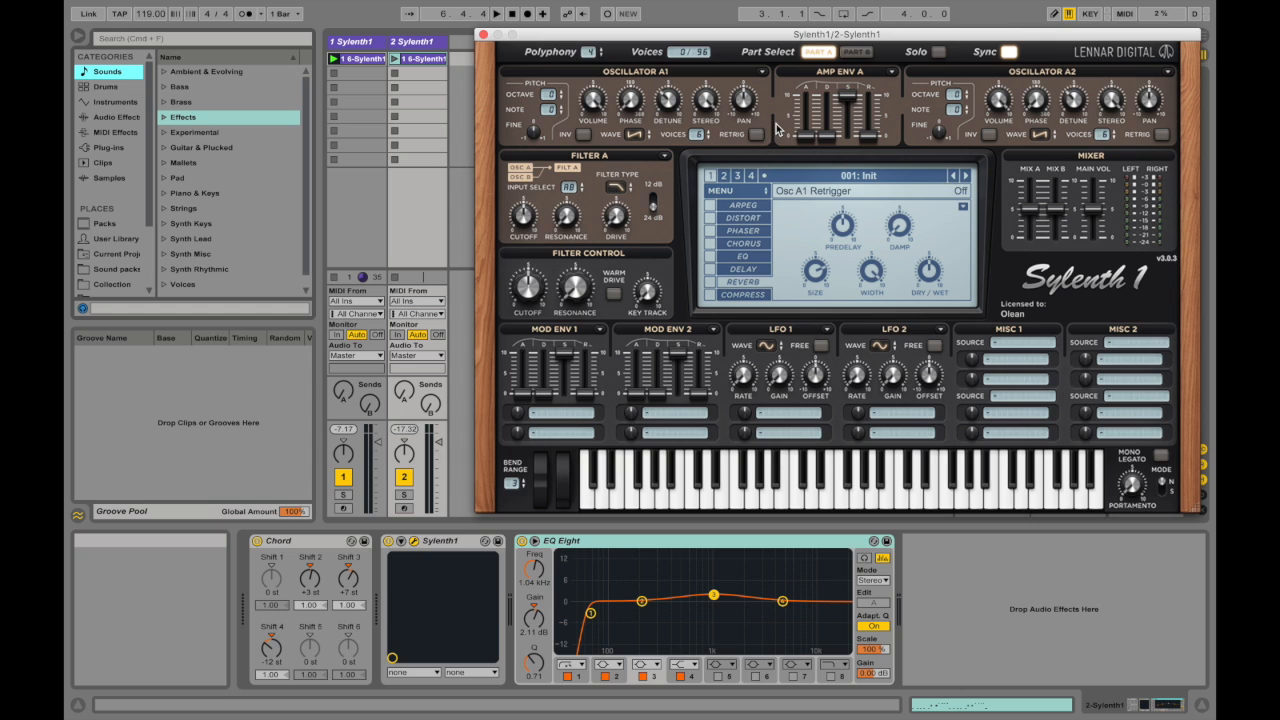
Step: Set Filter B's input in Part B to No Input
{"action": "left_click", "coordinate": [855, 51]}
{"action": "left_click", "coordinate": [599, 192]}
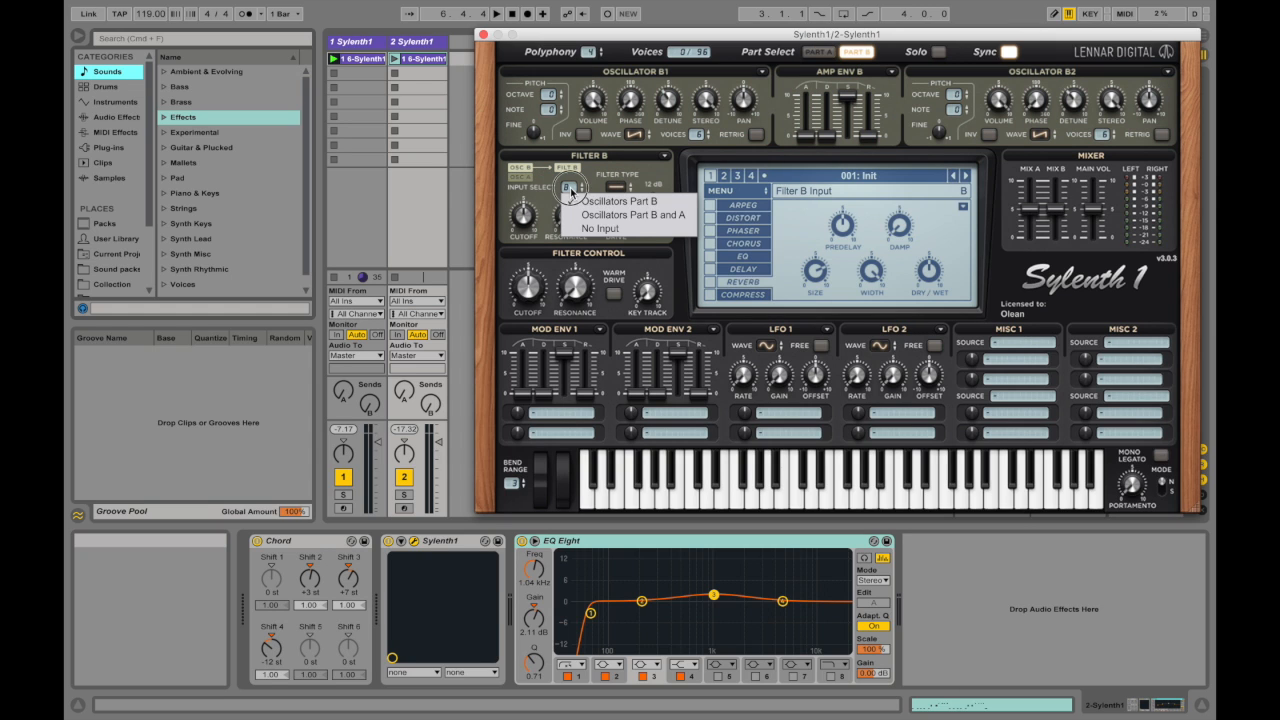
{"action": "left_click", "coordinate": [608, 234]}
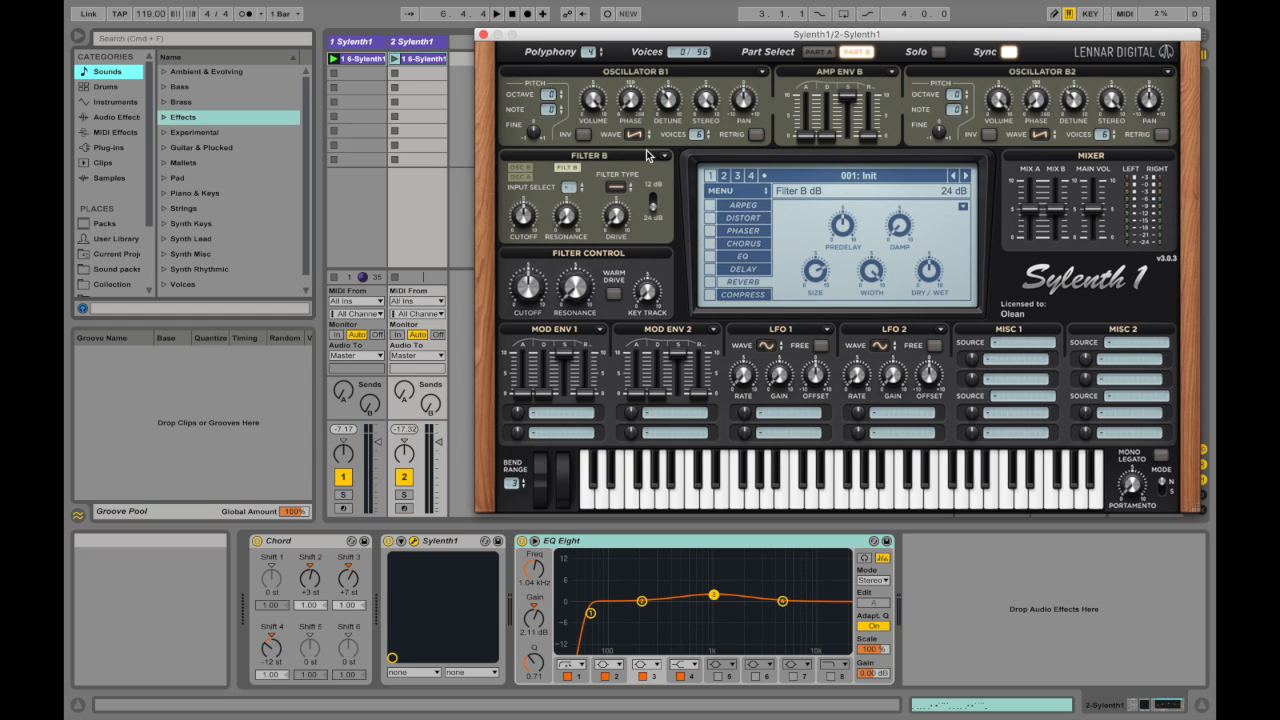
Step: Turn on Warm Drive in Filter Control and adjust Filter A's drive and cutoff
{"action": "left_click", "coordinate": [818, 51]}
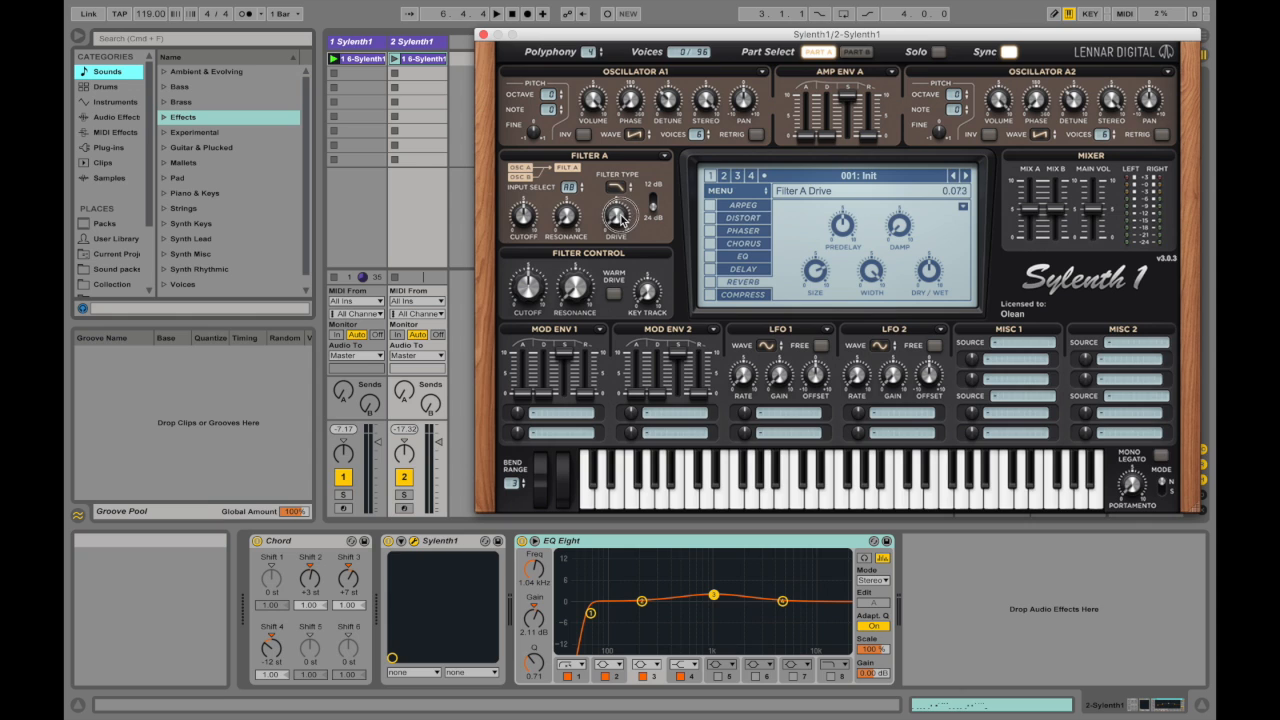
{"action": "left_click_drag", "start_coordinate": [626, 210], "coordinate": [630, 165]}
{"action": "left_click", "coordinate": [613, 293]}
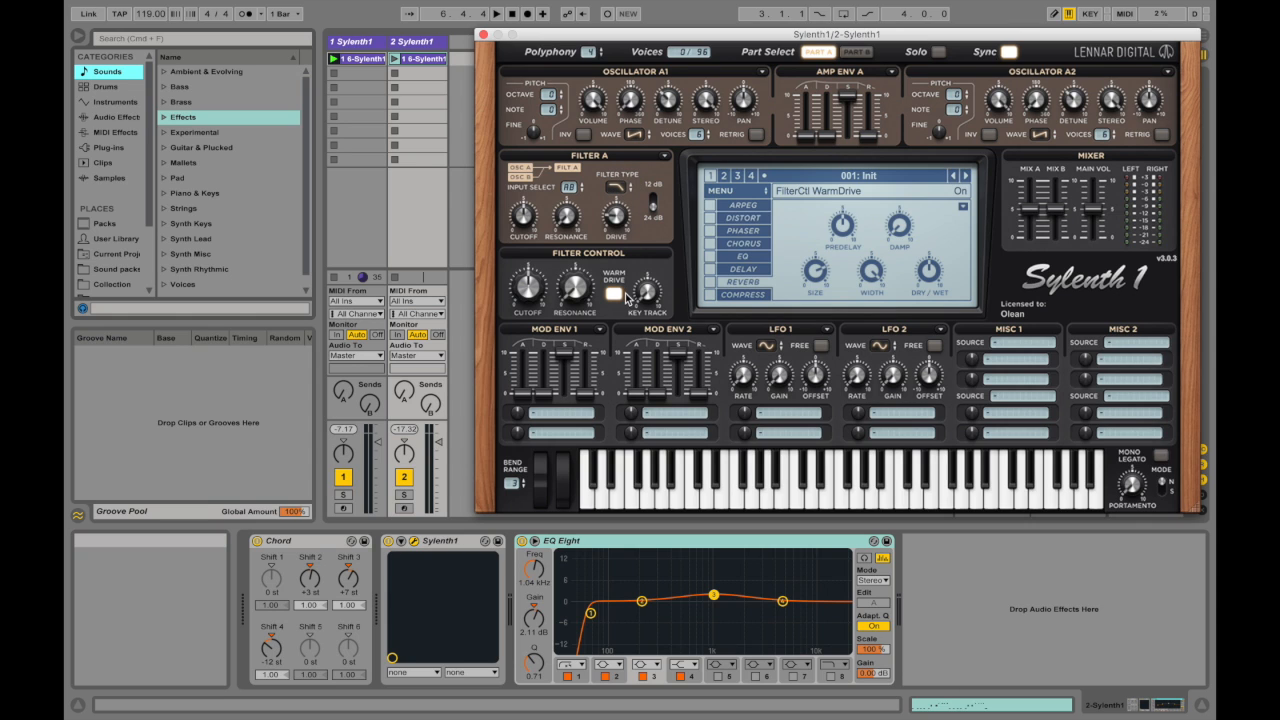
{"action": "left_click_drag", "start_coordinate": [528, 219], "coordinate": [579, 109]}
{"action": "left_click_drag", "start_coordinate": [619, 217], "coordinate": [621, 226]}
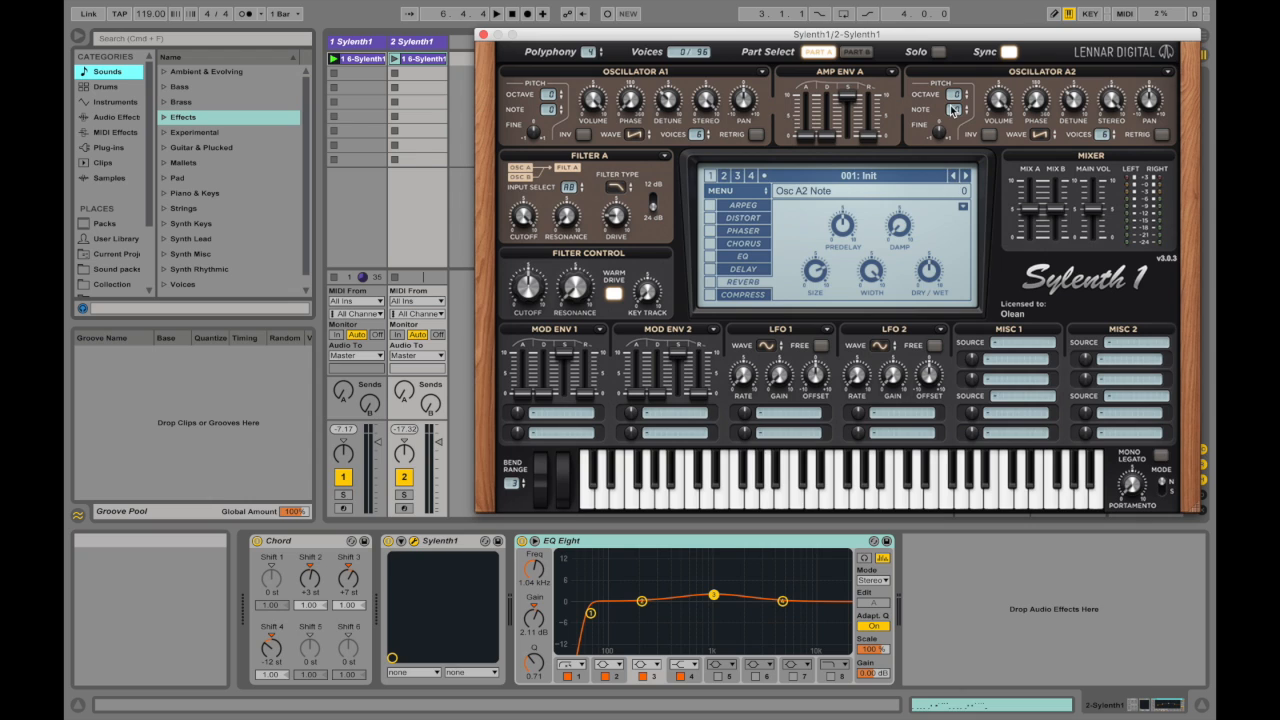
Step: Try Oscillator A2 at octave +1, return it to 0, and keep its waveform on Saw
{"action": "left_click_drag", "start_coordinate": [955, 94], "coordinate": [968, 64]}
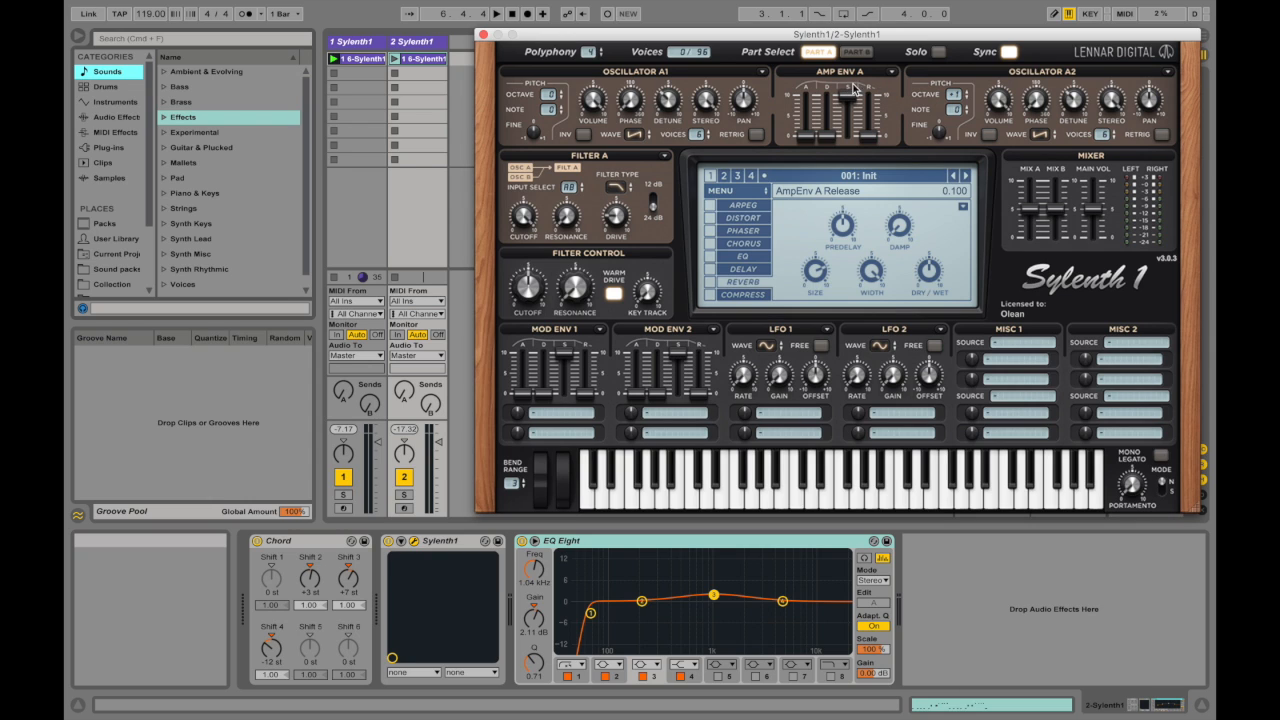
{"action": "left_click_drag", "start_coordinate": [954, 90], "coordinate": [956, 115]}
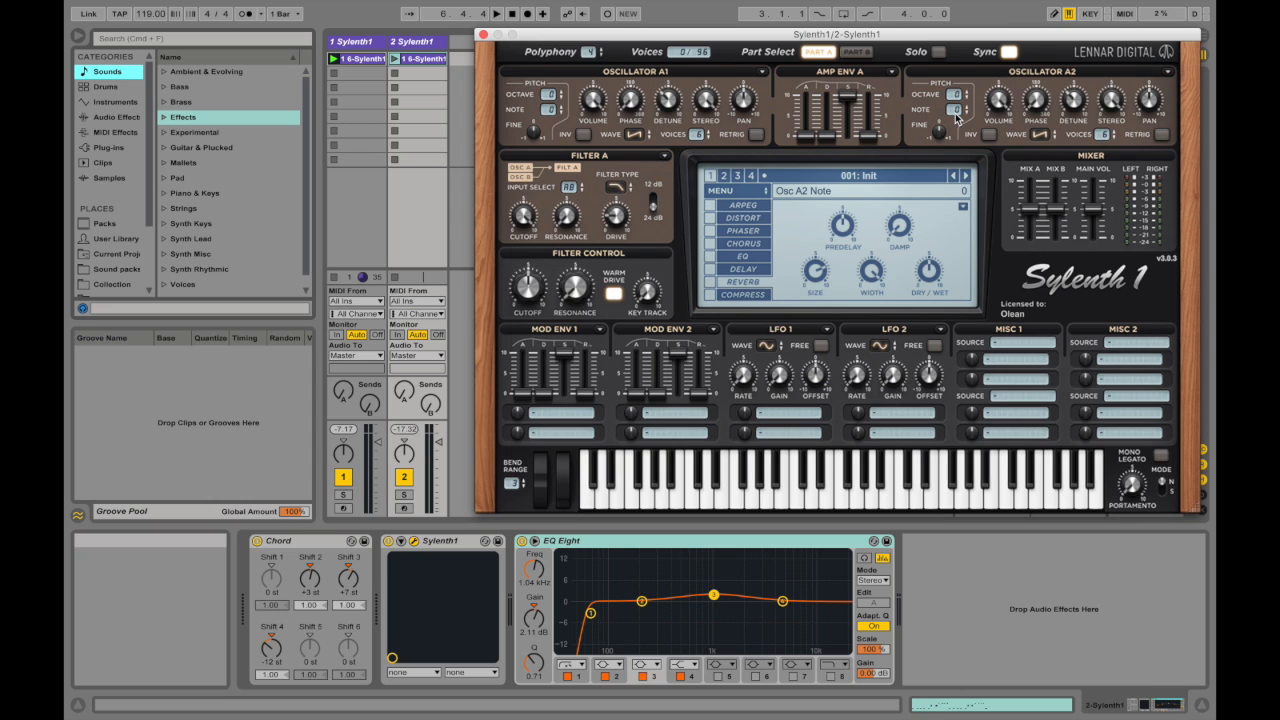
{"action": "left_click", "coordinate": [857, 53]}
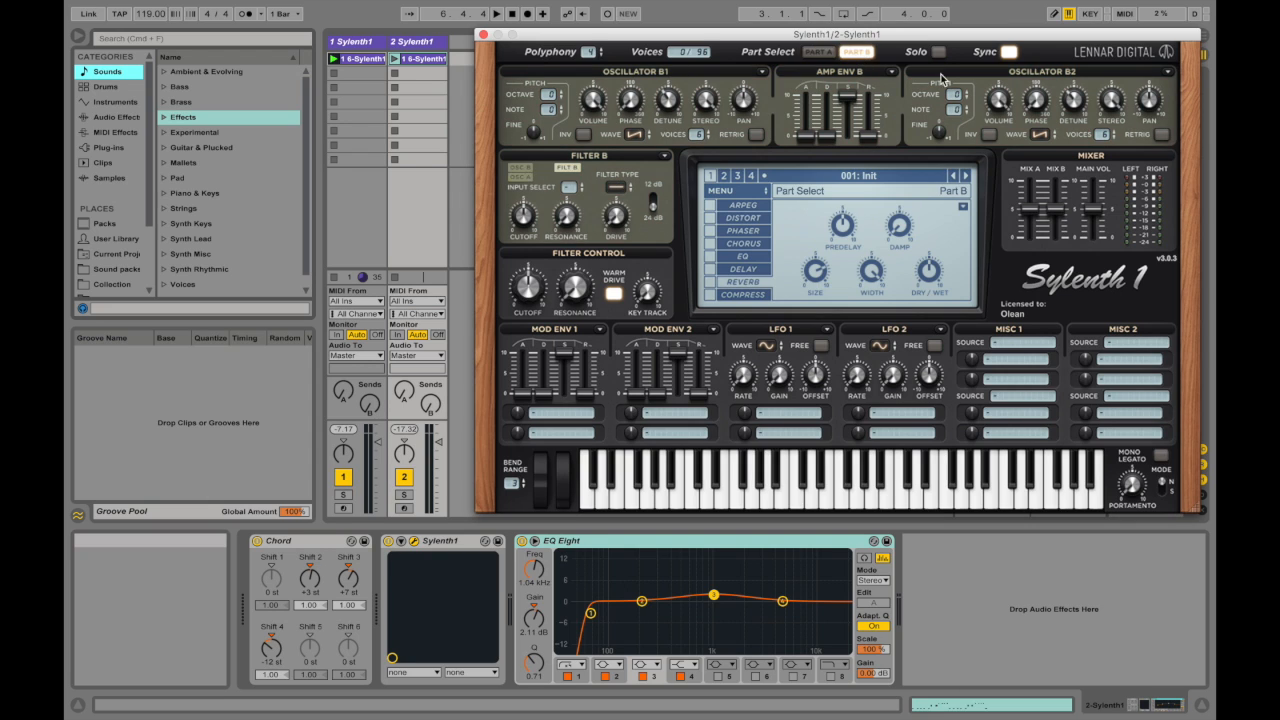
{"action": "left_click", "coordinate": [825, 52]}
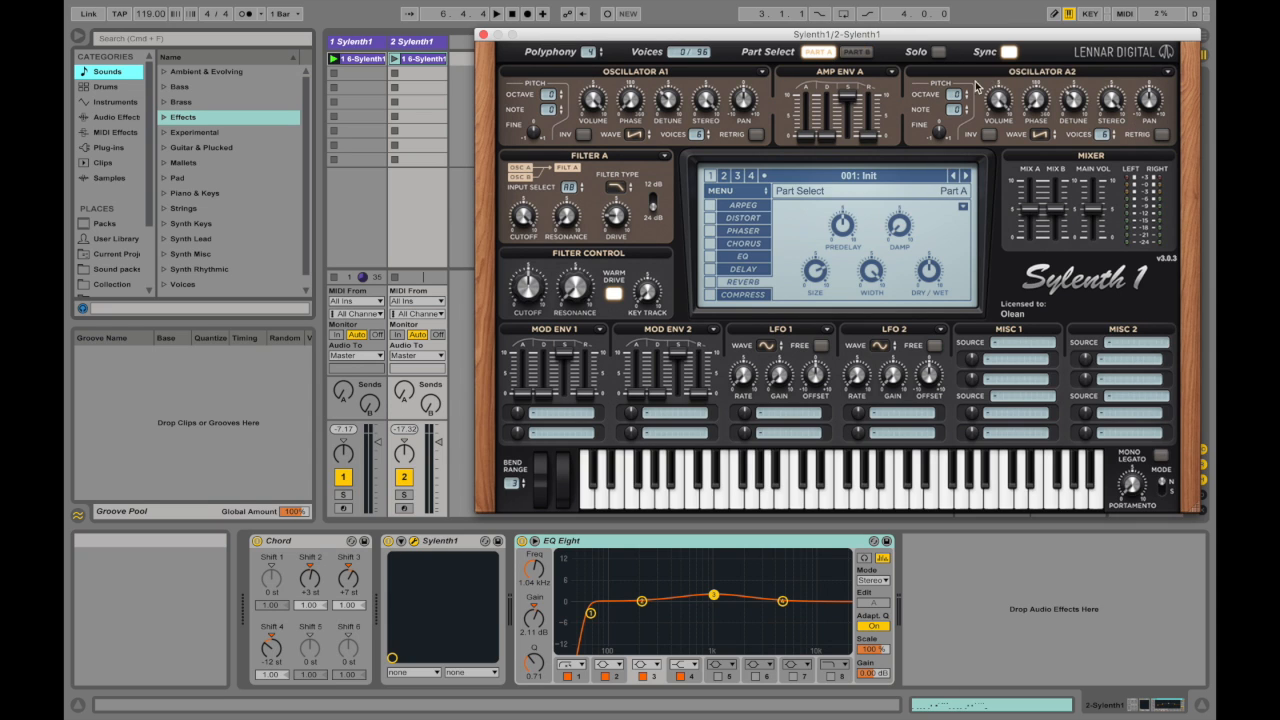
{"action": "left_click", "coordinate": [1038, 139]}
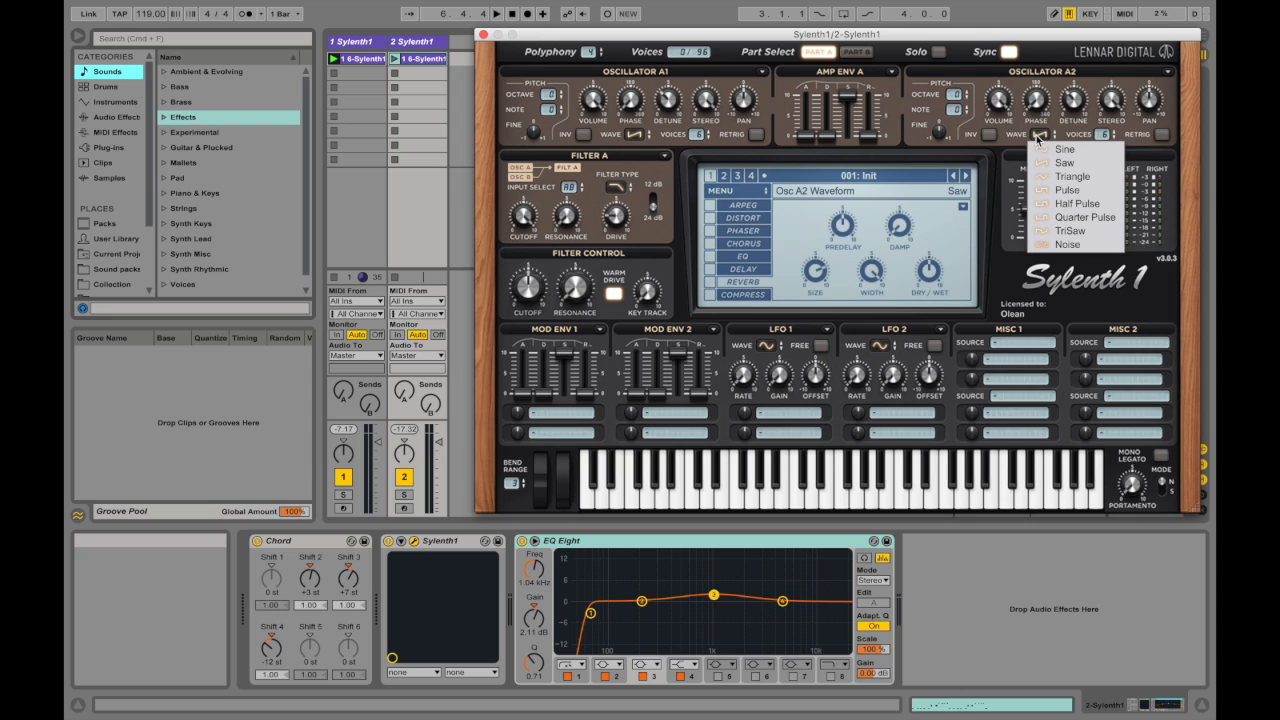
{"action": "left_click", "coordinate": [1065, 170]}
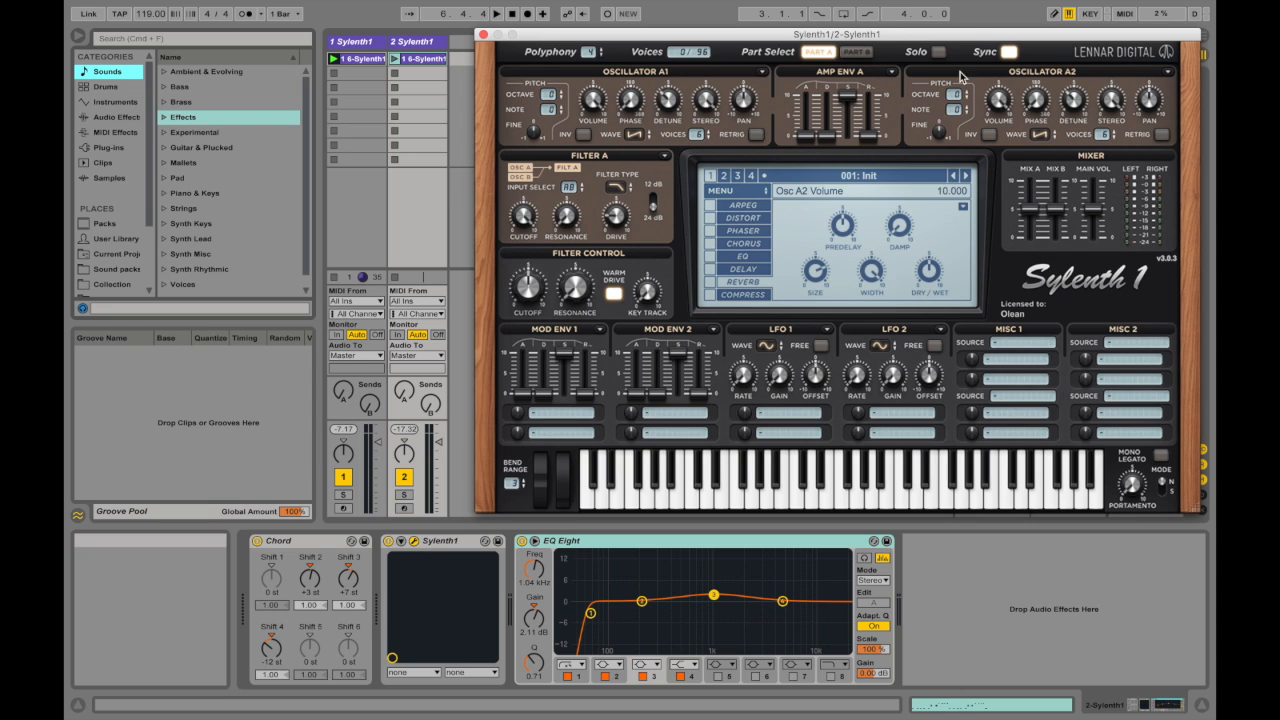
Step: Turn on invert for Oscillator B2 and try different positions of its phase
{"action": "left_click", "coordinate": [857, 51]}
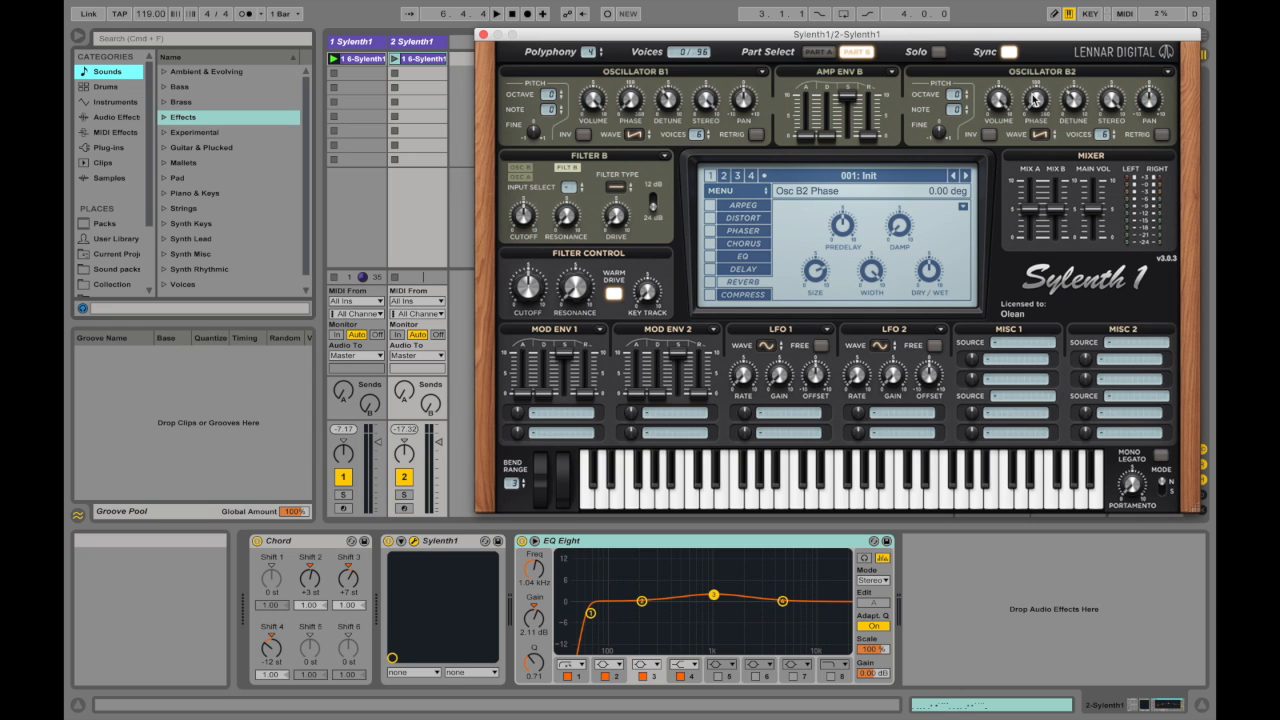
{"action": "left_click_drag", "start_coordinate": [1045, 100], "coordinate": [1044, 62]}
{"action": "left_click", "coordinate": [990, 135]}
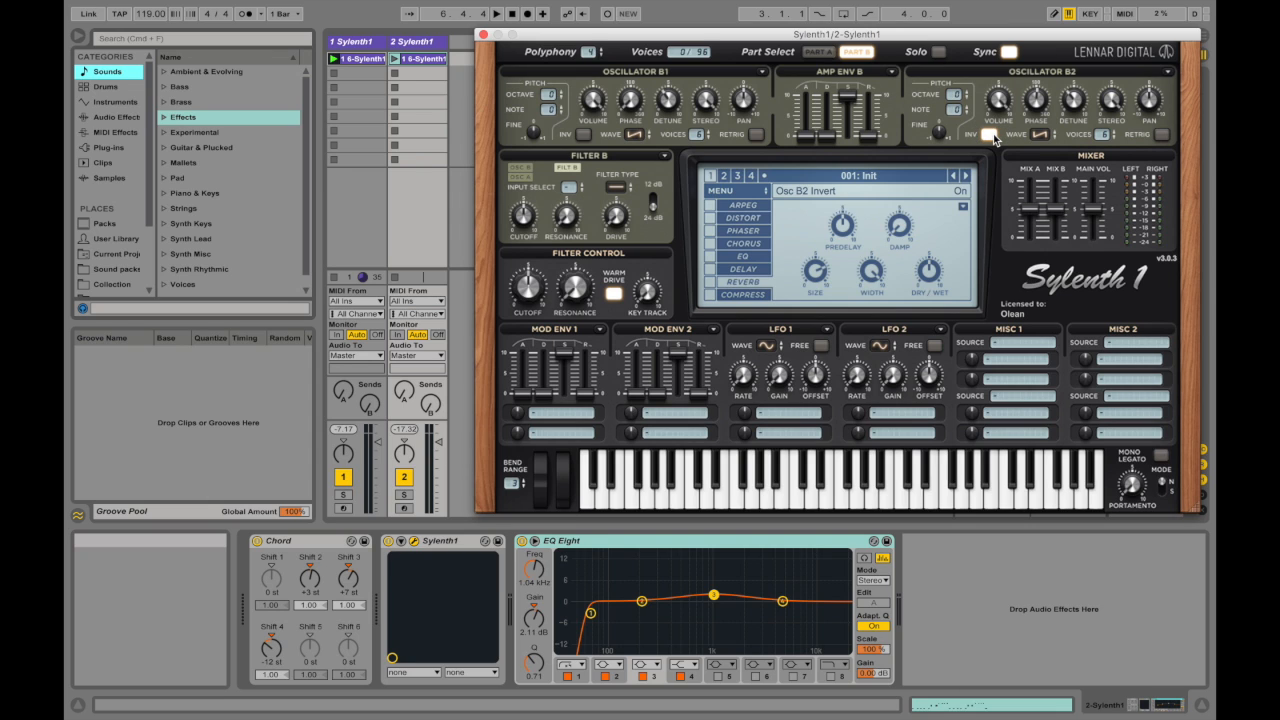
{"action": "left_click_drag", "start_coordinate": [1036, 105], "coordinate": [1035, 128]}
{"action": "mouse_move", "coordinate": [1033, 93]}
{"action": "left_mouse_down"}
{"action": "mouse_move", "coordinate": [1034, 115]}
{"action": "mouse_move", "coordinate": [1038, 70]}
{"action": "mouse_move", "coordinate": [1039, 145]}
{"action": "mouse_move", "coordinate": [1040, 65]}
{"action": "mouse_move", "coordinate": [1036, 145]}
{"action": "mouse_move", "coordinate": [1046, 82]}
{"action": "mouse_move", "coordinate": [1040, 143]}
{"action": "mouse_move", "coordinate": [1042, 85]}
{"action": "mouse_move", "coordinate": [1037, 96]}
{"action": "left_mouse_up"}
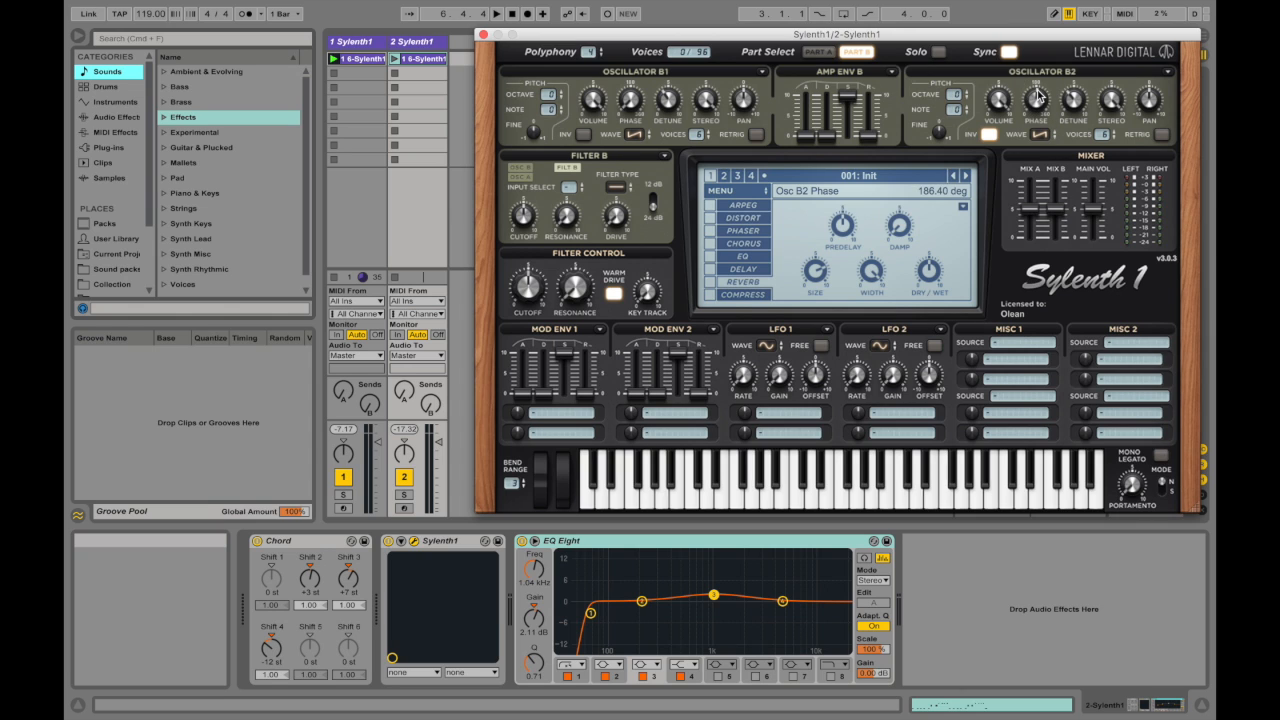
Step: Assign Phase A as LFO 1's first modulation destination
{"action": "left_click", "coordinate": [775, 404]}
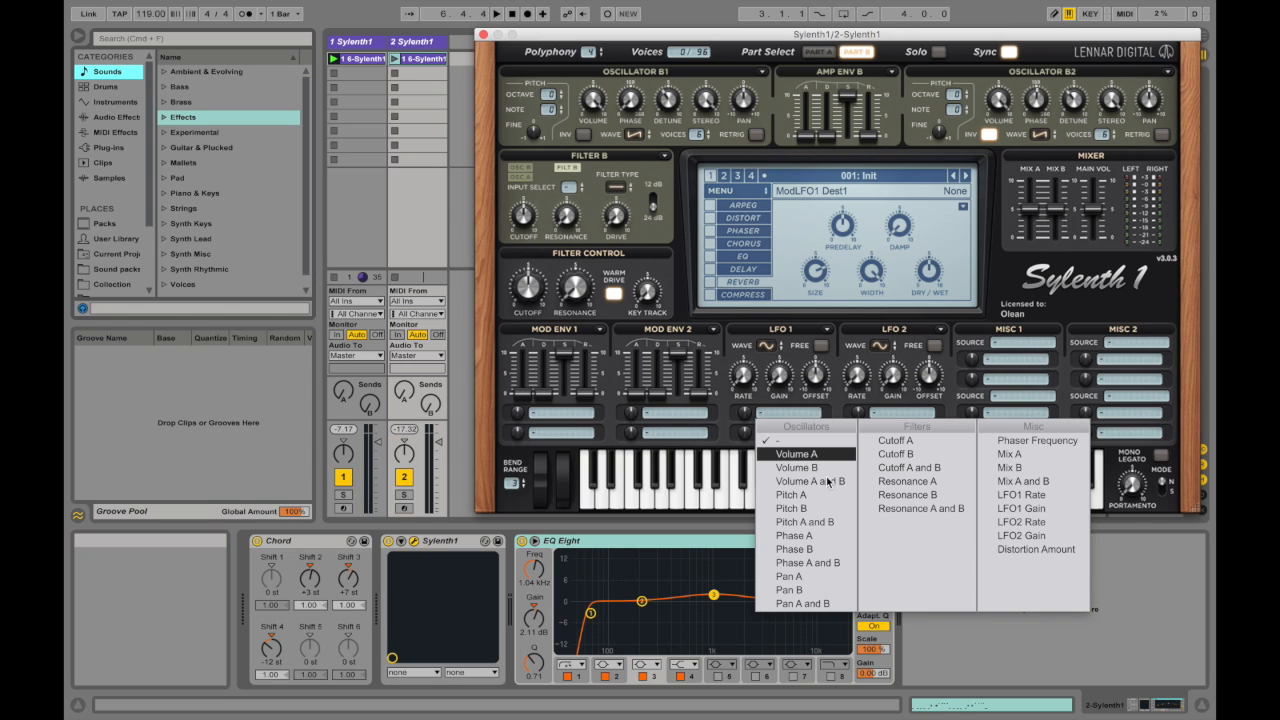
{"action": "left_click", "coordinate": [828, 536]}
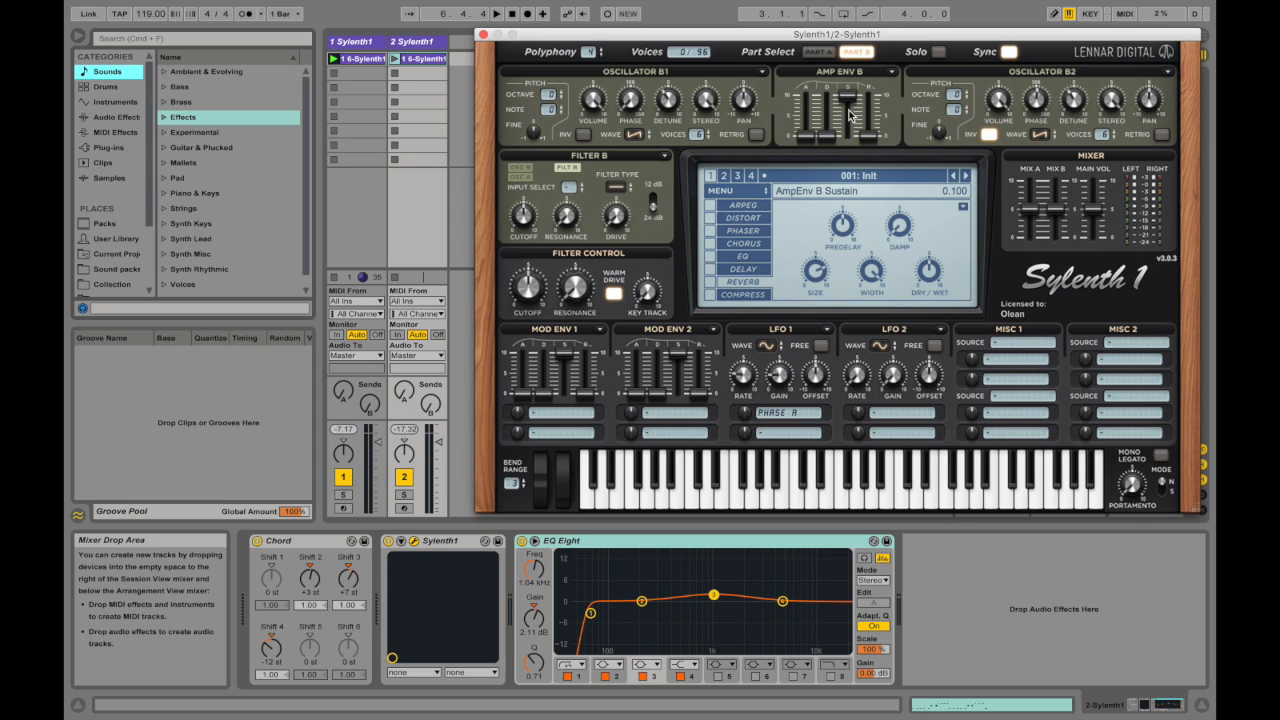
Step: Compare the Part A and Part B oscillators and set Oscillator B1's octave to +1
{"action": "left_click", "coordinate": [818, 51]}
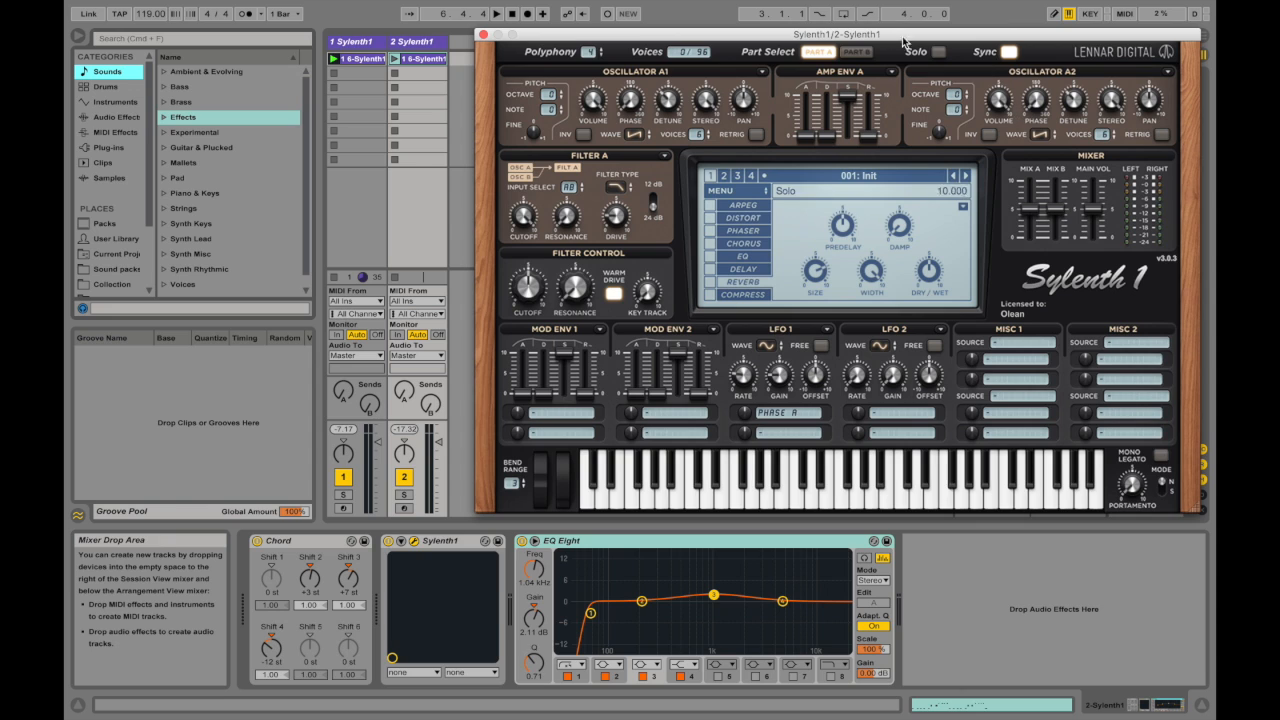
{"action": "left_click", "coordinate": [857, 51]}
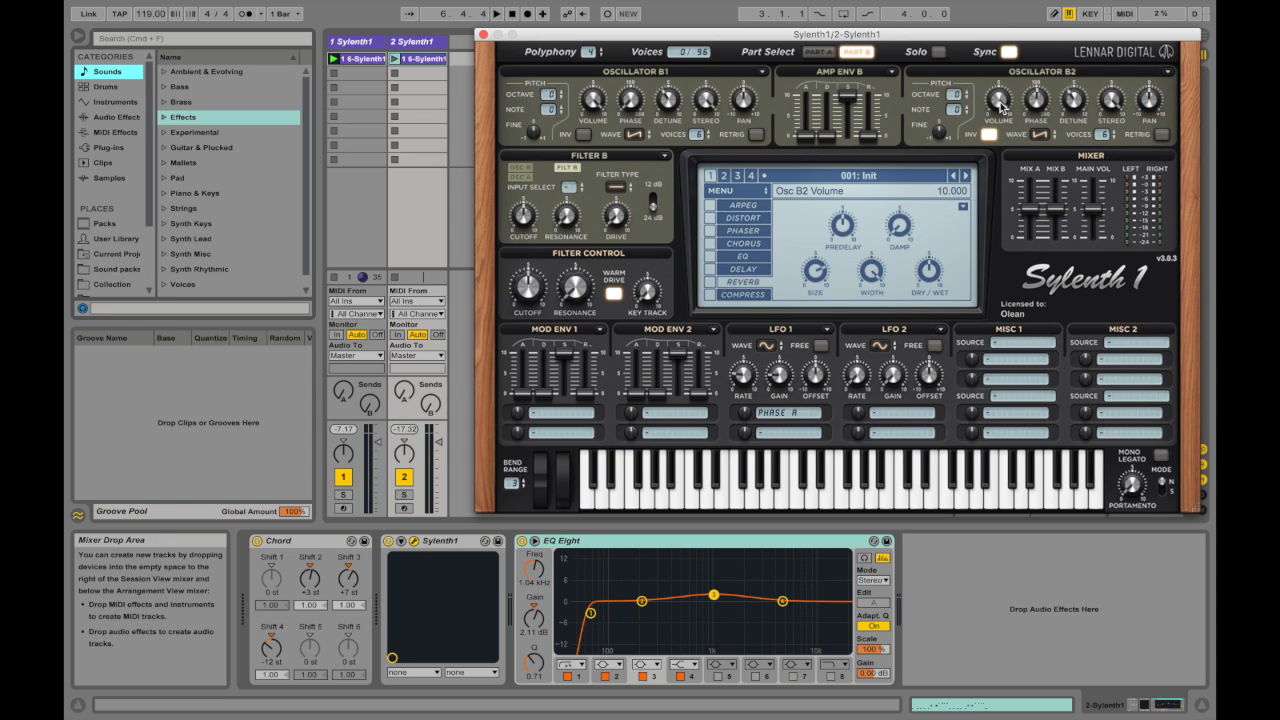
{"action": "left_click", "coordinate": [818, 51]}
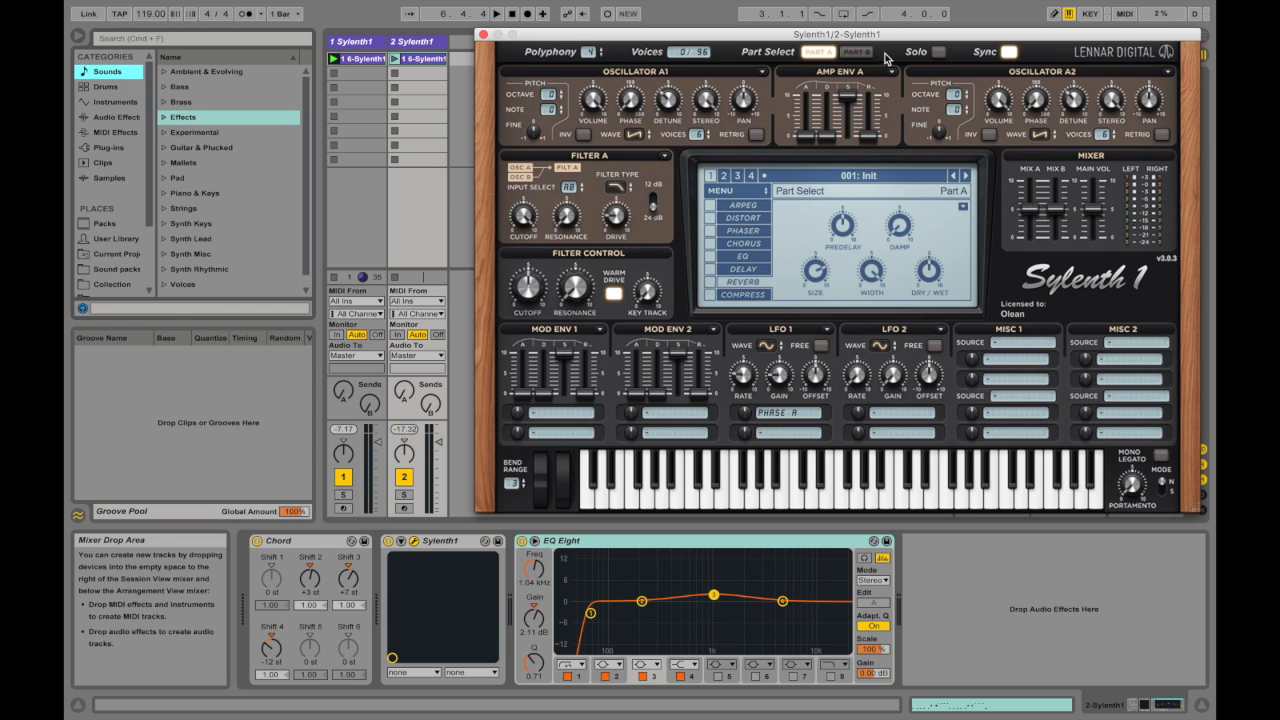
{"action": "left_click", "coordinate": [858, 51]}
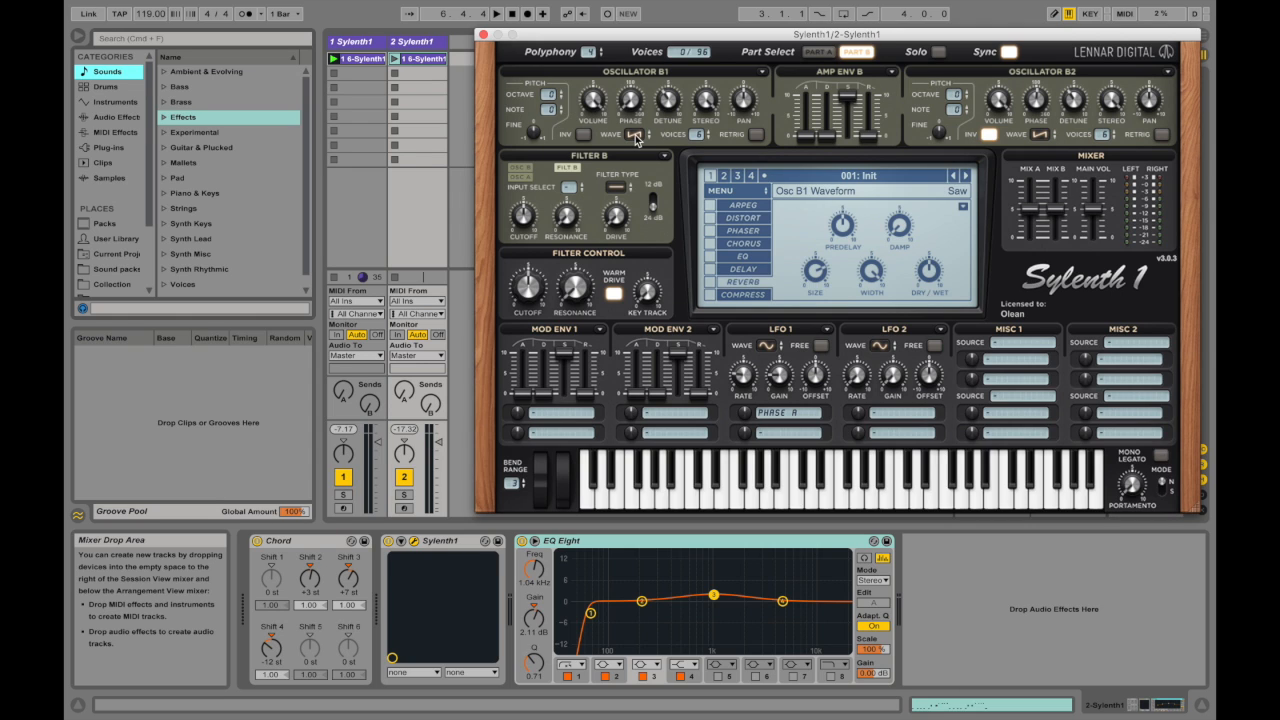
{"action": "left_click_drag", "start_coordinate": [554, 93], "coordinate": [557, 84]}
Step: Compare the two parts and set Amp Env B's release to about 1.7 with sustain at 10
{"action": "left_click", "coordinate": [816, 53]}
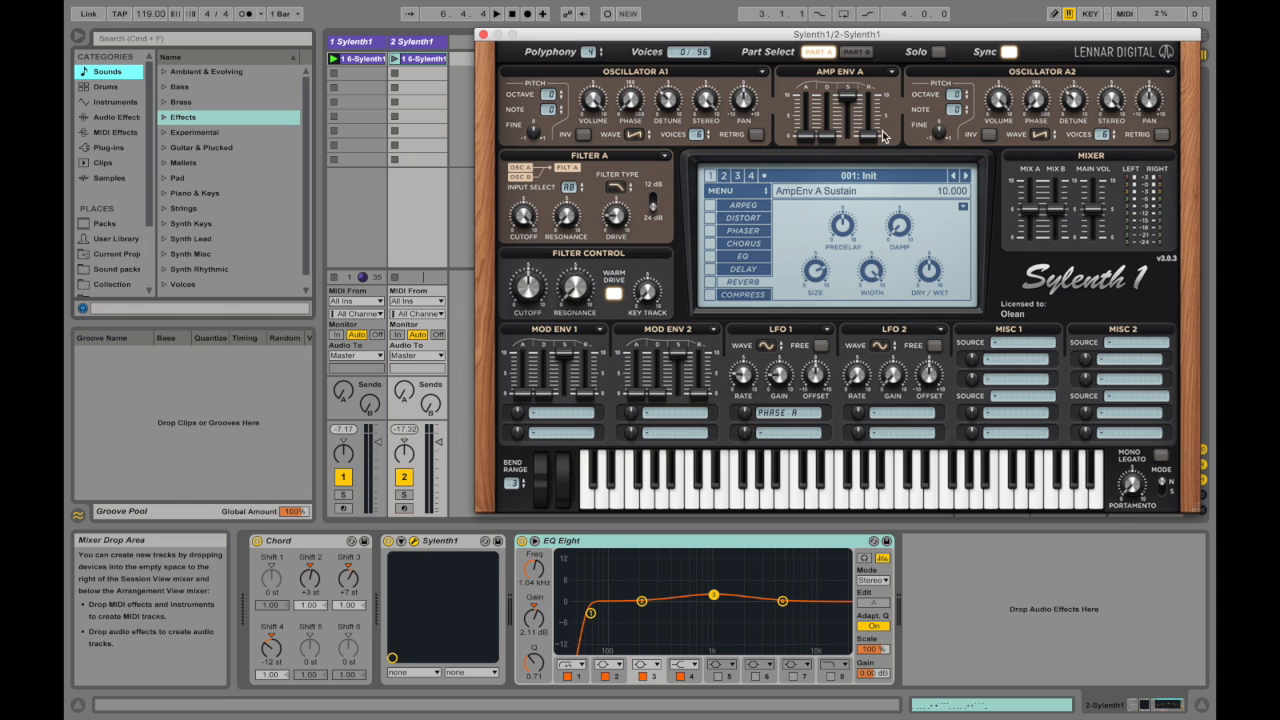
{"action": "left_click", "coordinate": [854, 55]}
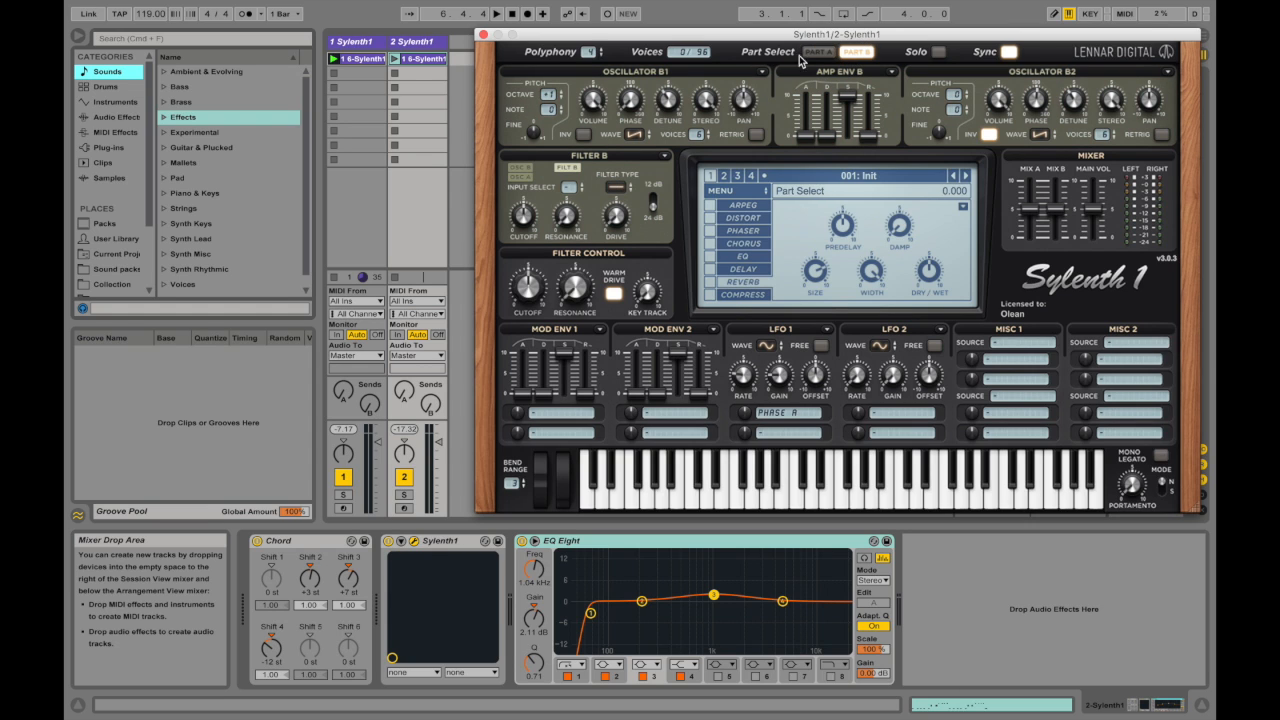
{"action": "left_click", "coordinate": [816, 52]}
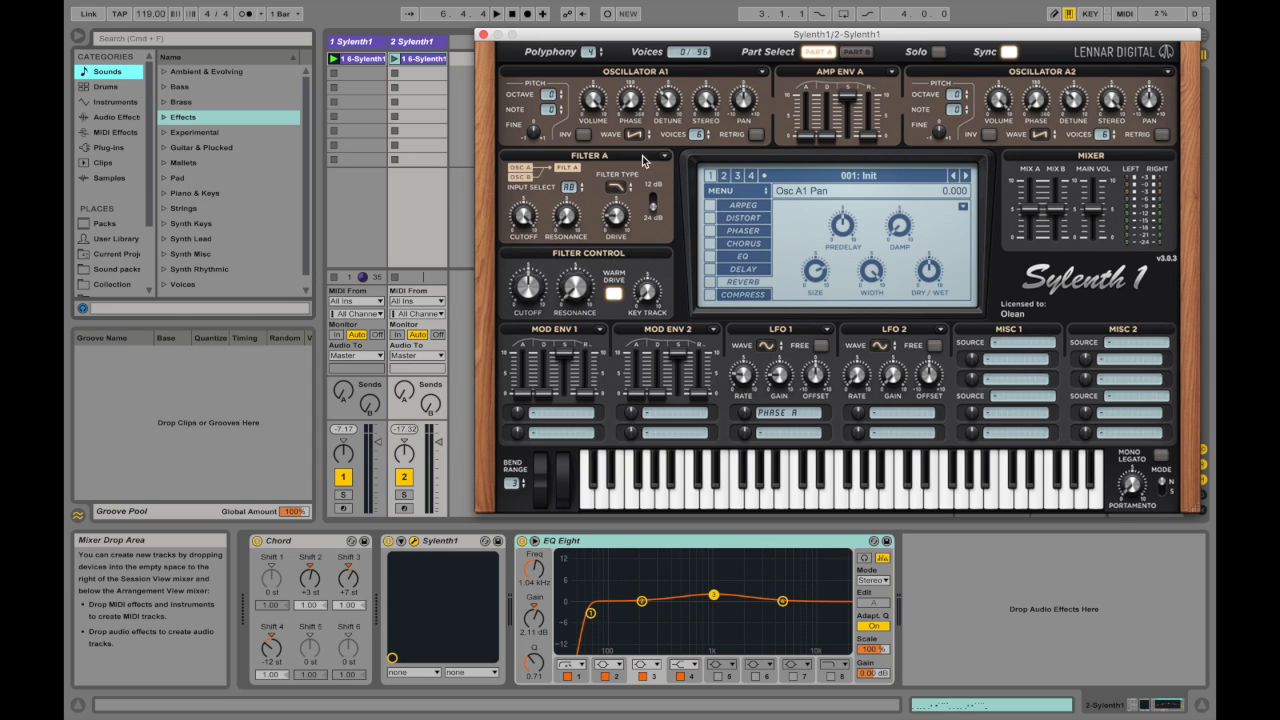
{"action": "left_click", "coordinate": [853, 51]}
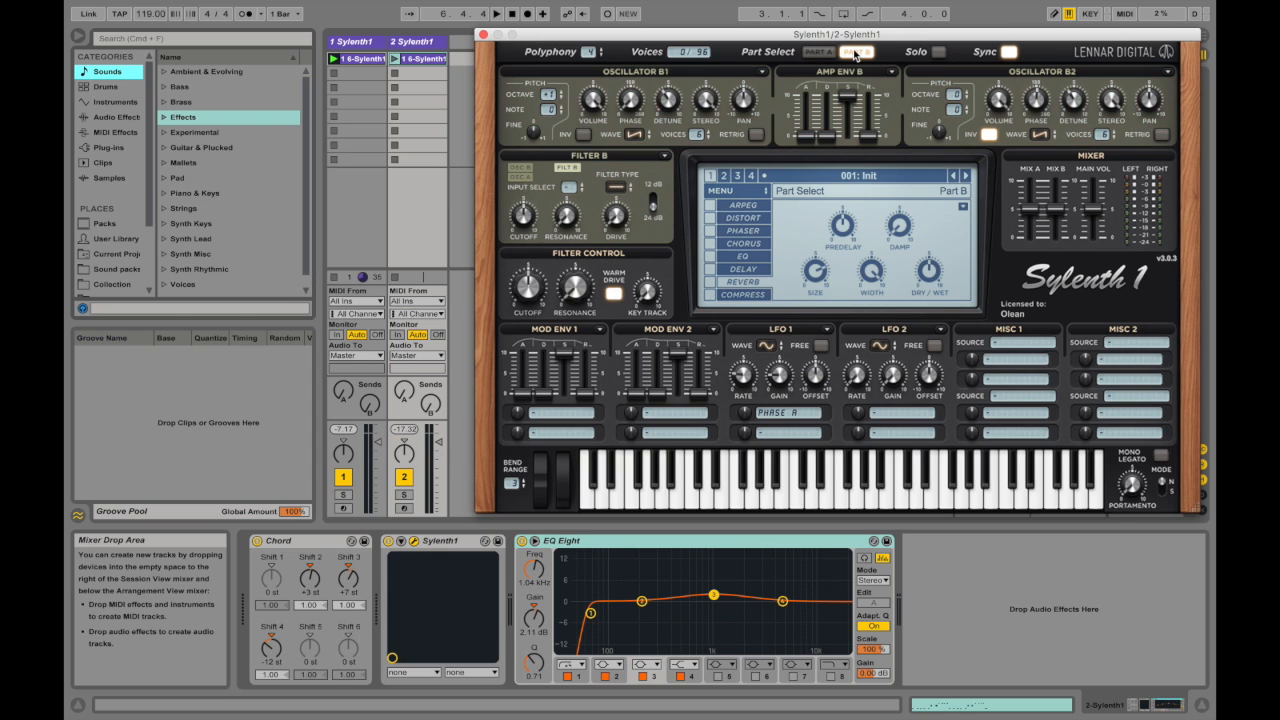
{"action": "left_click", "coordinate": [828, 51]}
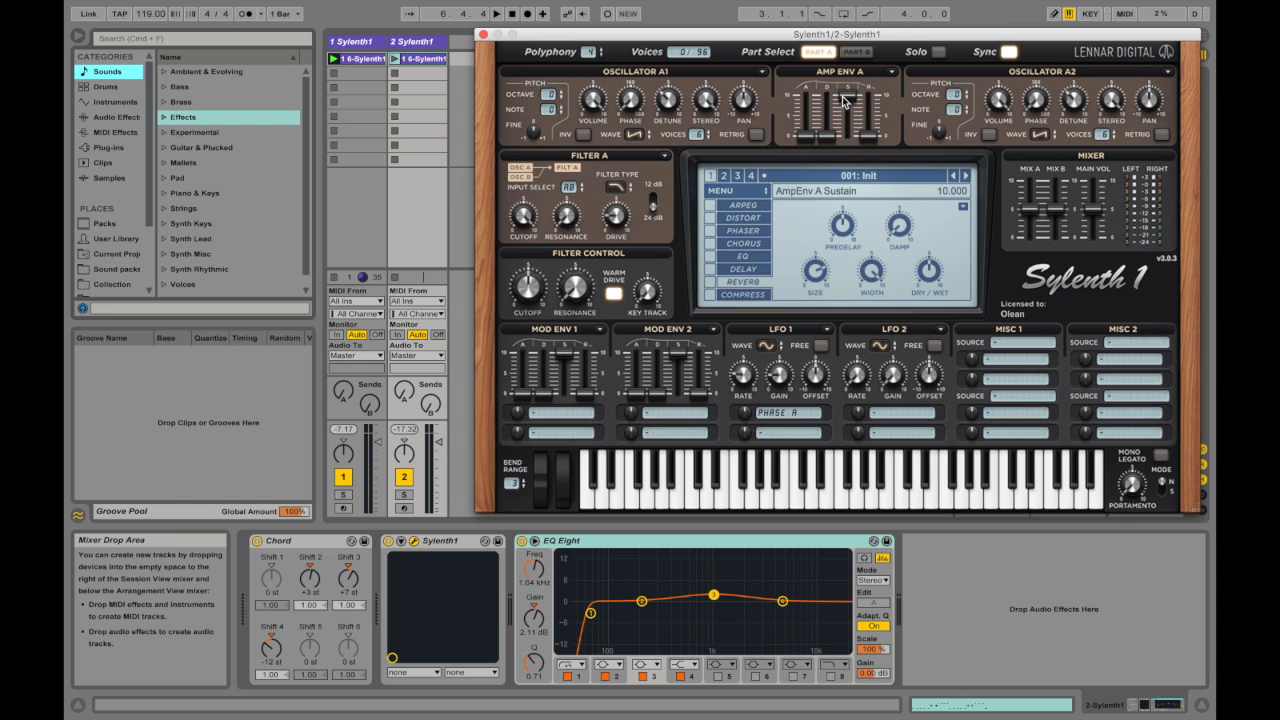
{"action": "left_click", "coordinate": [856, 51]}
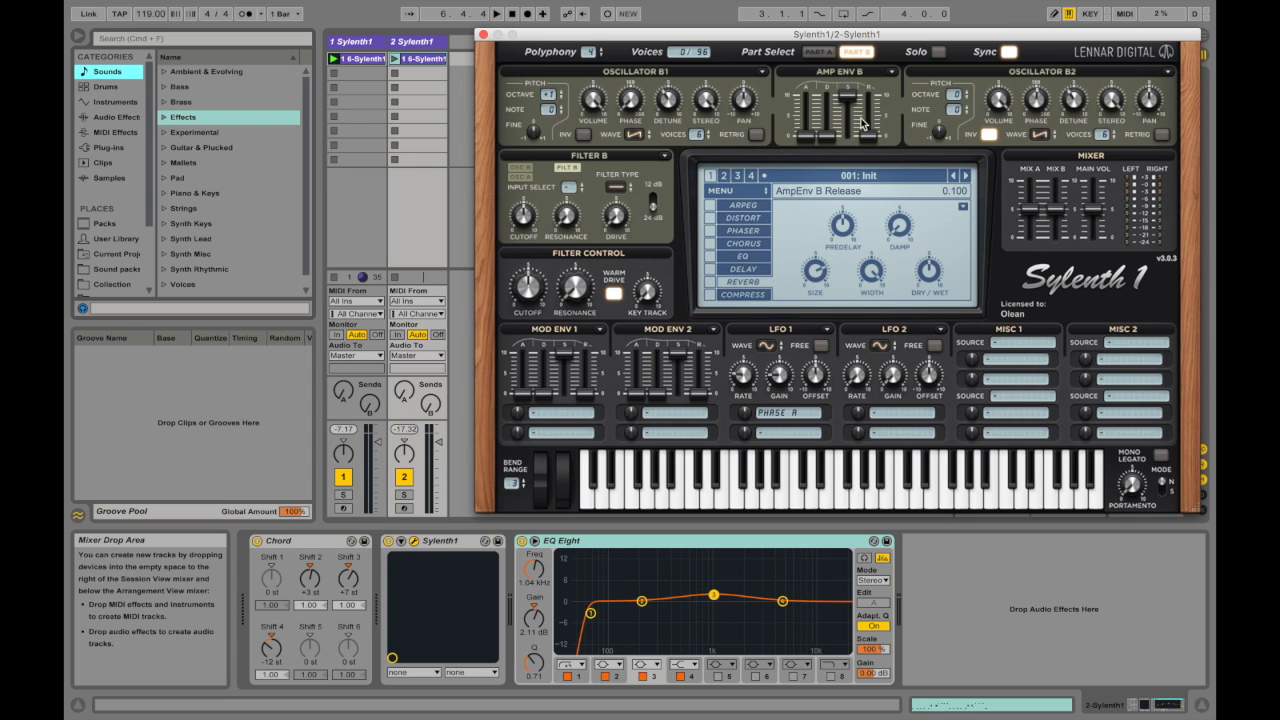
{"action": "mouse_move", "coordinate": [879, 138]}
{"action": "left_mouse_down"}
{"action": "mouse_move", "coordinate": [880, 106]}
{"action": "mouse_move", "coordinate": [866, 137]}
{"action": "left_mouse_up"}
{"action": "mouse_move", "coordinate": [850, 103]}
{"action": "left_mouse_down"}
{"action": "mouse_move", "coordinate": [850, 148]}
{"action": "mouse_move", "coordinate": [850, 112]}
{"action": "mouse_move", "coordinate": [832, 175]}
{"action": "mouse_move", "coordinate": [851, 87]}
{"action": "left_mouse_up"}
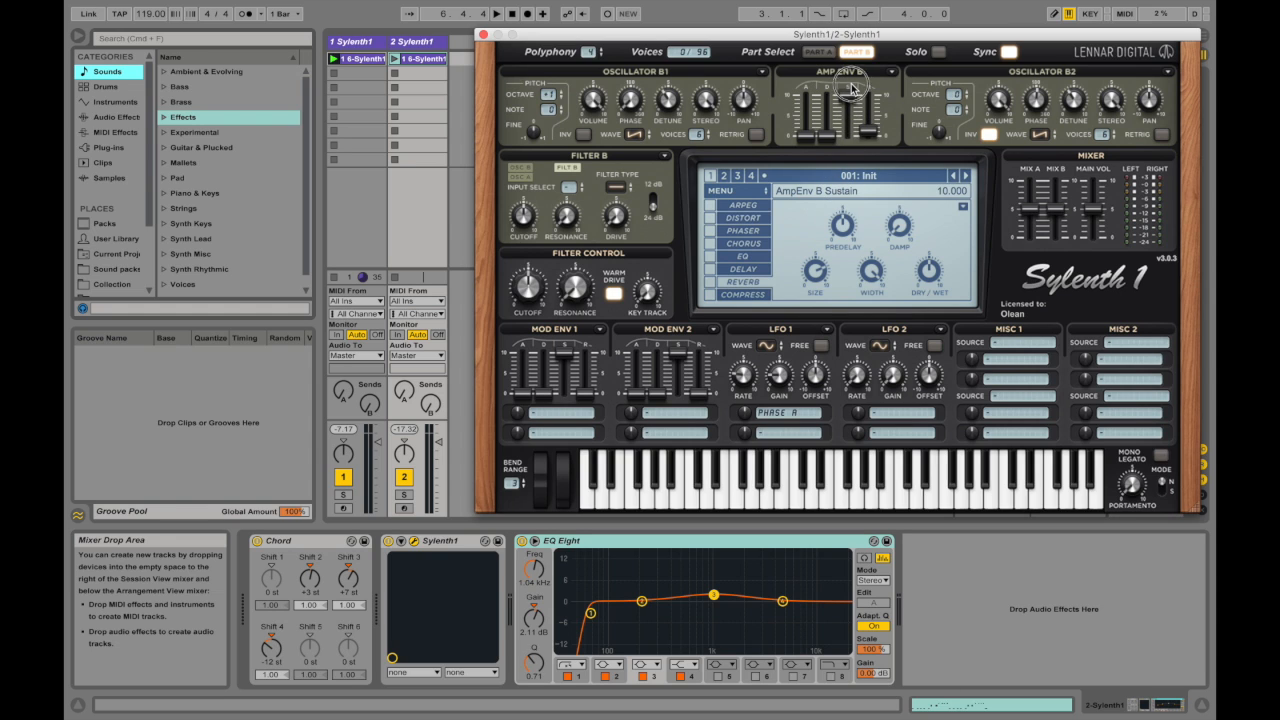
{"action": "mouse_move", "coordinate": [867, 131]}
{"action": "left_mouse_down"}
{"action": "mouse_move", "coordinate": [875, 42]}
{"action": "mouse_move", "coordinate": [867, 116]}
{"action": "mouse_move", "coordinate": [805, 97]}
{"action": "mouse_move", "coordinate": [808, 135]}
{"action": "mouse_move", "coordinate": [864, 139]}
{"action": "left_mouse_up"}
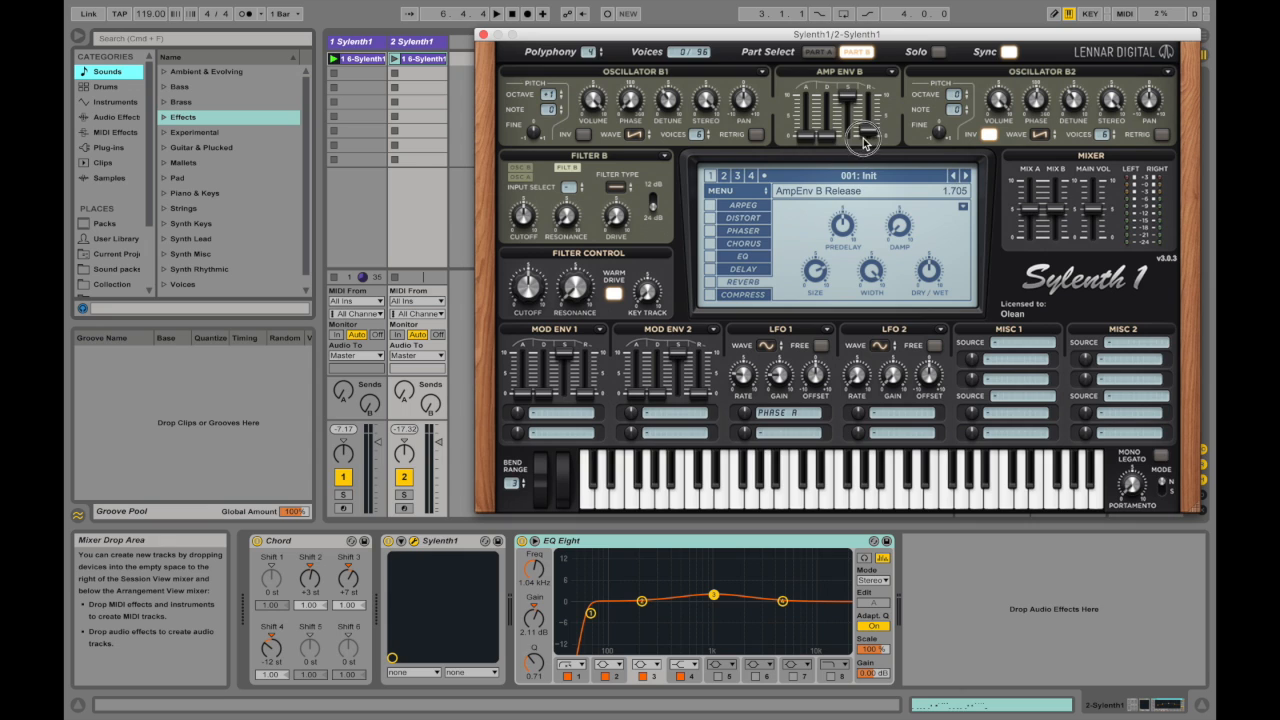
{"action": "left_click", "coordinate": [819, 51]}
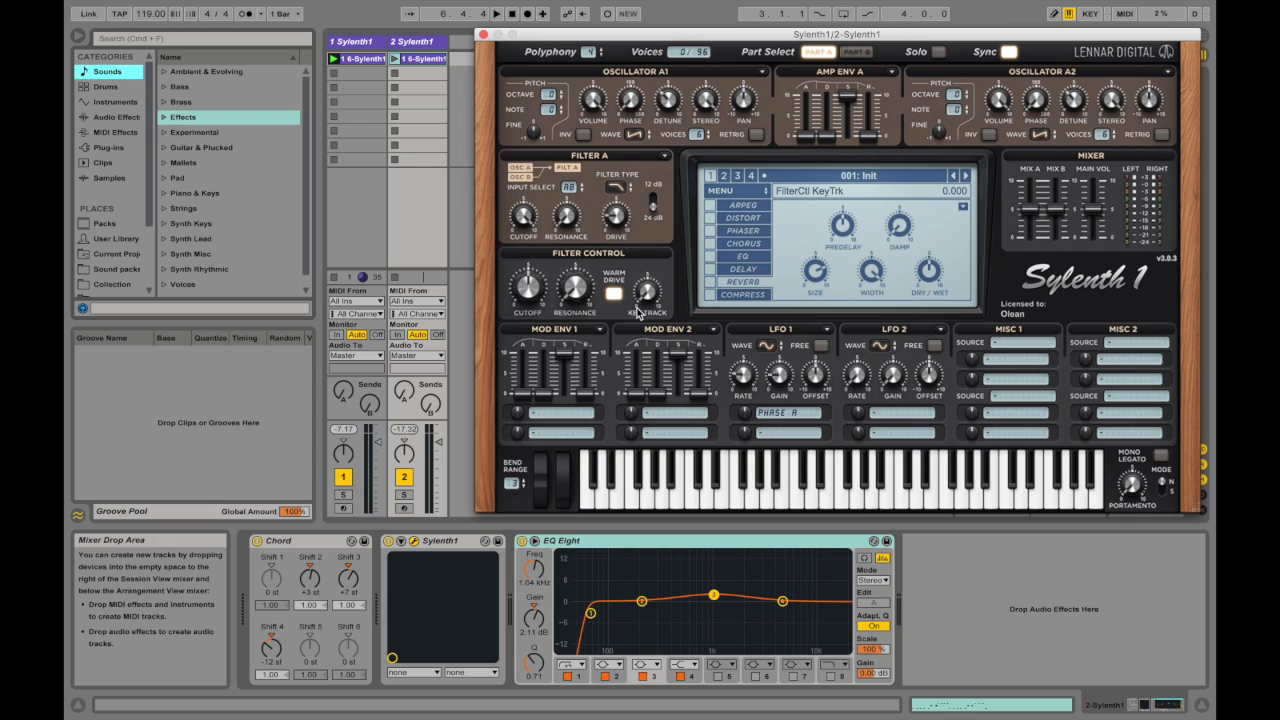
Step: Assign Cutoff A and B as Mod Env 1's first modulation destination
{"action": "left_click", "coordinate": [572, 414]}
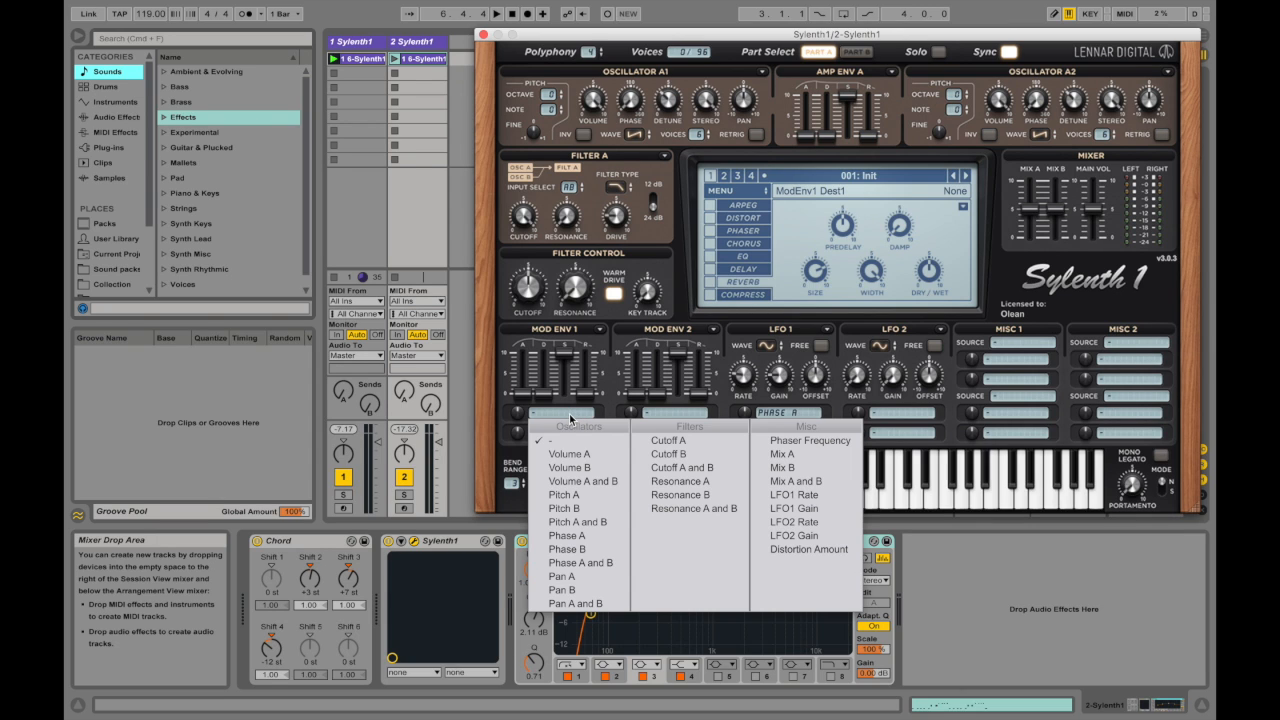
{"action": "left_click", "coordinate": [672, 440]}
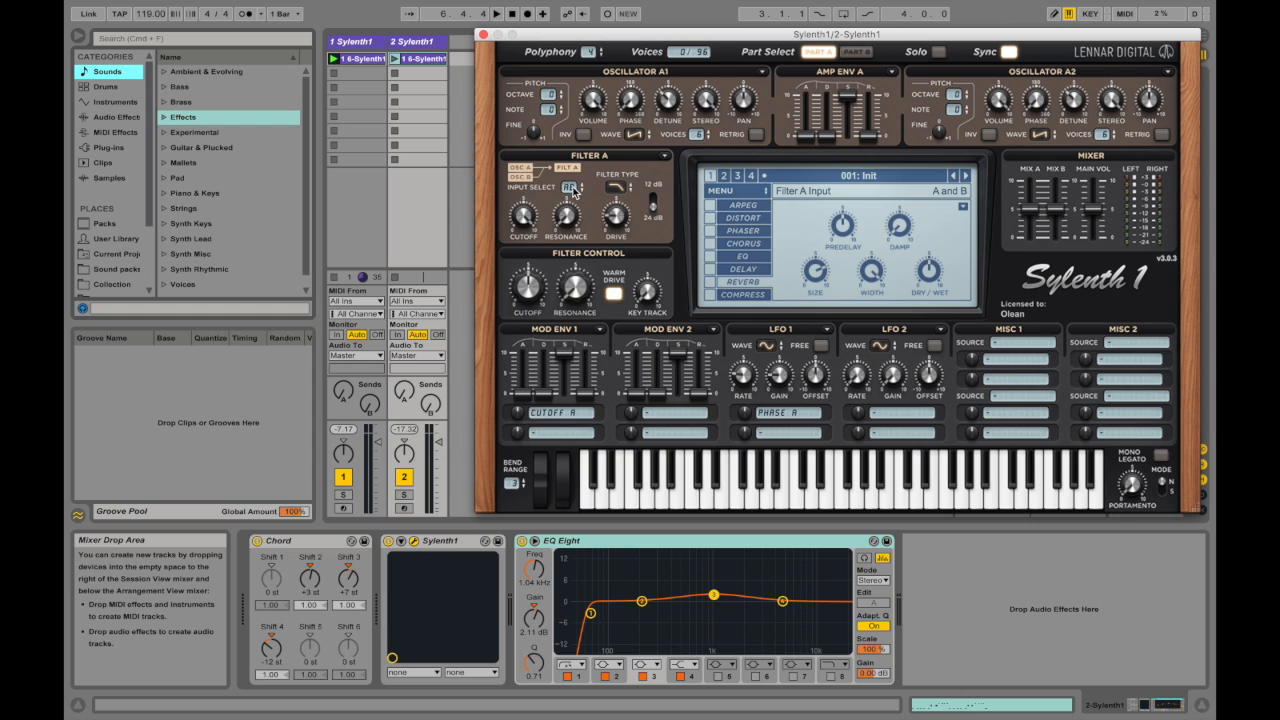
{"action": "left_click", "coordinate": [588, 413]}
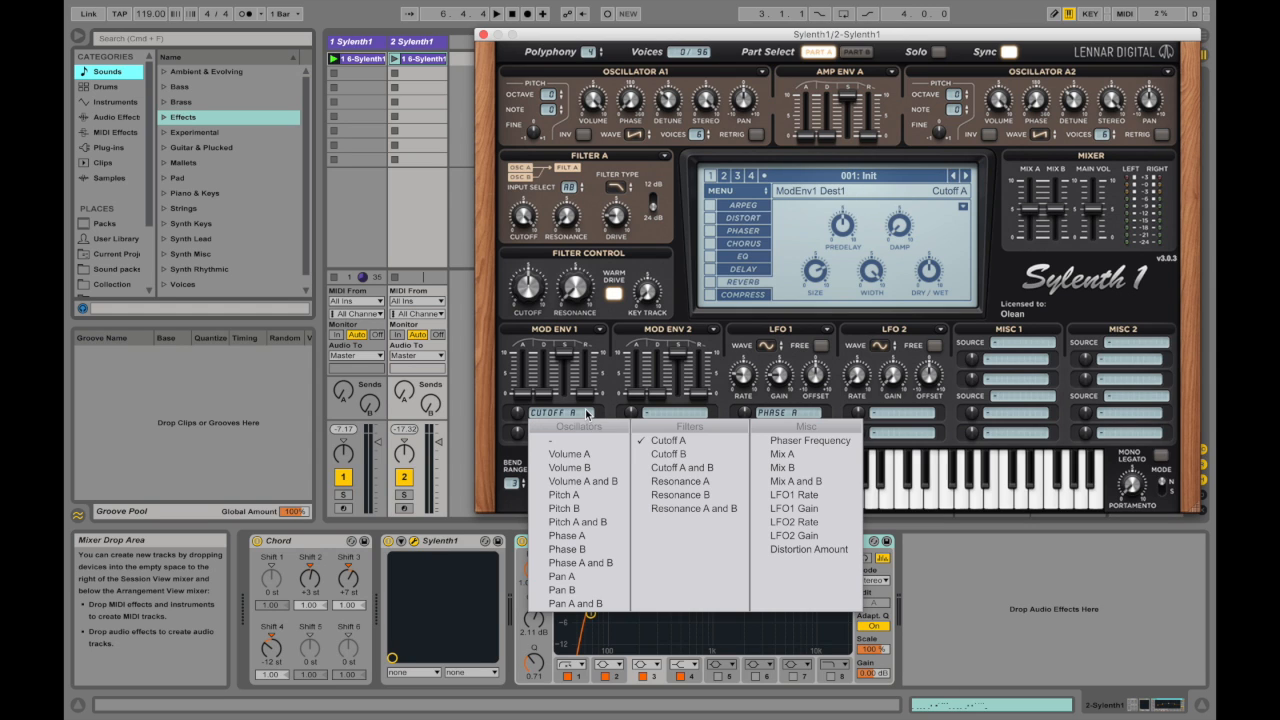
{"action": "left_click", "coordinate": [641, 468]}
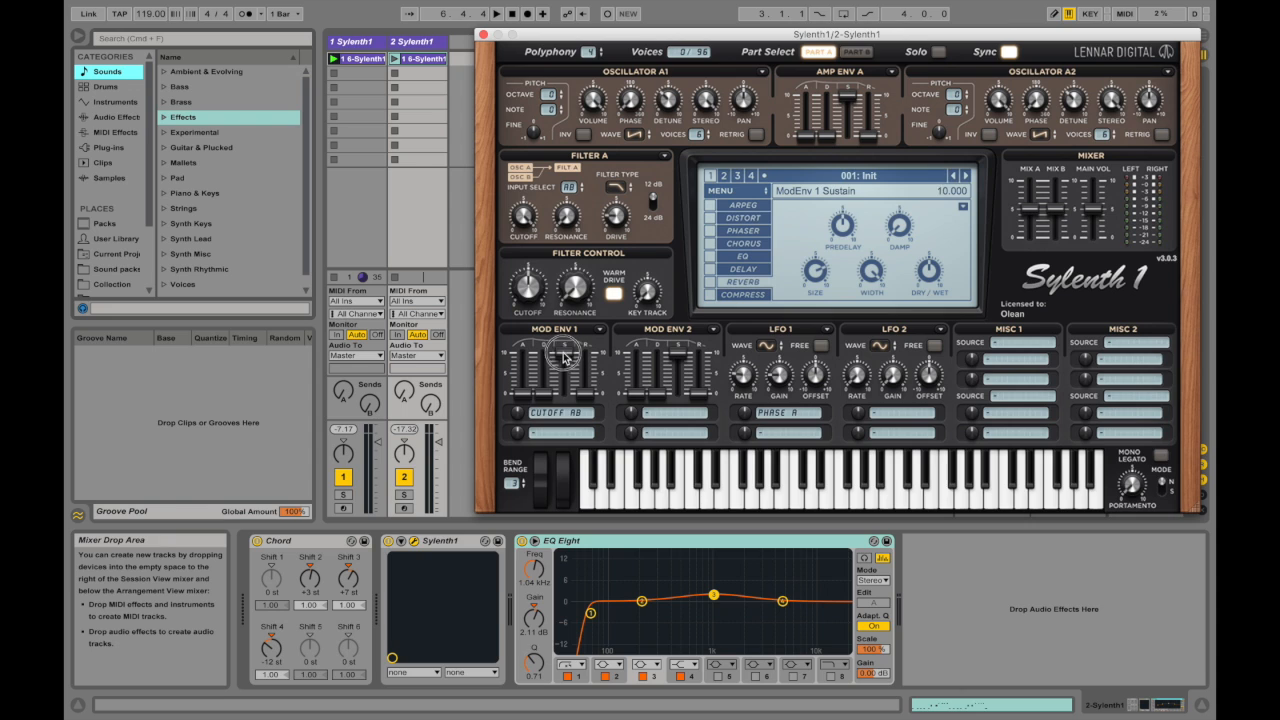
Step: Set Mod Env 1's decay to about 4.05 with its sustain lowered
{"action": "left_click", "coordinate": [546, 378]}
{"action": "mouse_move", "coordinate": [546, 378]}
{"action": "left_mouse_down"}
{"action": "mouse_move", "coordinate": [562, 396]}
{"action": "mouse_move", "coordinate": [584, 345]}
{"action": "mouse_move", "coordinate": [536, 398]}
{"action": "mouse_move", "coordinate": [538, 378]}
{"action": "left_mouse_up"}
{"action": "left_click", "coordinate": [521, 409]}
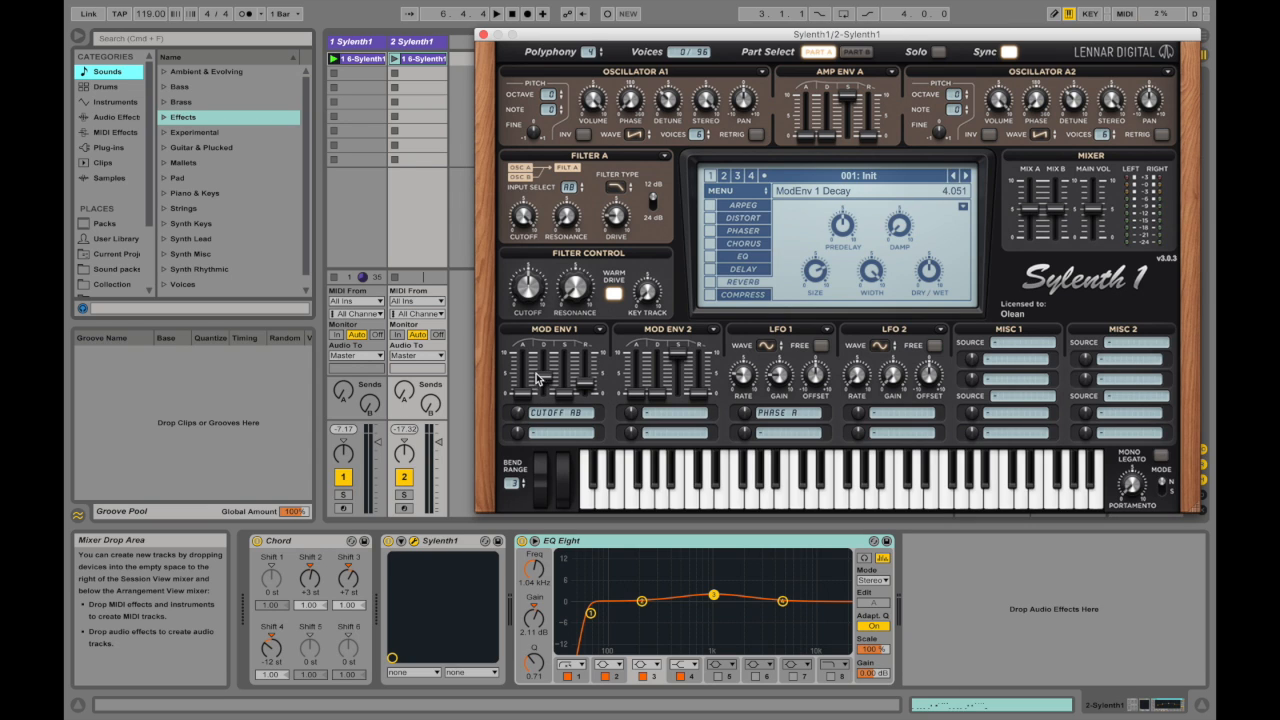
{"action": "left_click_drag", "start_coordinate": [521, 219], "coordinate": [533, 336]}
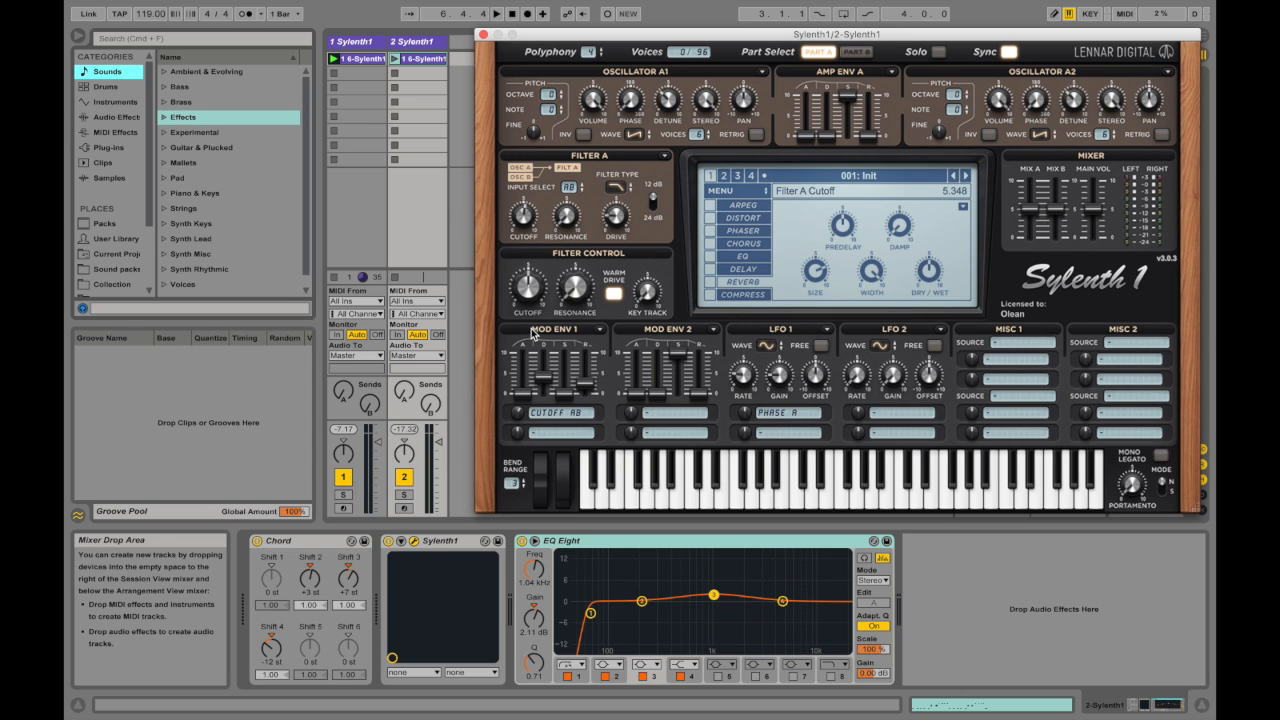
Step: Arm track 2 for recording and lower its volume slightly
{"action": "left_click", "coordinate": [426, 47]}
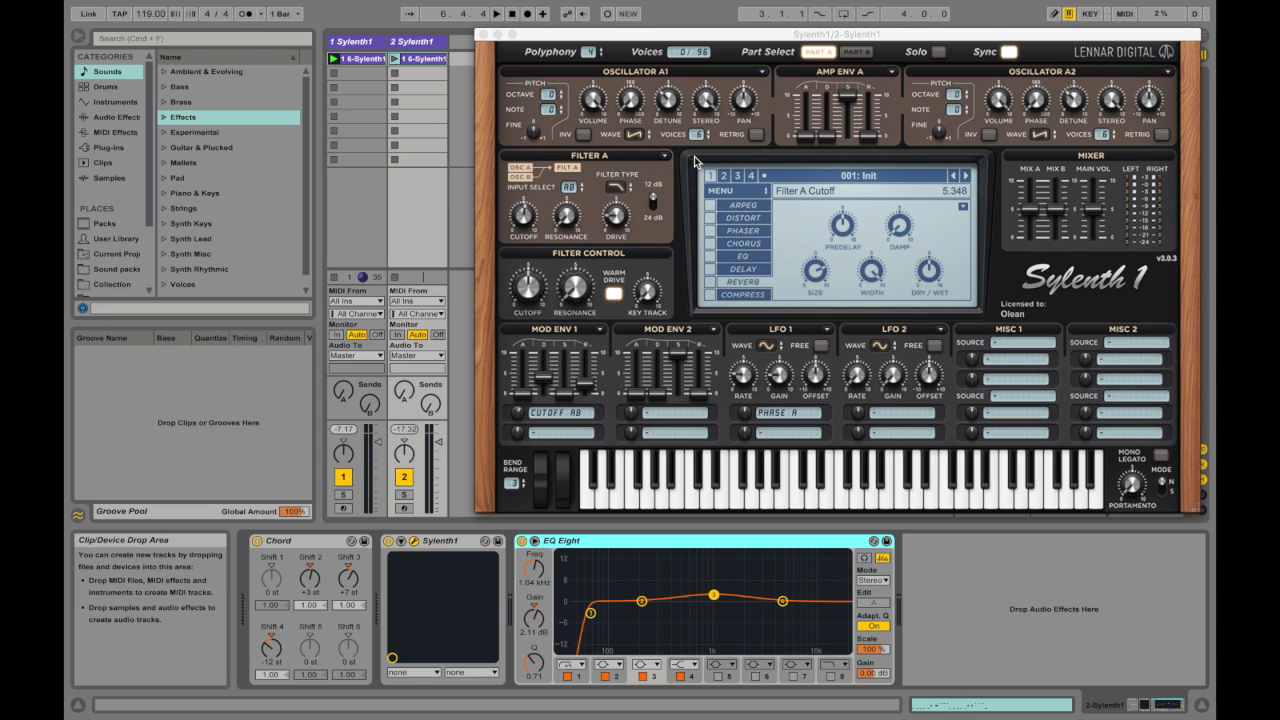
{"action": "left_click", "coordinate": [405, 509]}
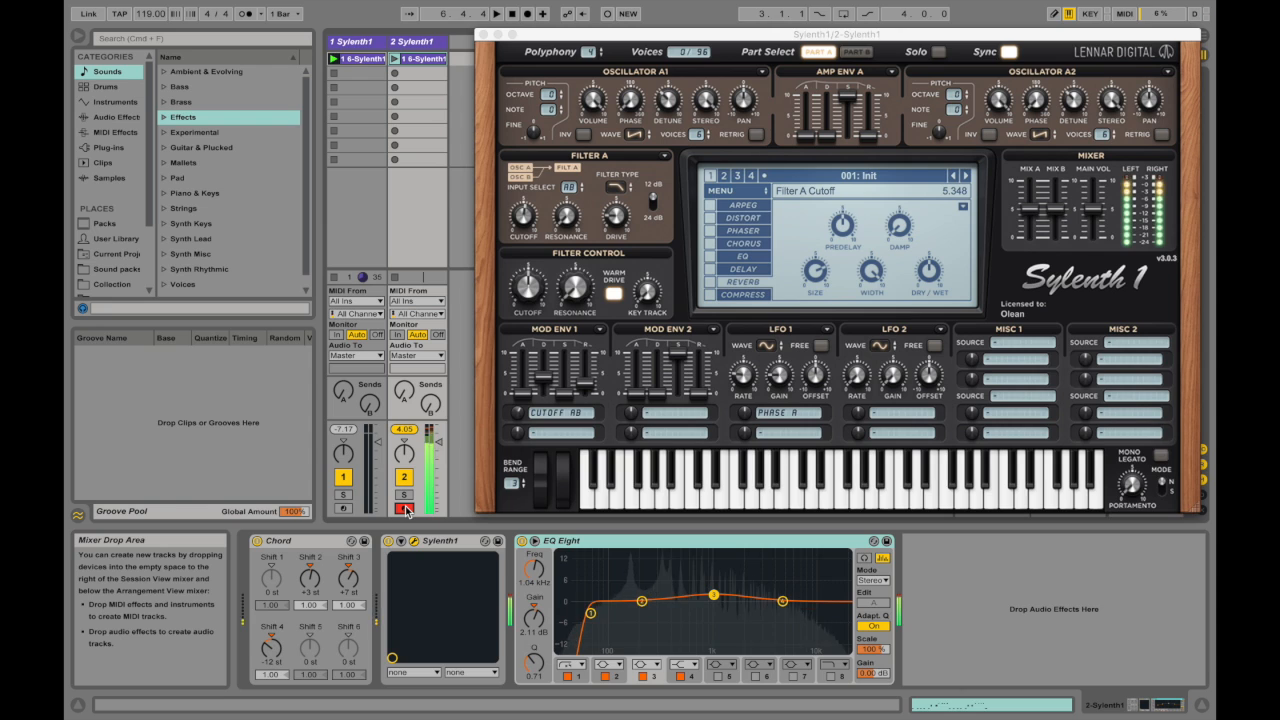
{"action": "left_click_drag", "start_coordinate": [438, 441], "coordinate": [438, 449]}
Step: Close both Sylenth1 plug-in windows, reopen the one on track 2 and place it clear of the track mixers
{"action": "left_click_drag", "start_coordinate": [617, 38], "coordinate": [420, 50]}
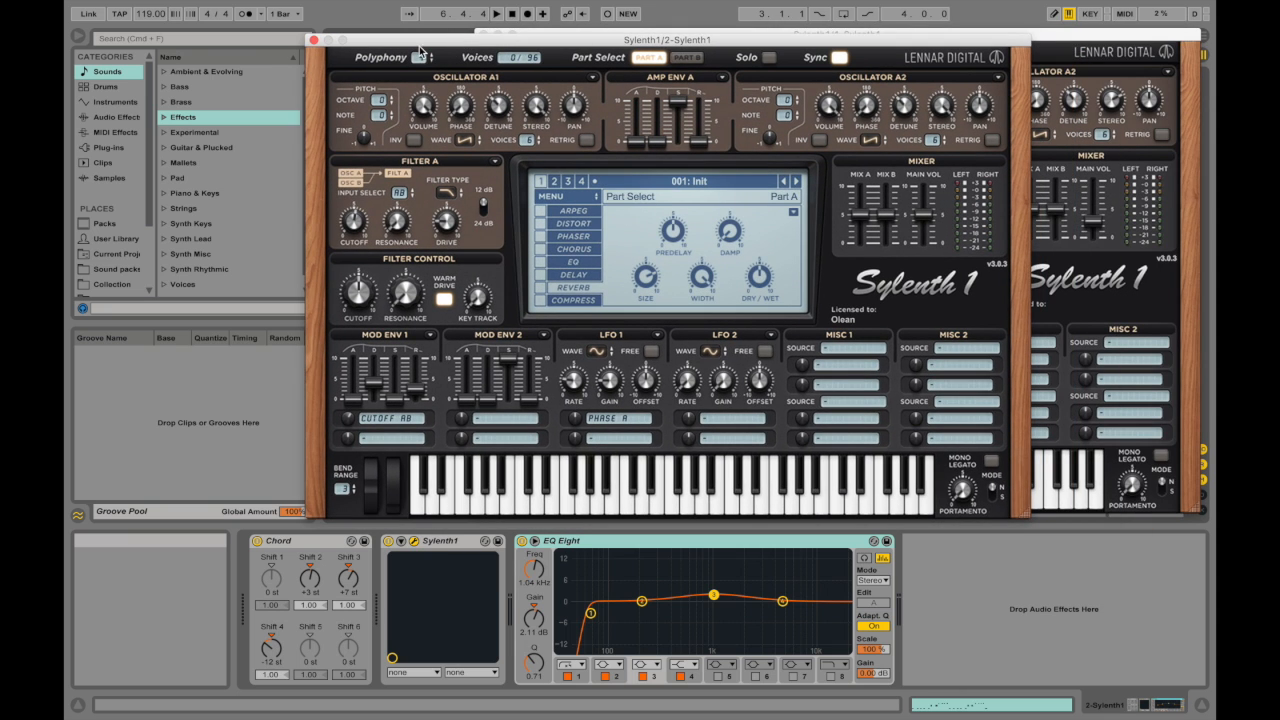
{"action": "left_click", "coordinate": [313, 40]}
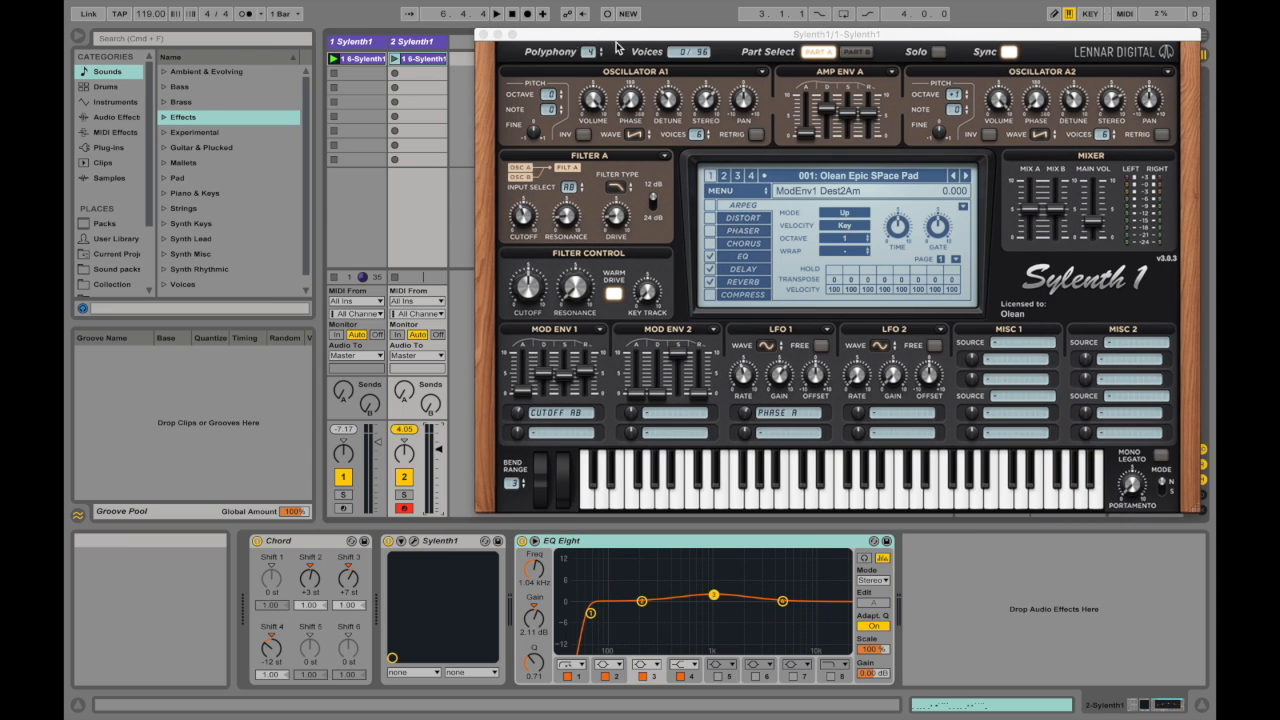
{"action": "left_click", "coordinate": [482, 39]}
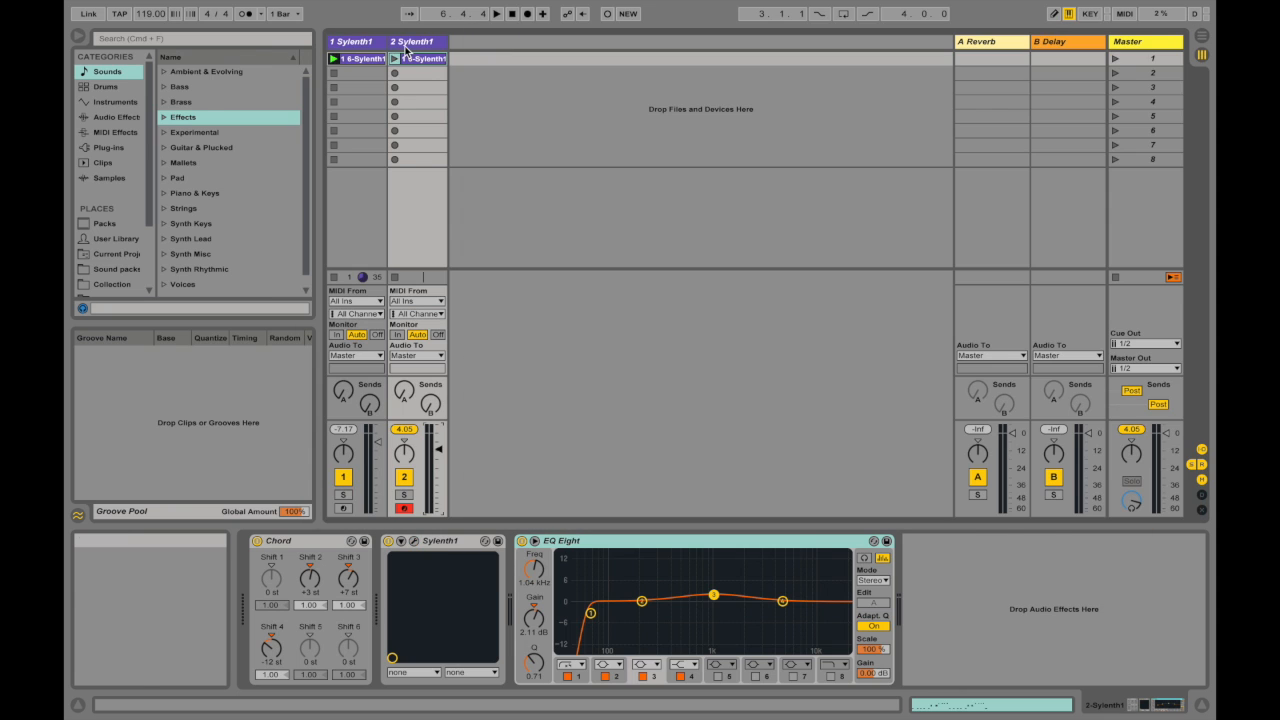
{"action": "left_click", "coordinate": [412, 540]}
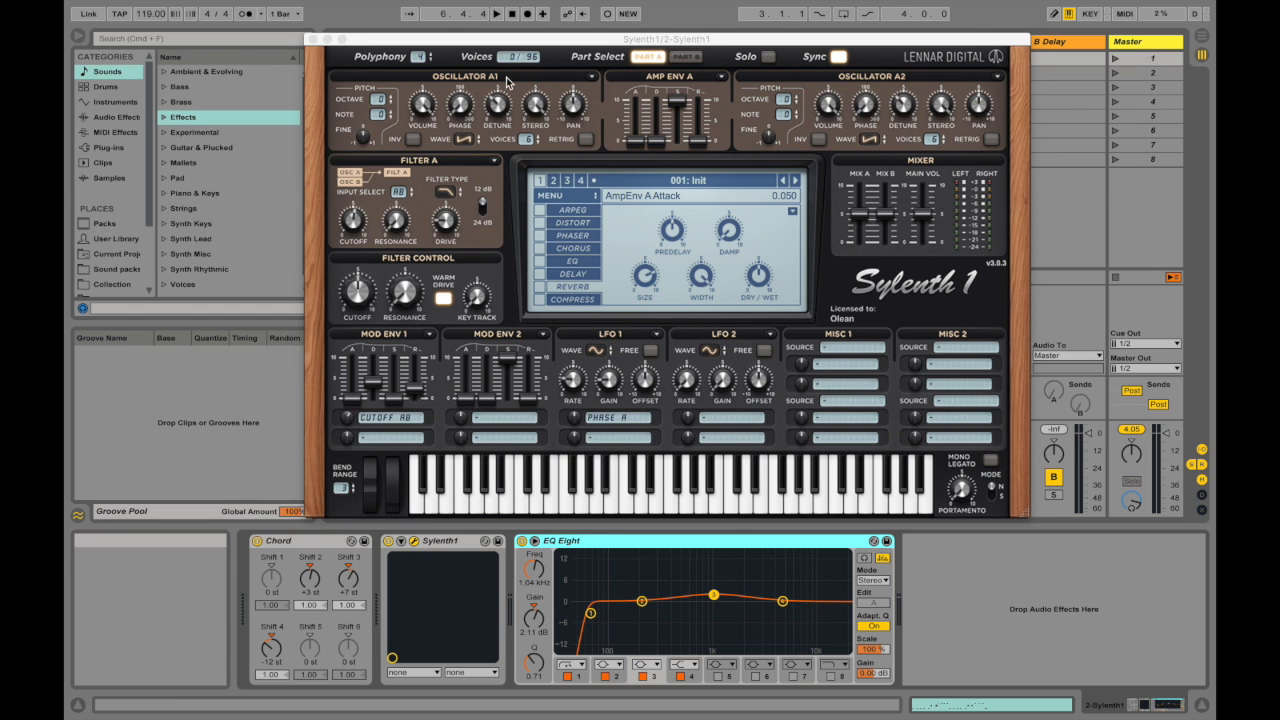
{"action": "left_click_drag", "start_coordinate": [470, 46], "coordinate": [650, 56]}
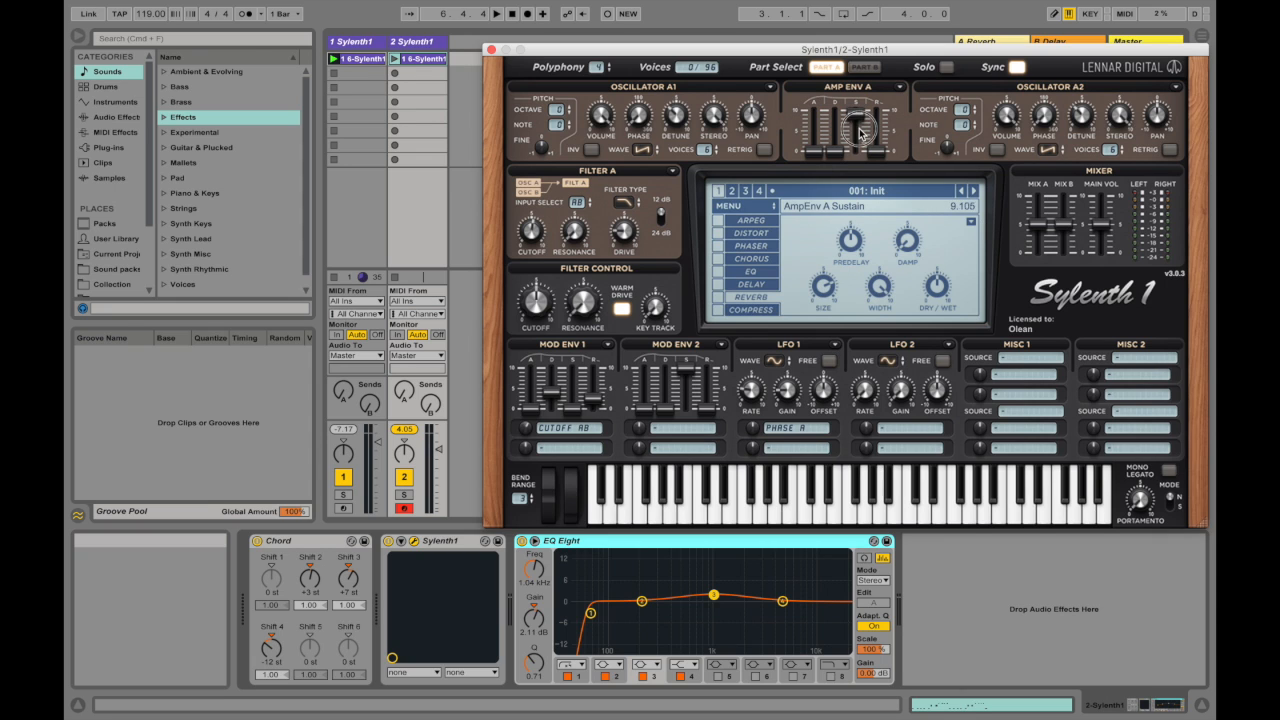
Step: Set Amp Env A's decay to about 3.05 and release to about 2.19 with minimum sustain, and lower the computer keyboard's octave
{"action": "left_click_drag", "start_coordinate": [865, 160], "coordinate": [872, 193]}
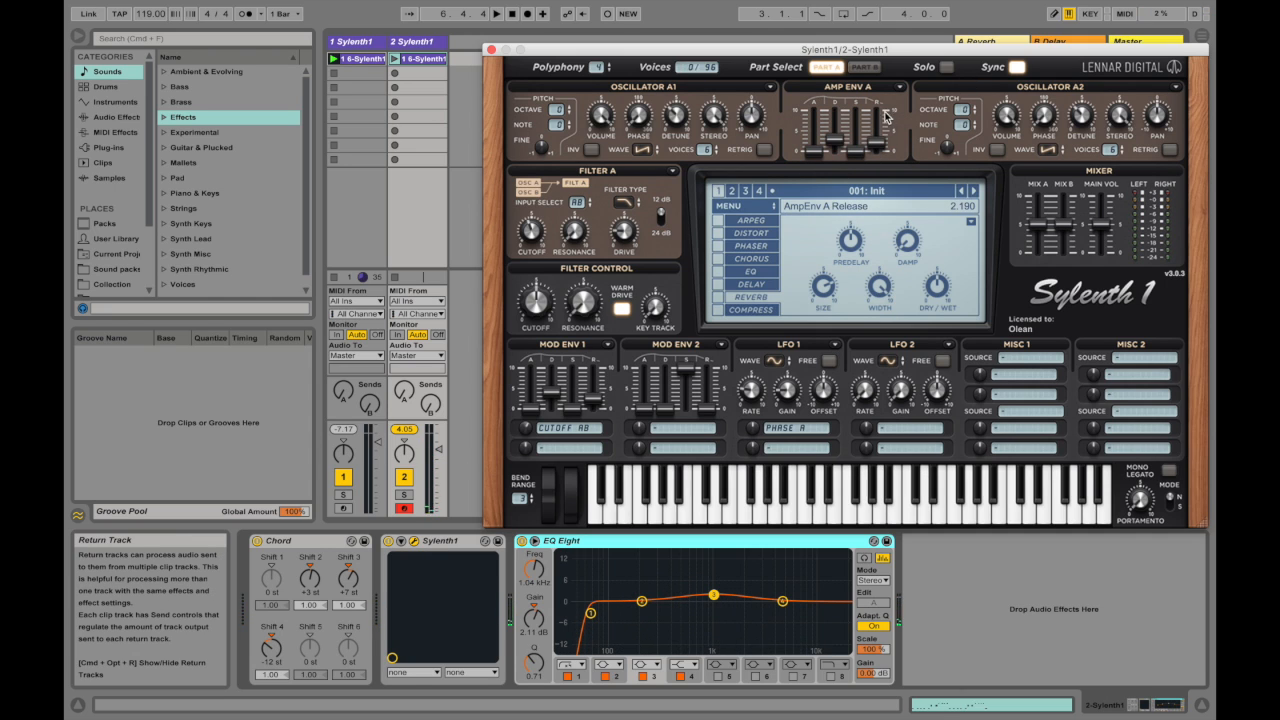
{"action": "key", "text": "a"}
{"action": "key", "text": "a"}
{"action": "key", "text": "z"}
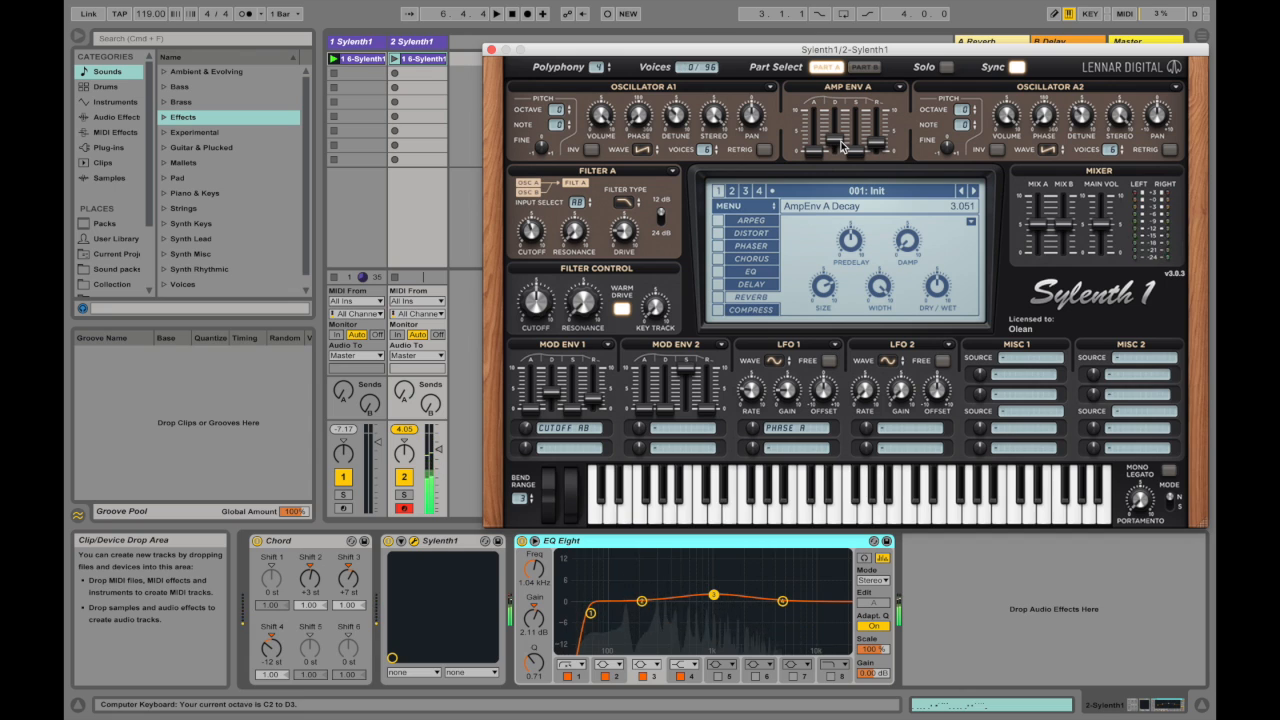
Step: Play several notes on the computer keyboard to audition Amp Env A's decay
{"action": "key", "text": "d"}
{"action": "key", "text": "f"}
{"action": "key", "text": "f"}
{"action": "key", "text": "h"}
{"action": "key", "text": "d"}
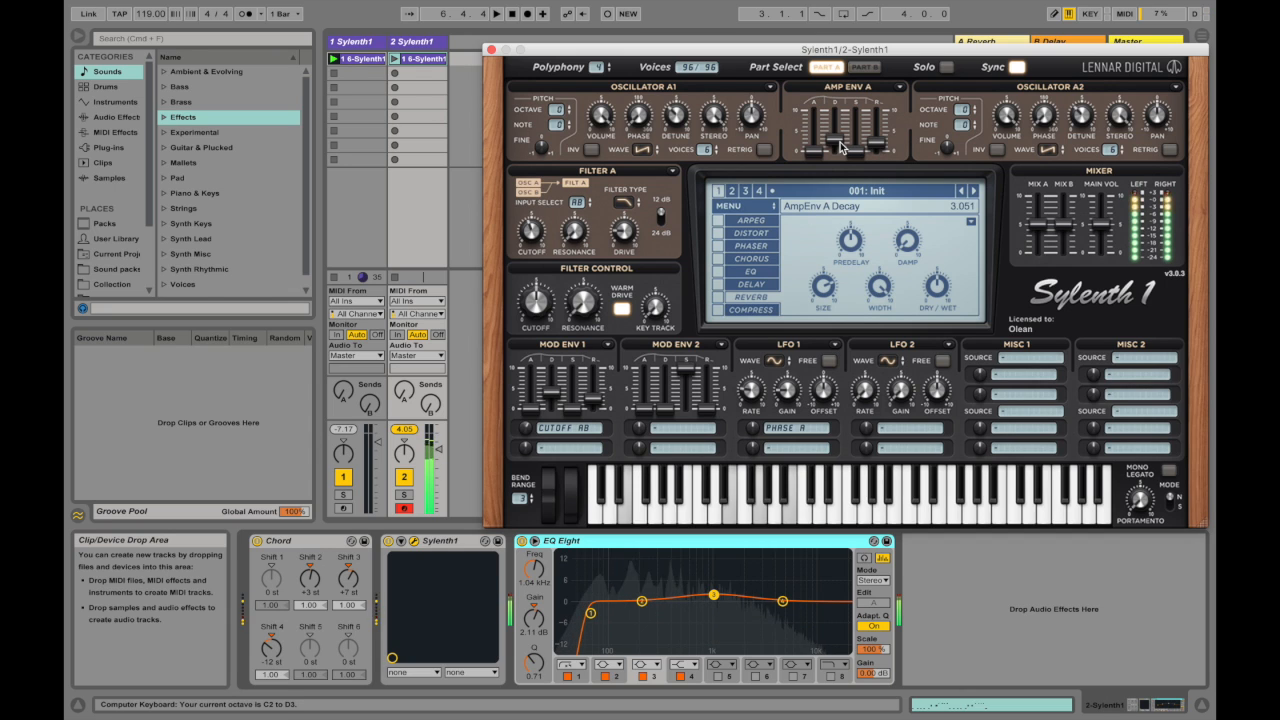
{"action": "key", "text": "f"}
{"action": "key", "text": "g"}
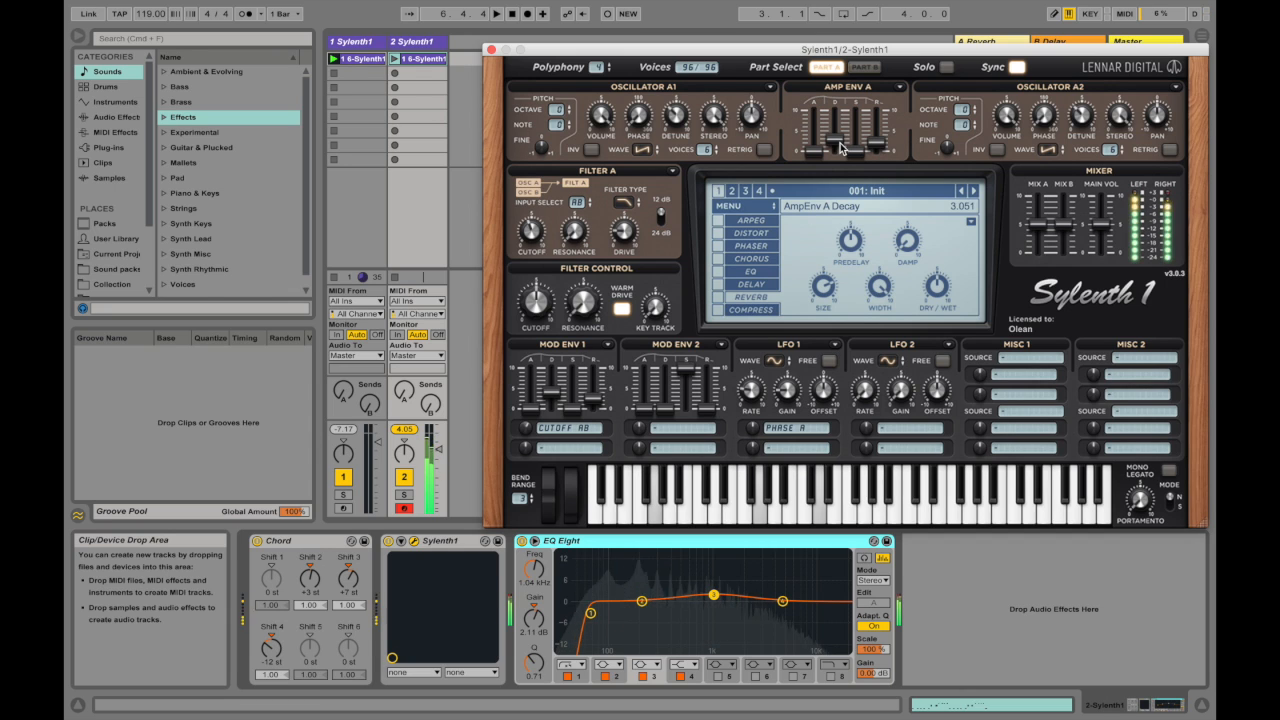
{"action": "key", "text": "h"}
{"action": "key", "text": "d"}
{"action": "key", "text": "f"}
{"action": "key", "text": "g"}
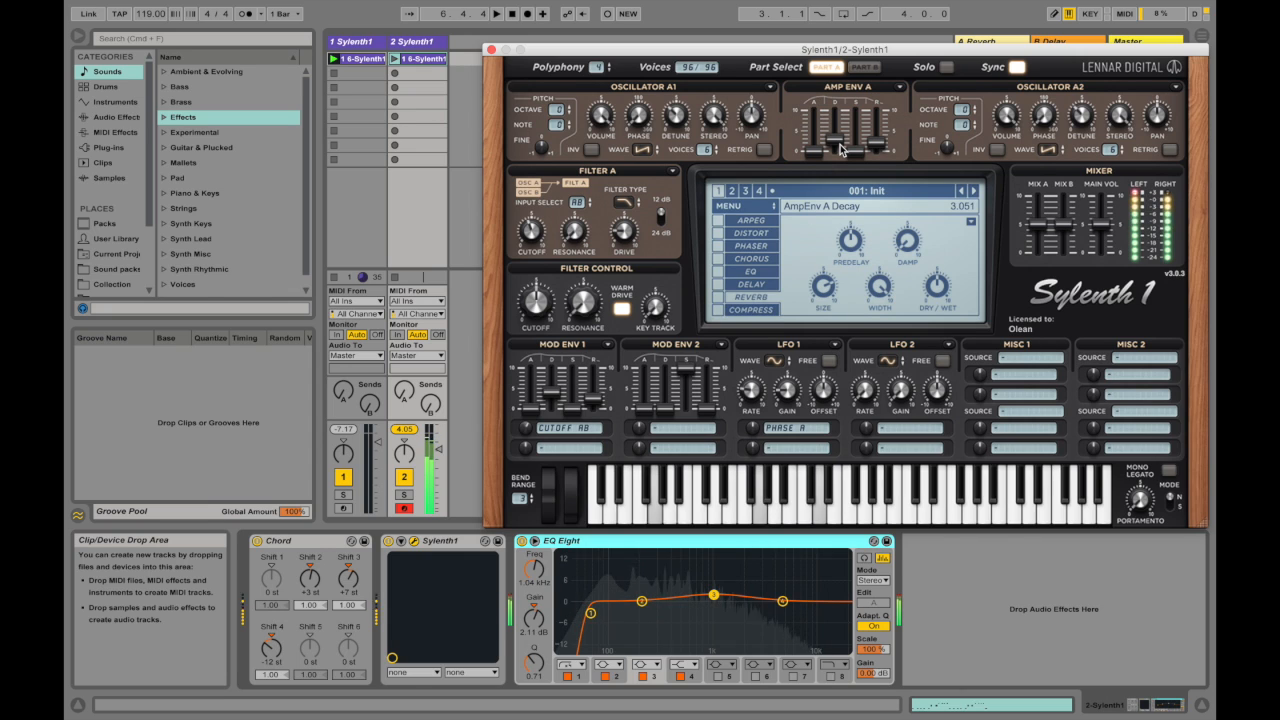
{"action": "key", "text": "h"}
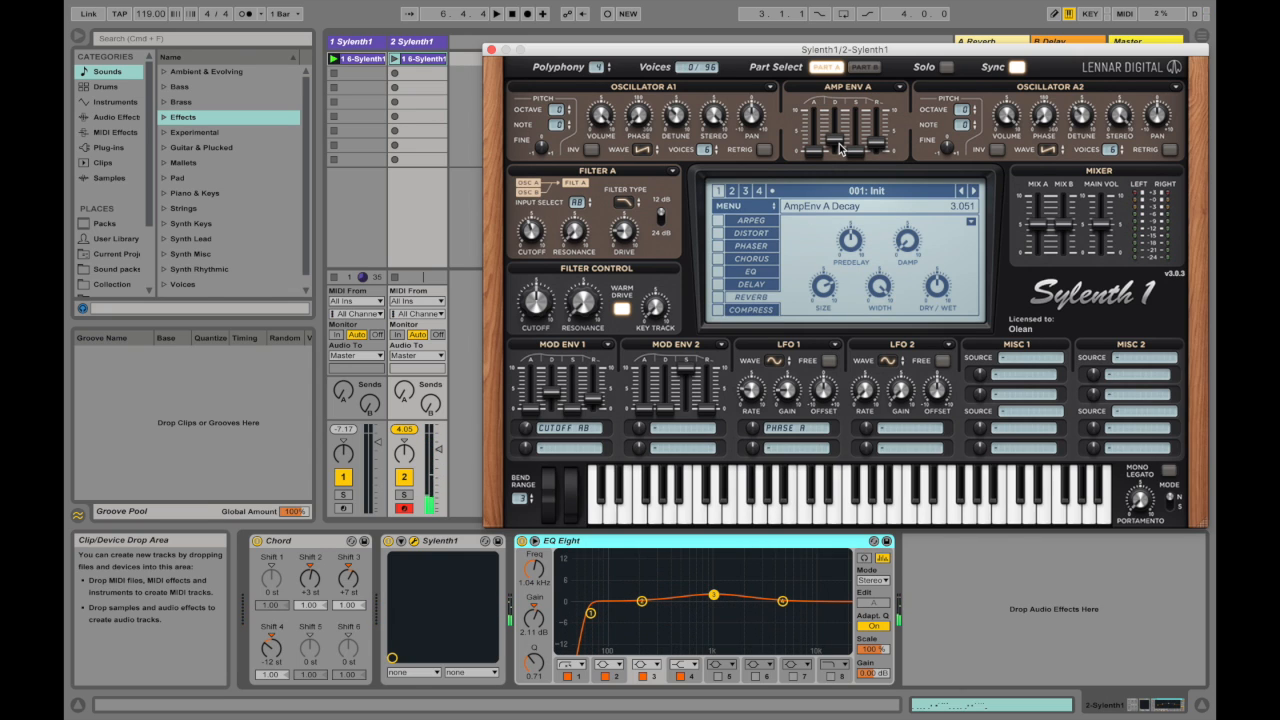
{"action": "key", "text": "z"}
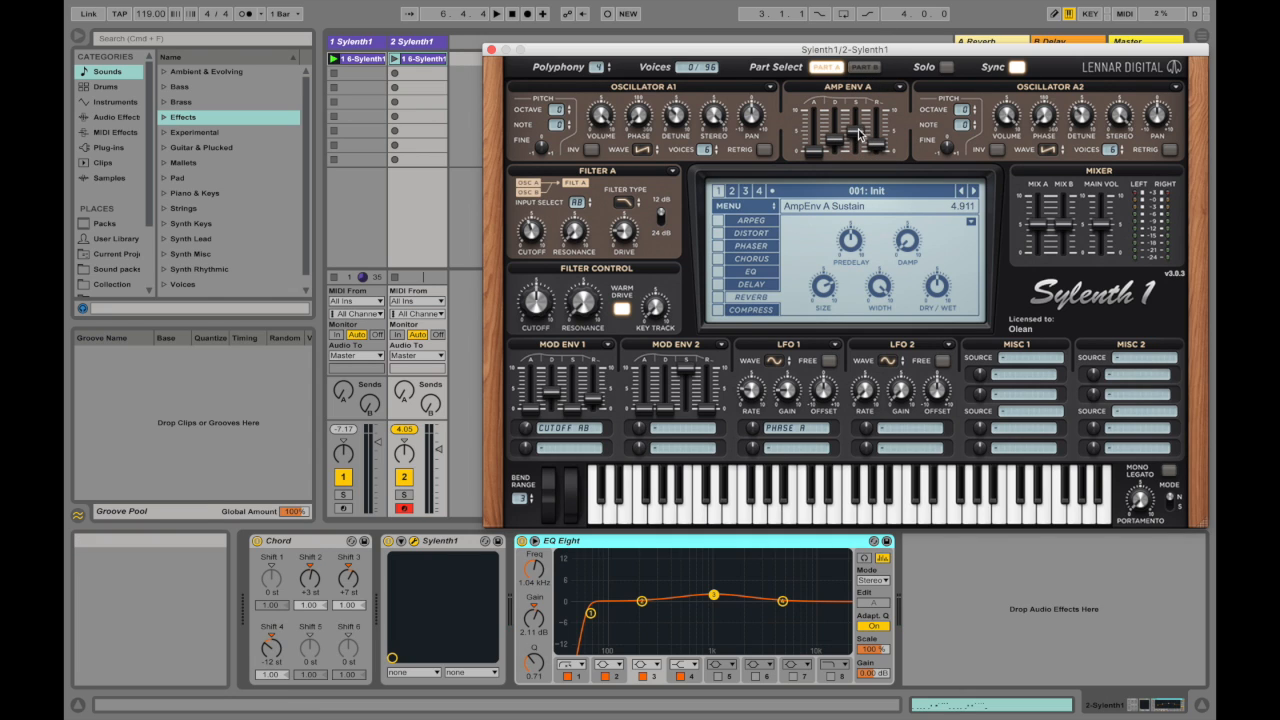
Step: Set Amp Env A's sustain to about 4.74 and release to about 5.15 with a longer decay, and audition the sound
{"action": "left_click_drag", "start_coordinate": [858, 135], "coordinate": [863, 120]}
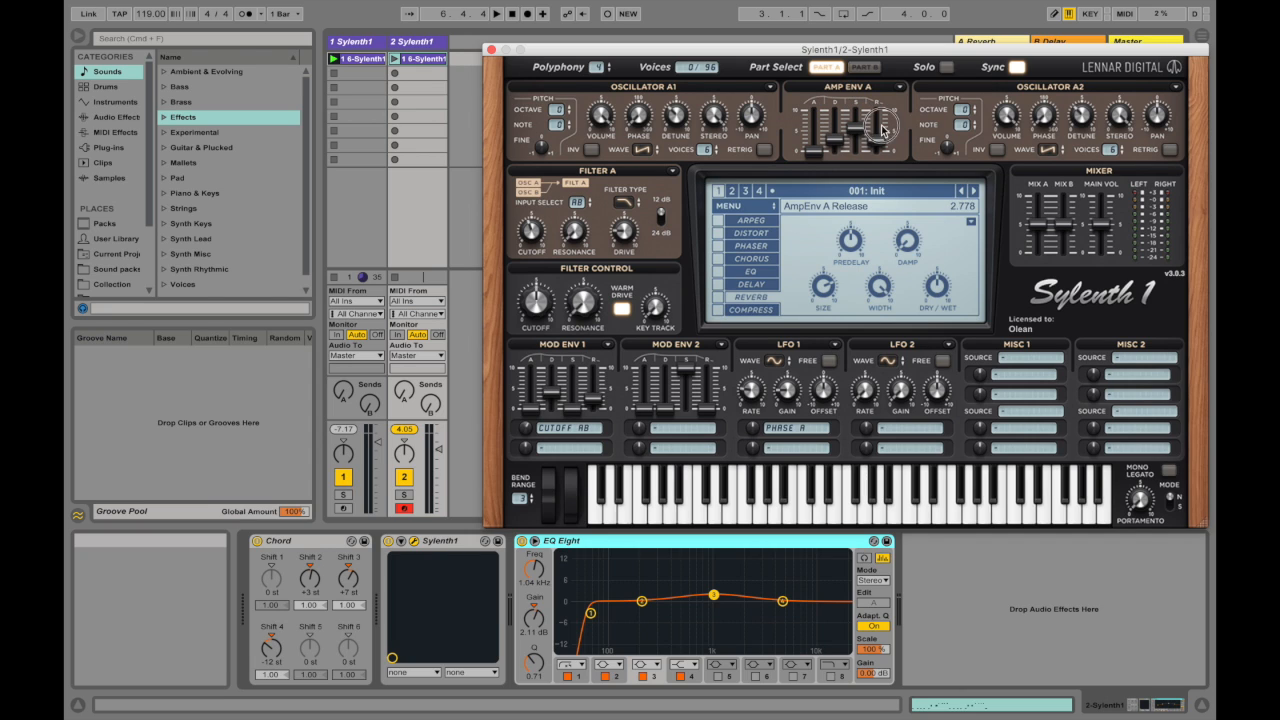
{"action": "left_click_drag", "start_coordinate": [834, 139], "coordinate": [825, 163]}
{"action": "mouse_move", "coordinate": [850, 126]}
{"action": "left_mouse_down"}
{"action": "mouse_move", "coordinate": [853, 111]}
{"action": "mouse_move", "coordinate": [862, 138]}
{"action": "mouse_move", "coordinate": [857, 128]}
{"action": "left_mouse_up"}
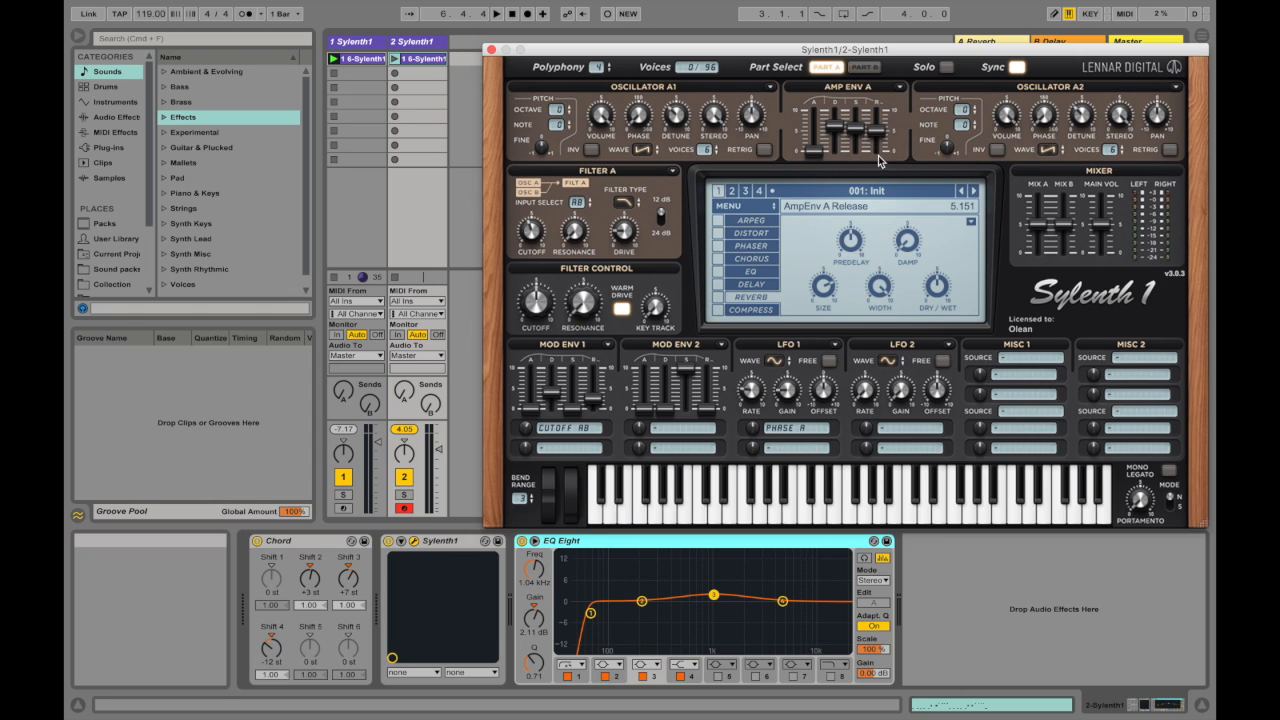
{"action": "left_click_drag", "start_coordinate": [834, 128], "coordinate": [857, 45]}
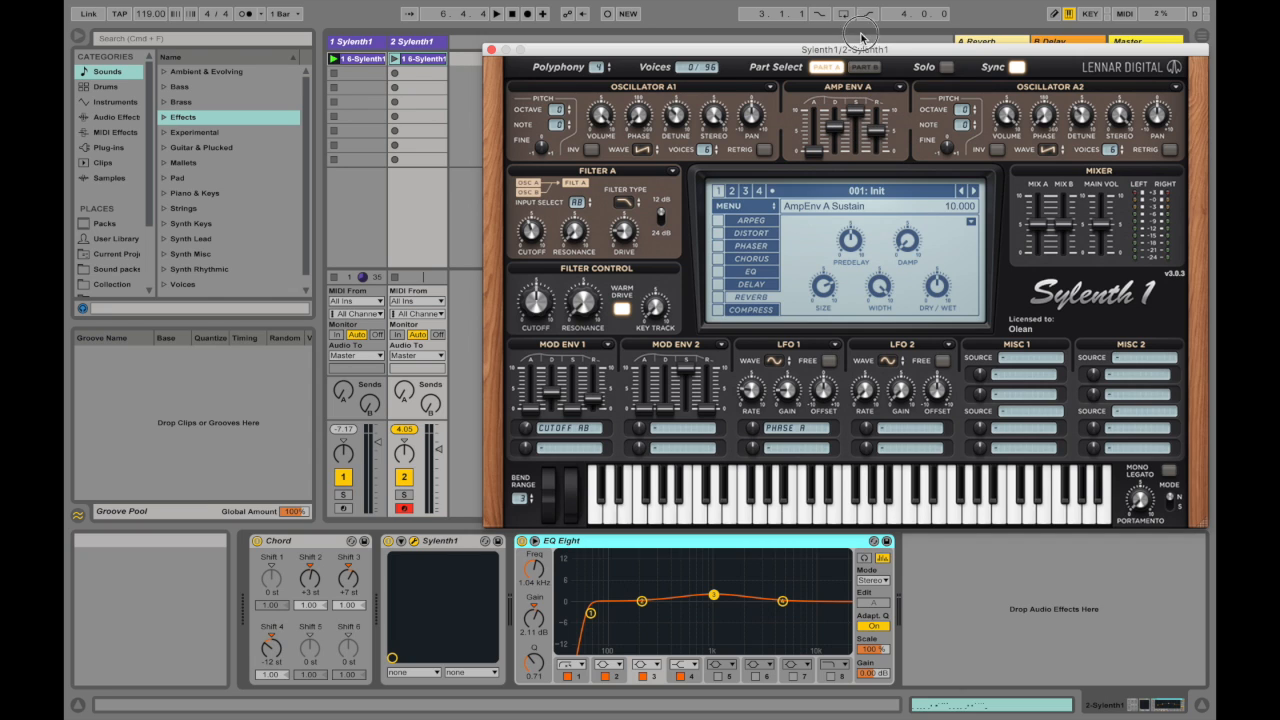
{"action": "left_click", "coordinate": [856, 115]}
{"action": "mouse_move", "coordinate": [857, 113]}
{"action": "left_mouse_down"}
{"action": "mouse_move", "coordinate": [852, 200]}
{"action": "mouse_move", "coordinate": [860, 138]}
{"action": "mouse_move", "coordinate": [833, 107]}
{"action": "mouse_move", "coordinate": [833, 118]}
{"action": "left_mouse_up"}
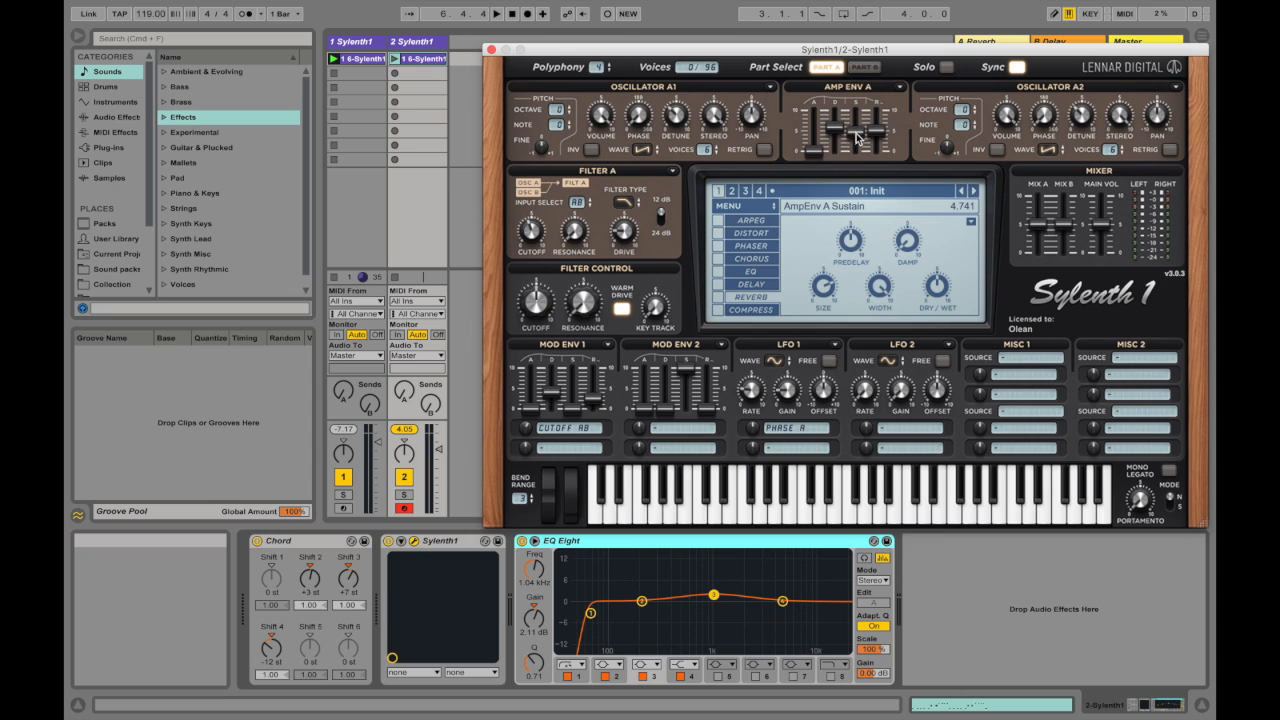
{"action": "key", "text": "d"}
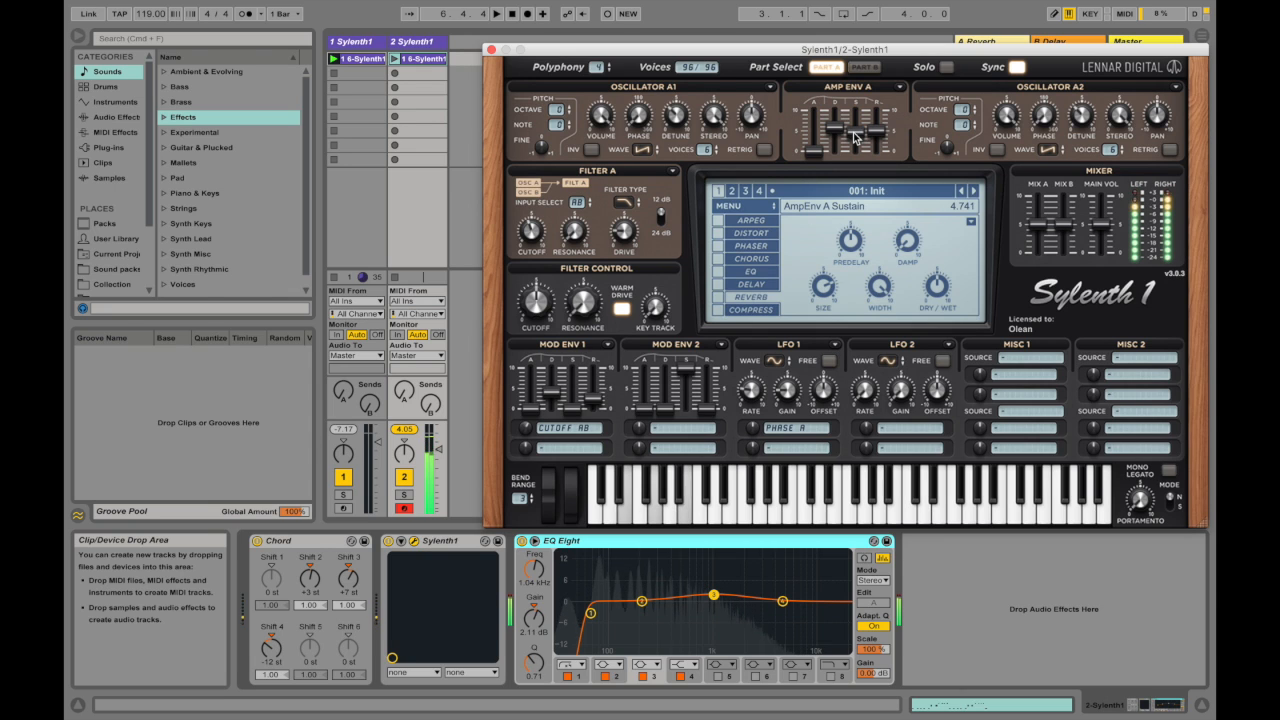
{"action": "key", "text": "x"}
{"action": "key", "text": "f"}
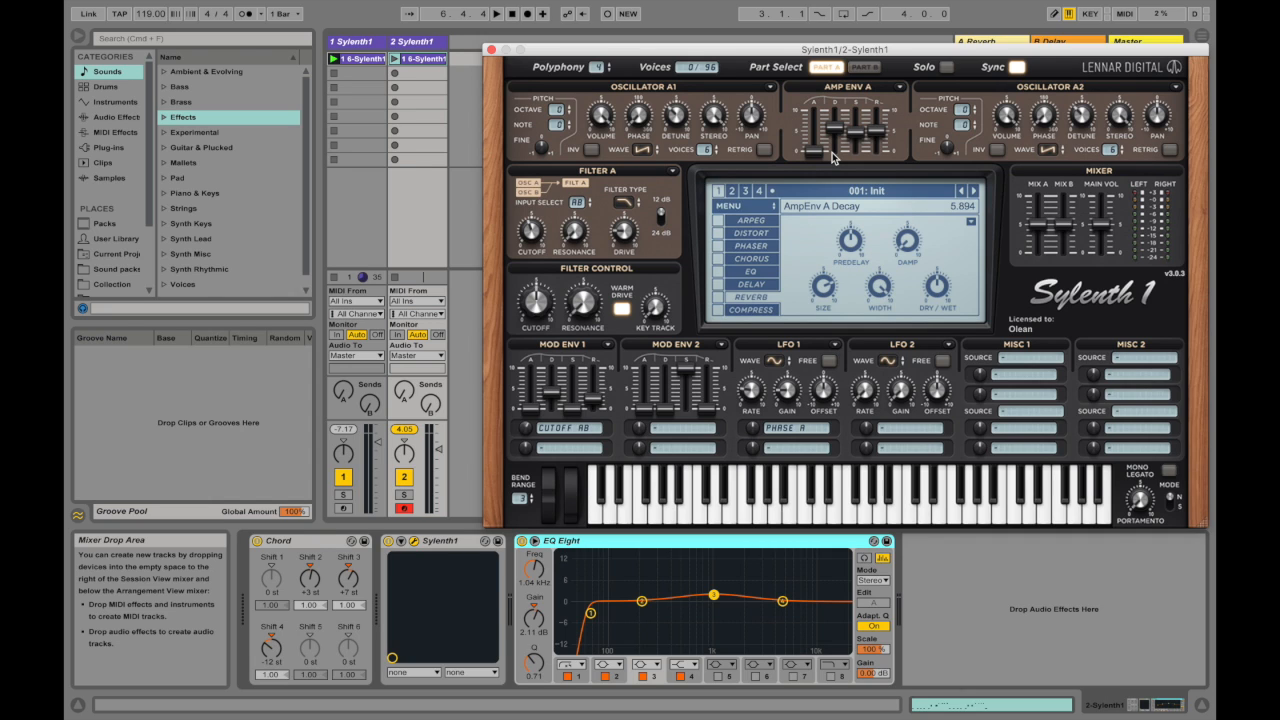
Step: Copy Amp Env A's settings and paste them into Mod Env 1
{"action": "left_click", "coordinate": [902, 90]}
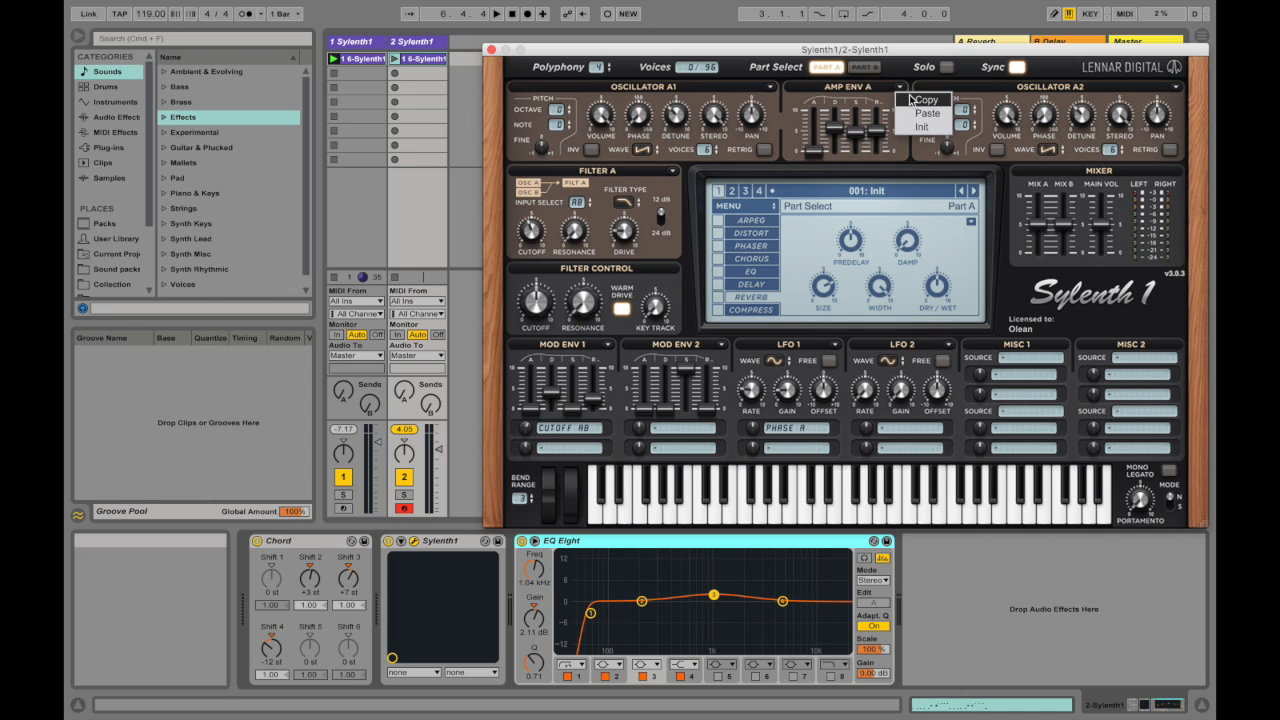
{"action": "left_click", "coordinate": [913, 99]}
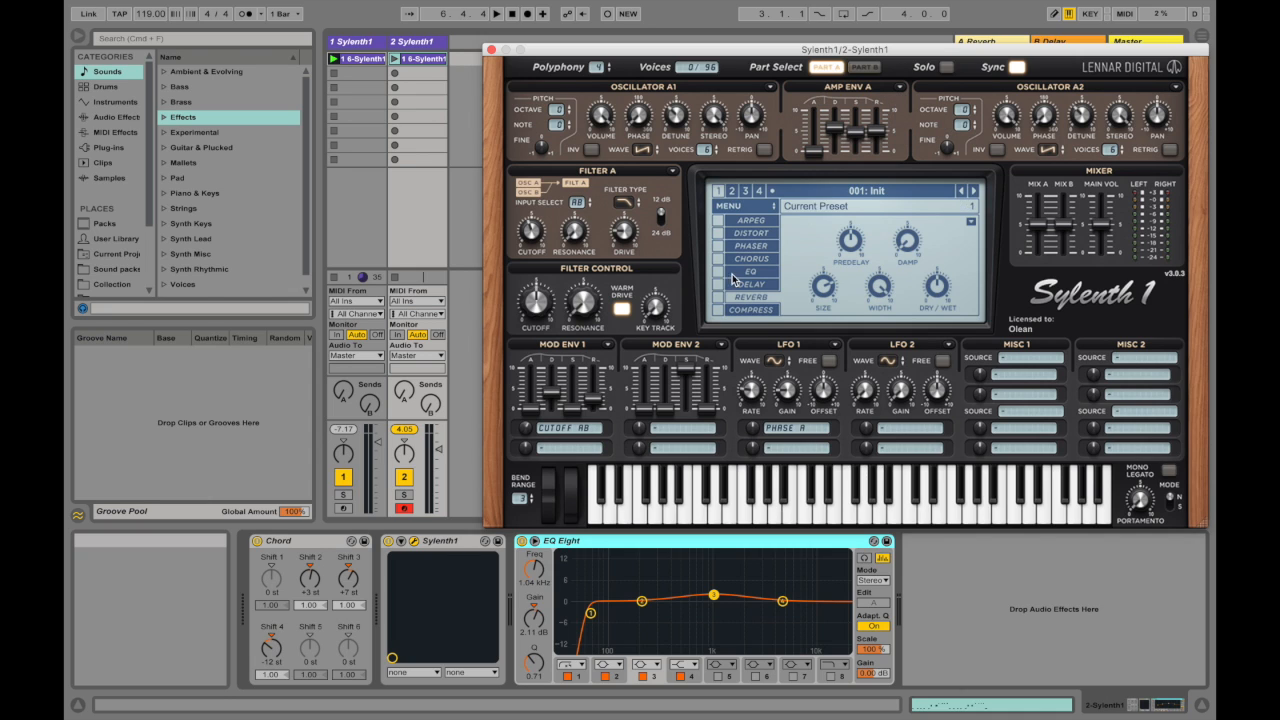
{"action": "left_click", "coordinate": [610, 346]}
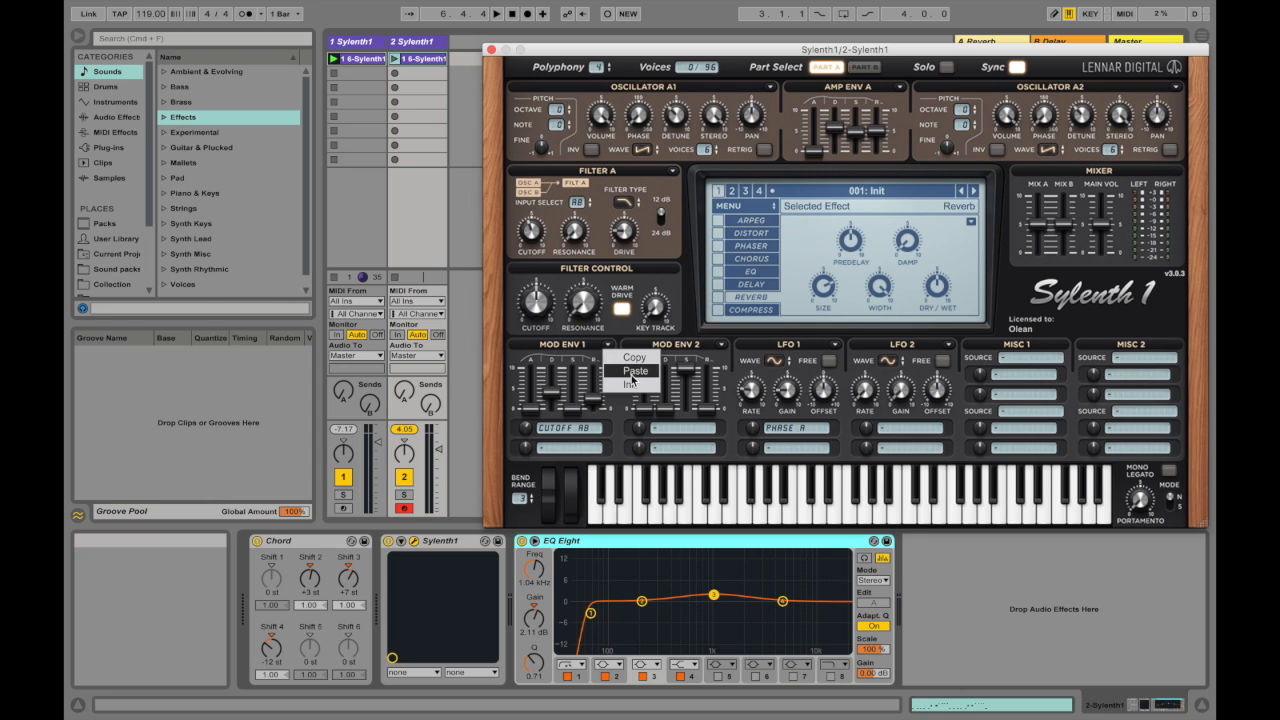
{"action": "left_click", "coordinate": [631, 371]}
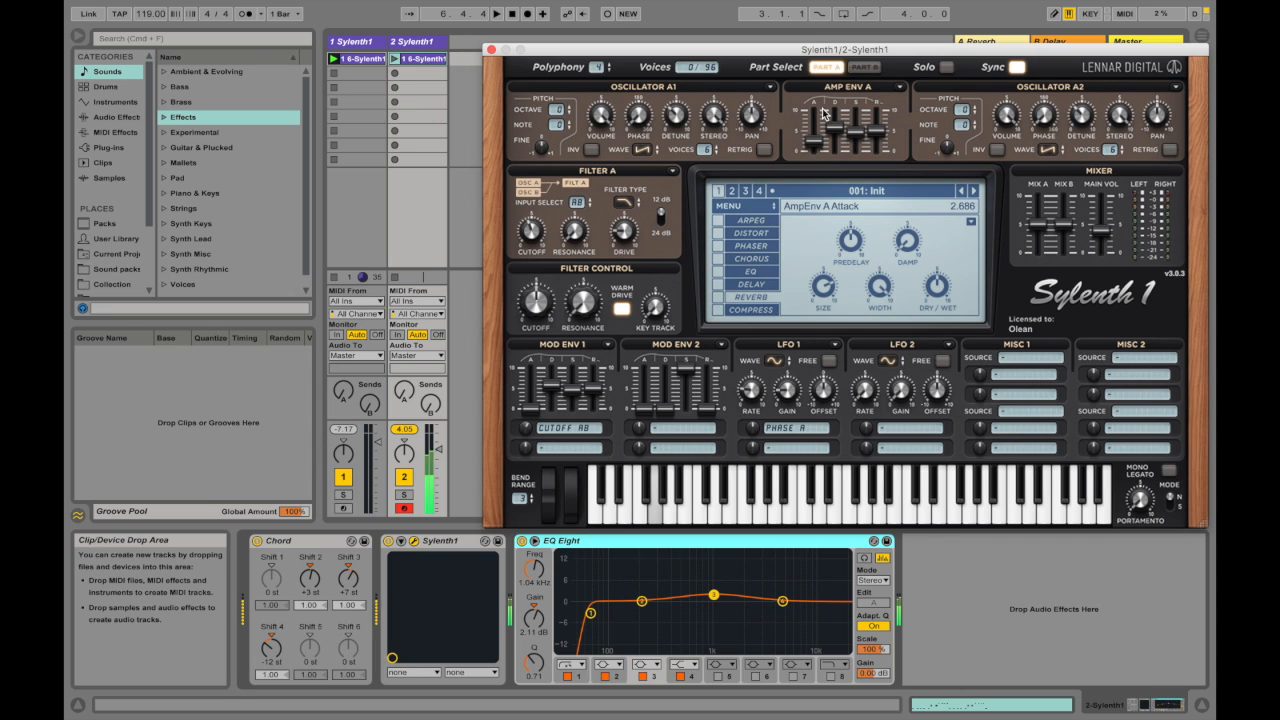
Step: Set Amp Env A's attack to about 1.35 and lower the mixer's main volume
{"action": "left_click_drag", "start_coordinate": [814, 141], "coordinate": [814, 167]}
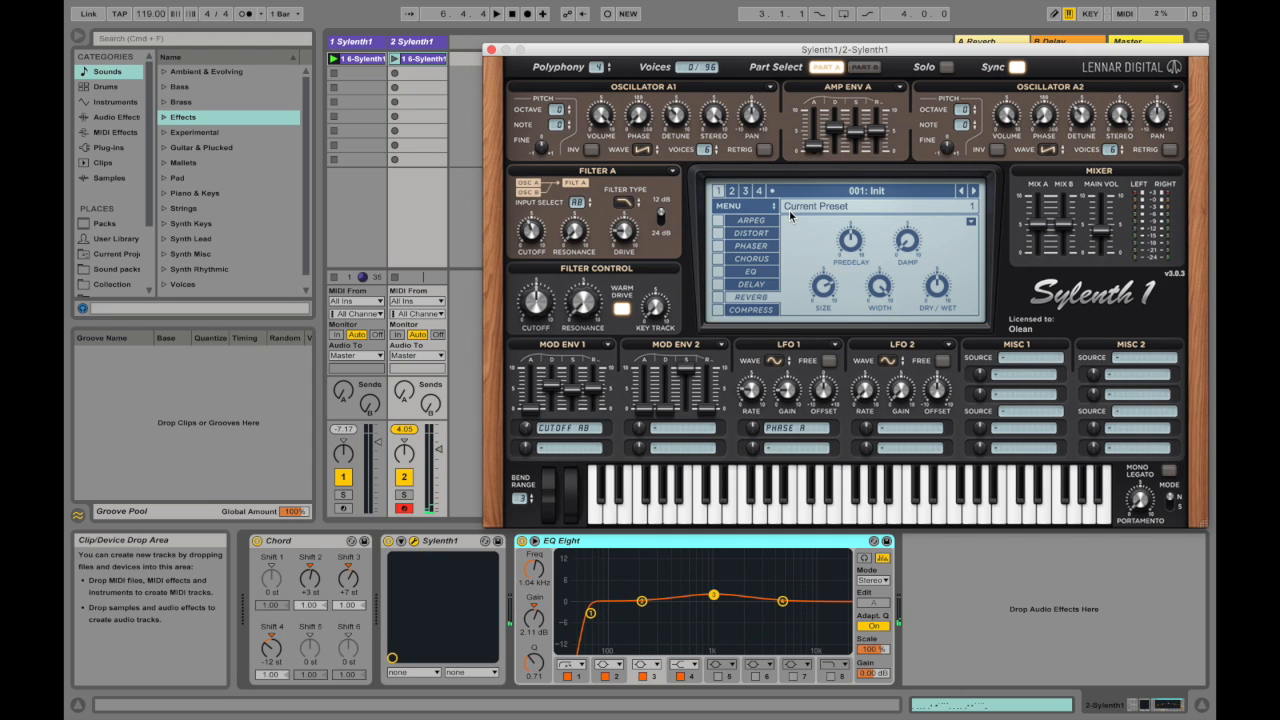
{"action": "mouse_move", "coordinate": [806, 158]}
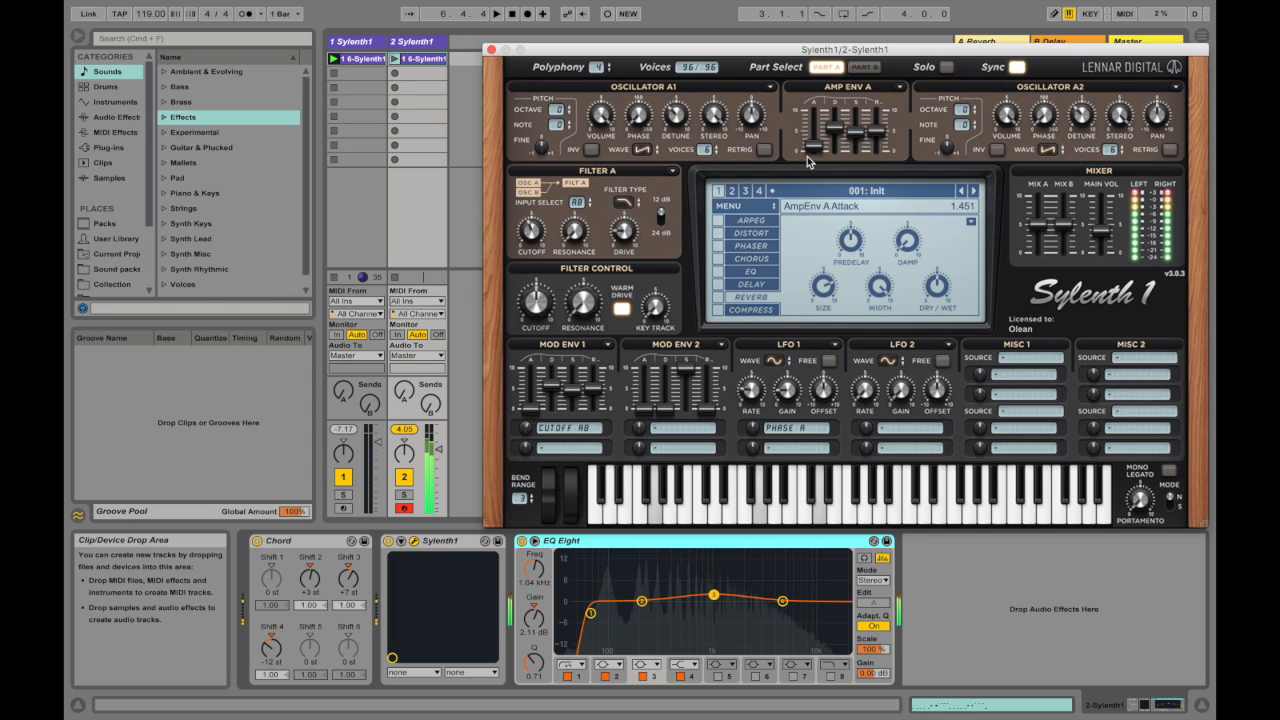
{"action": "left_click_drag", "start_coordinate": [817, 143], "coordinate": [819, 150]}
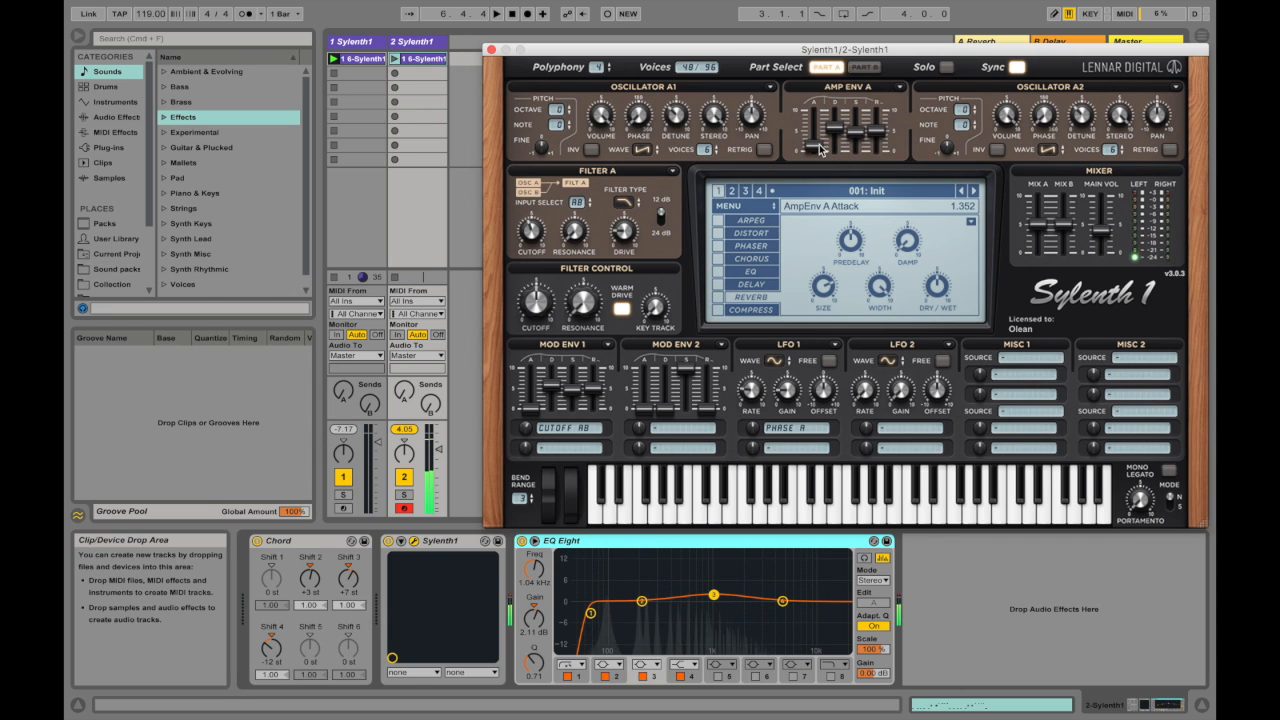
{"action": "left_click_drag", "start_coordinate": [1102, 237], "coordinate": [1102, 247]}
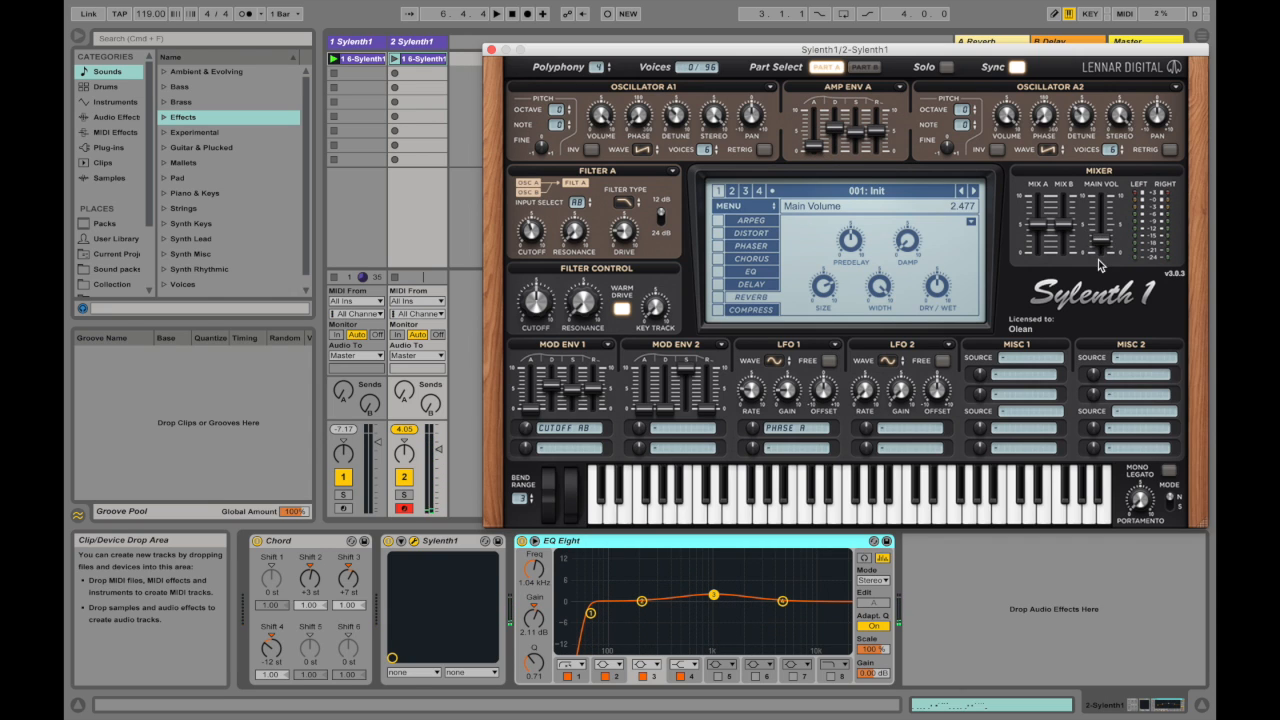
Step: Copy the updated Amp Env A, including its new attack, onto Mod Env 1
{"action": "left_click", "coordinate": [899, 87]}
{"action": "left_click", "coordinate": [913, 97]}
{"action": "left_click", "coordinate": [607, 344]}
{"action": "left_click", "coordinate": [624, 379]}
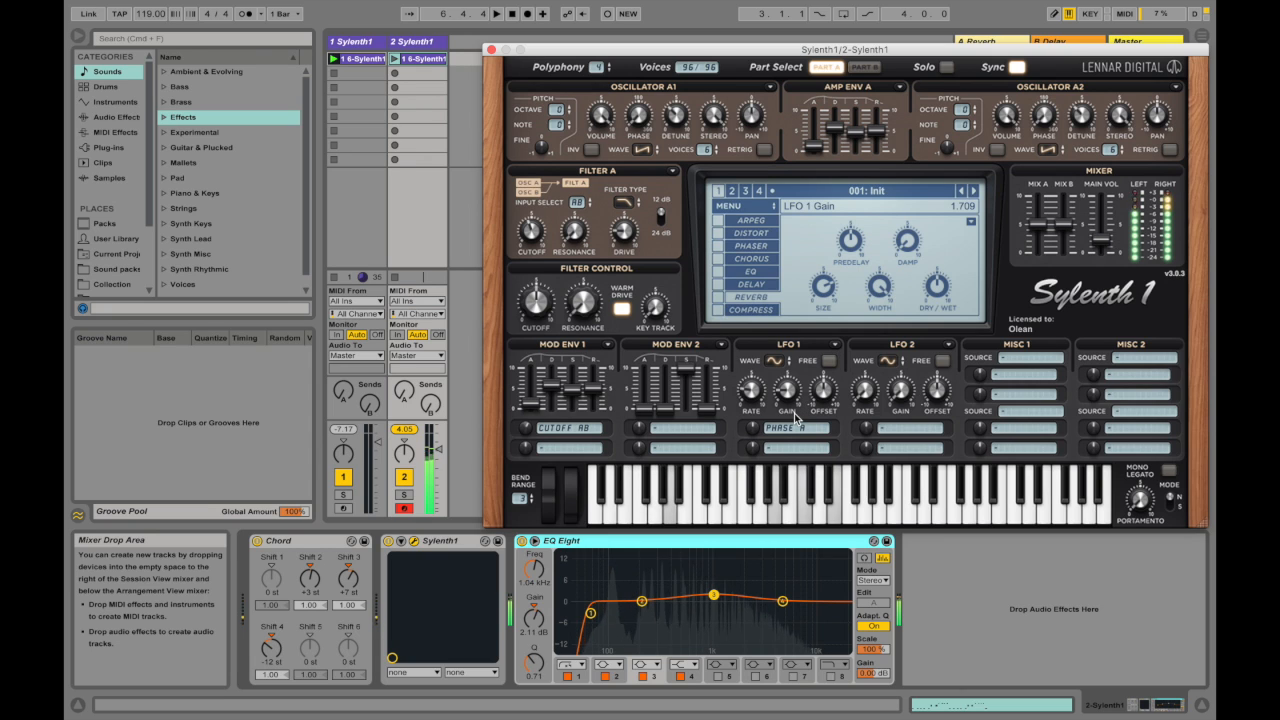
Step: Set LFO 1's modulation amount on Phase A to about 2.57, and adjust LFO 1's gain and rate while auditioning the pad
{"action": "left_click_drag", "start_coordinate": [756, 432], "coordinate": [758, 400]}
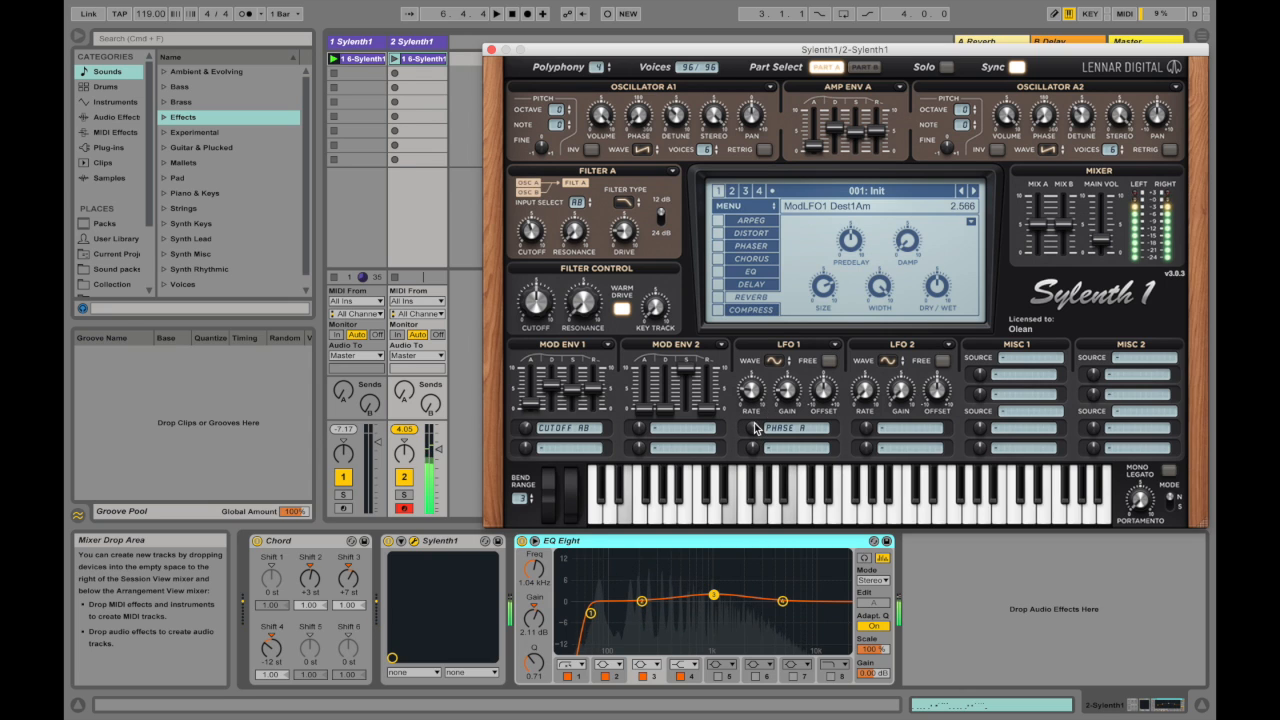
{"action": "left_click_drag", "start_coordinate": [801, 274], "coordinate": [800, 267]}
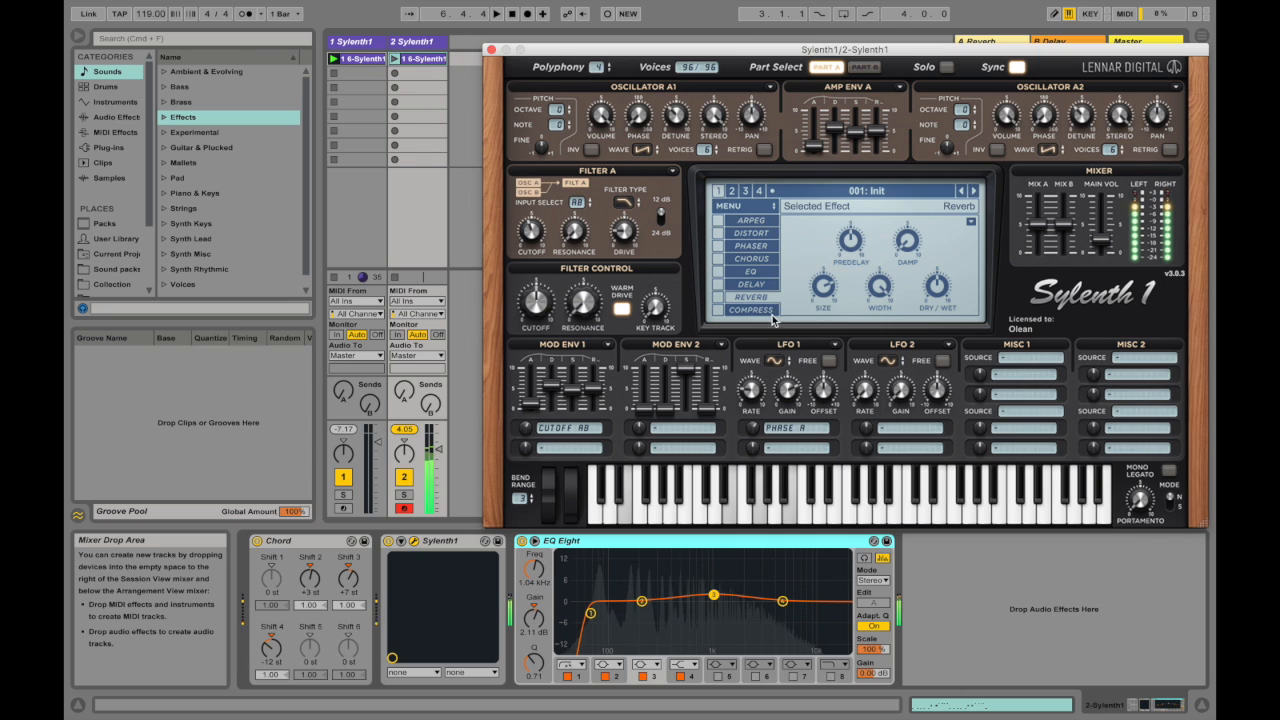
{"action": "left_click_drag", "start_coordinate": [788, 395], "coordinate": [730, 298]}
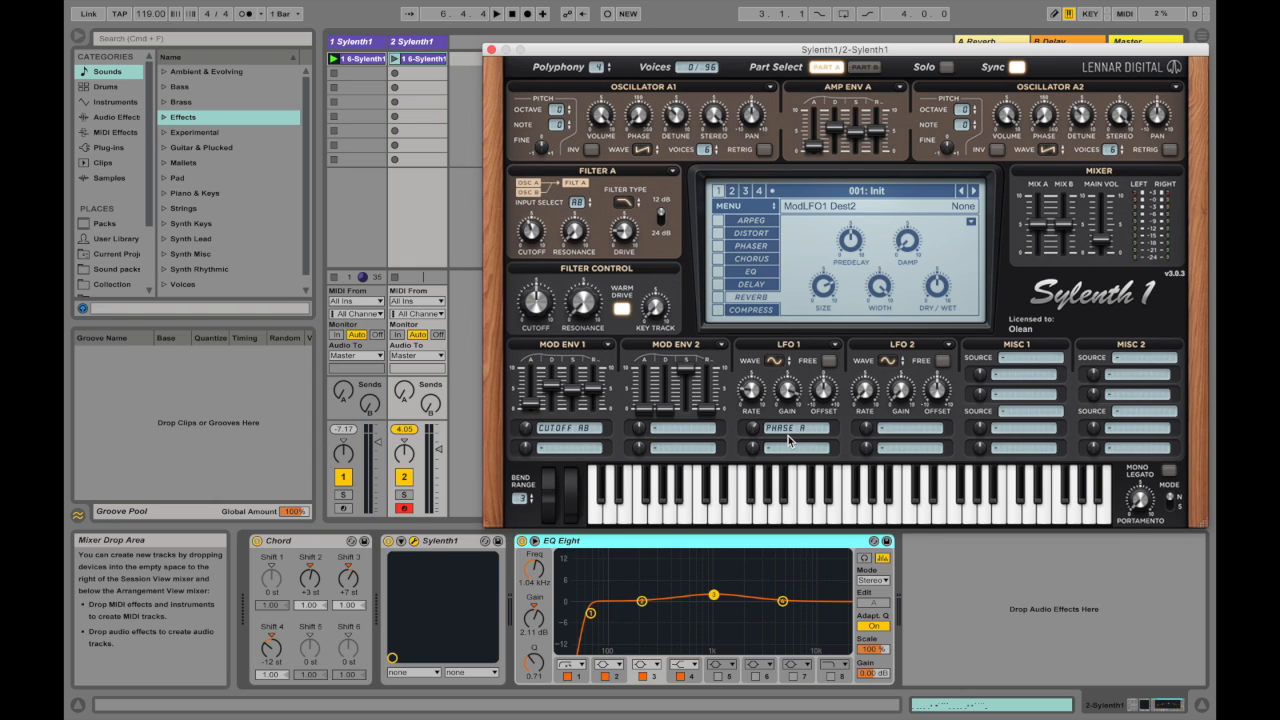
{"action": "mouse_move", "coordinate": [788, 404]}
{"action": "left_click_drag", "start_coordinate": [788, 404], "coordinate": [757, 337]}
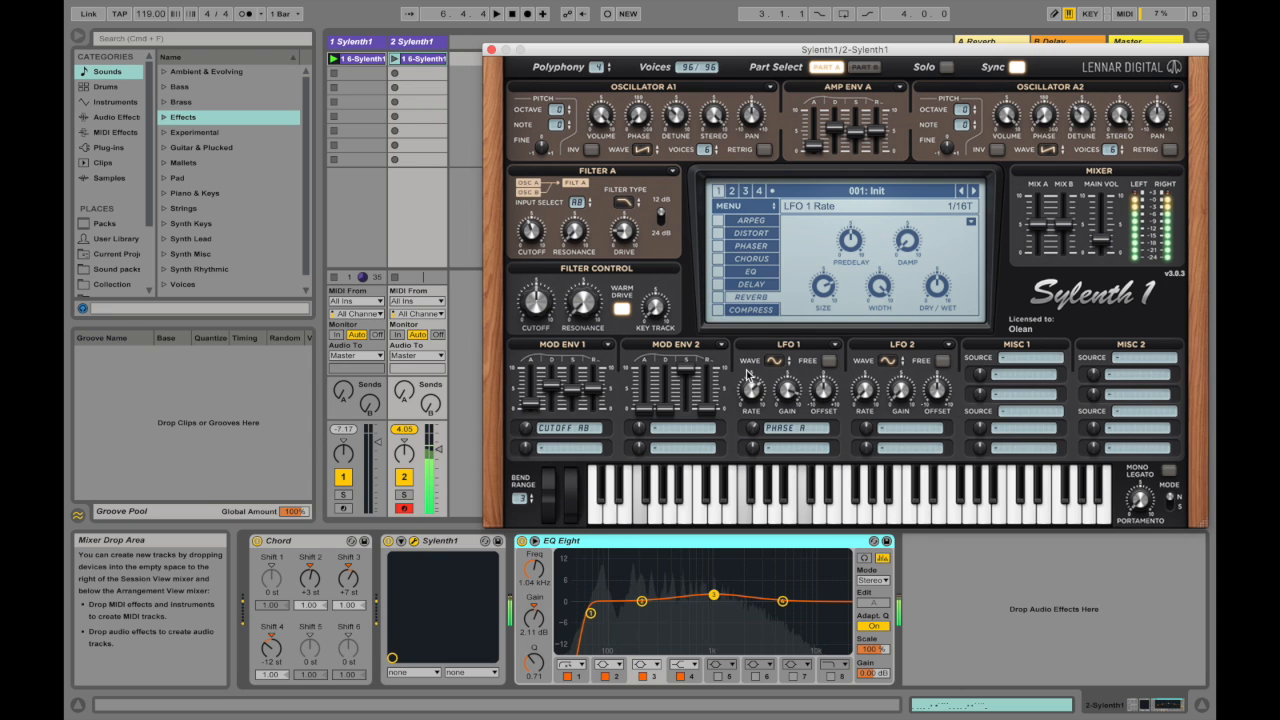
{"action": "left_click_drag", "start_coordinate": [748, 395], "coordinate": [760, 490]}
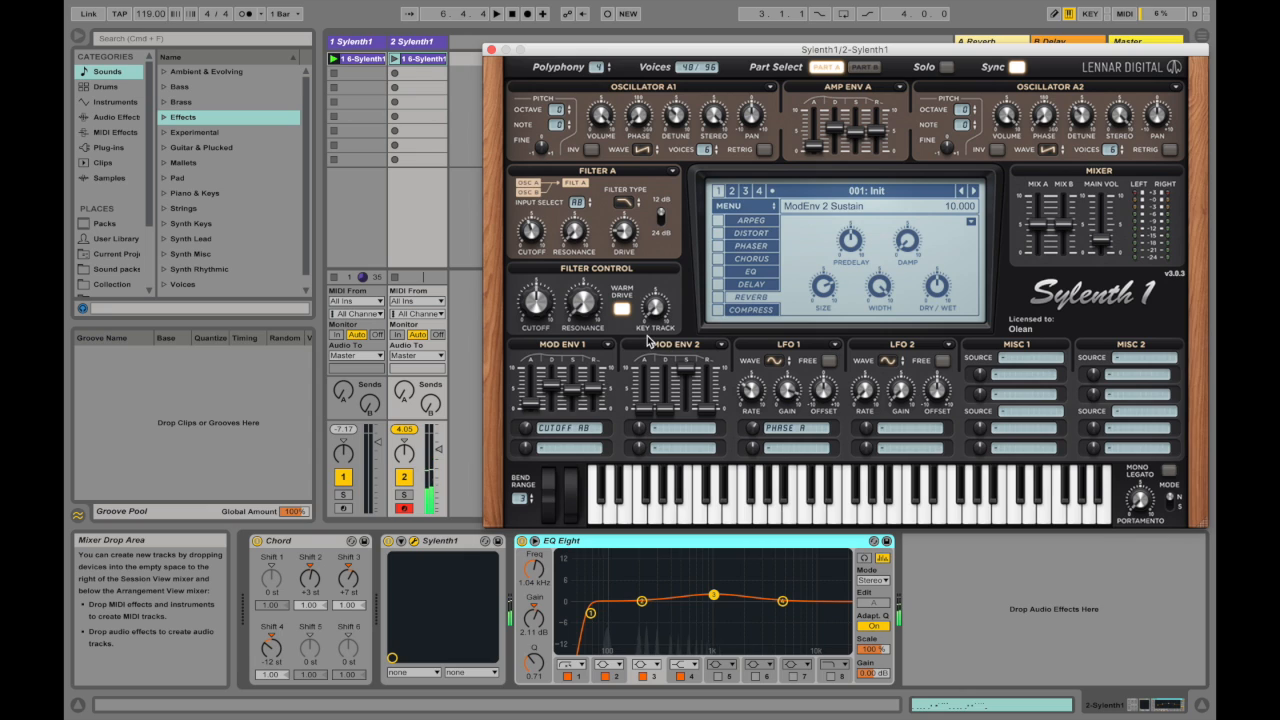
Step: Set Filter A's resonance to about 1.04 and assign Mod Env 2 to Resonance A and B
{"action": "mouse_move", "coordinate": [560, 240]}
{"action": "left_mouse_down"}
{"action": "mouse_move", "coordinate": [575, 183]}
{"action": "mouse_move", "coordinate": [588, 210]}
{"action": "mouse_move", "coordinate": [575, 250]}
{"action": "left_mouse_up"}
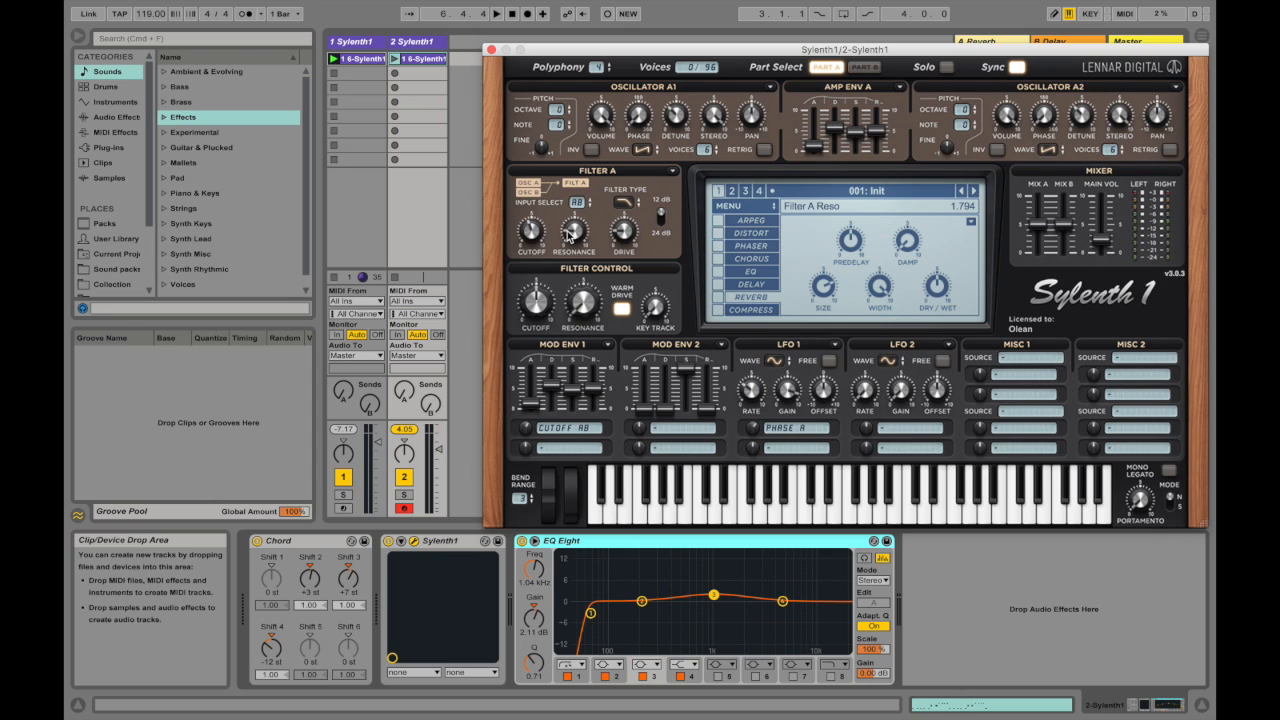
{"action": "left_click_drag", "start_coordinate": [573, 238], "coordinate": [576, 233]}
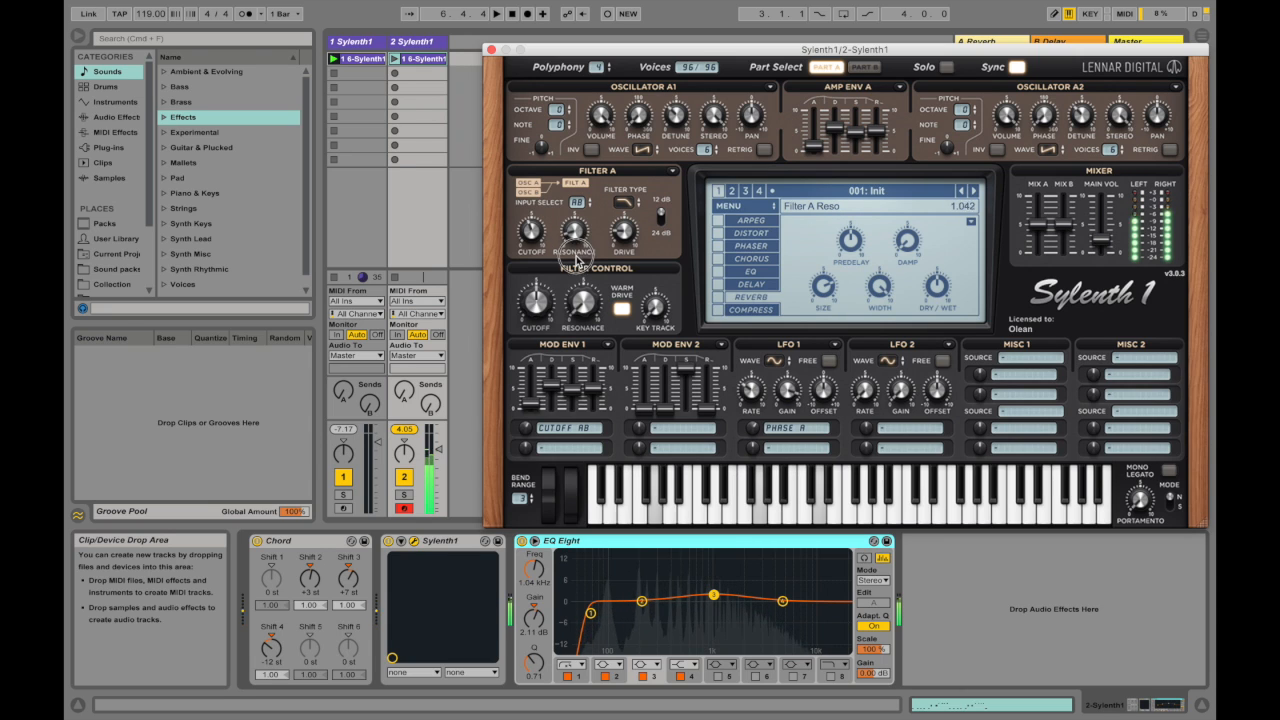
{"action": "left_click", "coordinate": [679, 428]}
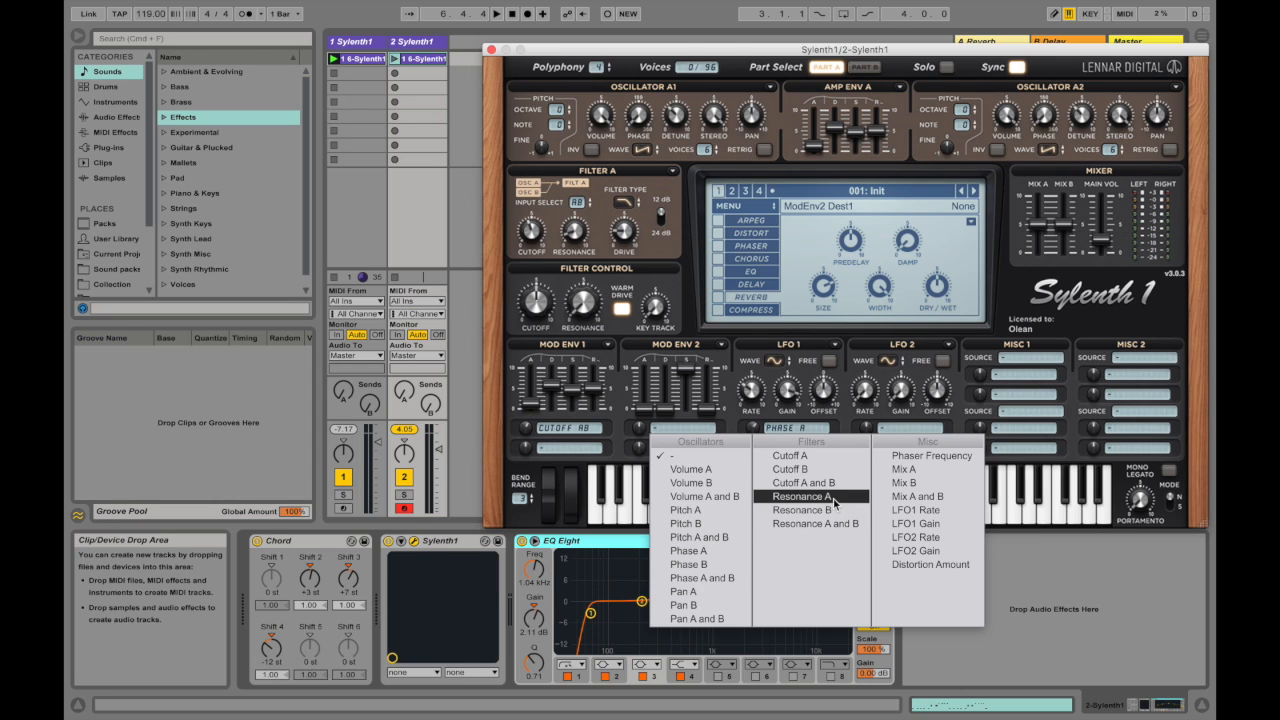
{"action": "left_click", "coordinate": [836, 523]}
Step: Lower Mod Env 2's sustain to minimum, set its decay to about 3.41, and adjust its resonance modulation amount
{"action": "left_click_drag", "start_coordinate": [686, 370], "coordinate": [669, 537]}
{"action": "left_click_drag", "start_coordinate": [666, 409], "coordinate": [687, 353]}
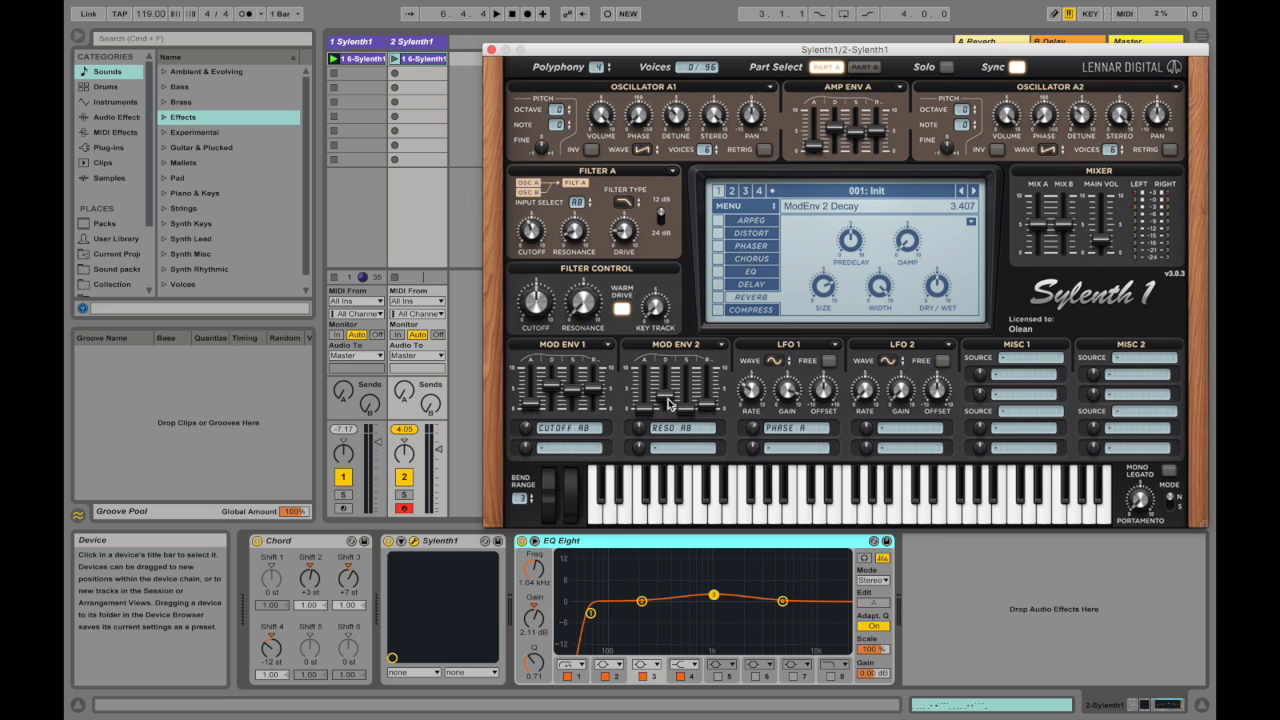
{"action": "left_click", "coordinate": [642, 428]}
{"action": "mouse_move", "coordinate": [642, 428]}
{"action": "left_mouse_down"}
{"action": "mouse_move", "coordinate": [652, 397]}
{"action": "mouse_move", "coordinate": [709, 396]}
{"action": "mouse_move", "coordinate": [709, 385]}
{"action": "mouse_move", "coordinate": [663, 399]}
{"action": "mouse_move", "coordinate": [639, 442]}
{"action": "mouse_move", "coordinate": [642, 431]}
{"action": "left_mouse_up"}
{"action": "left_click", "coordinate": [571, 235]}
{"action": "left_click", "coordinate": [577, 299]}
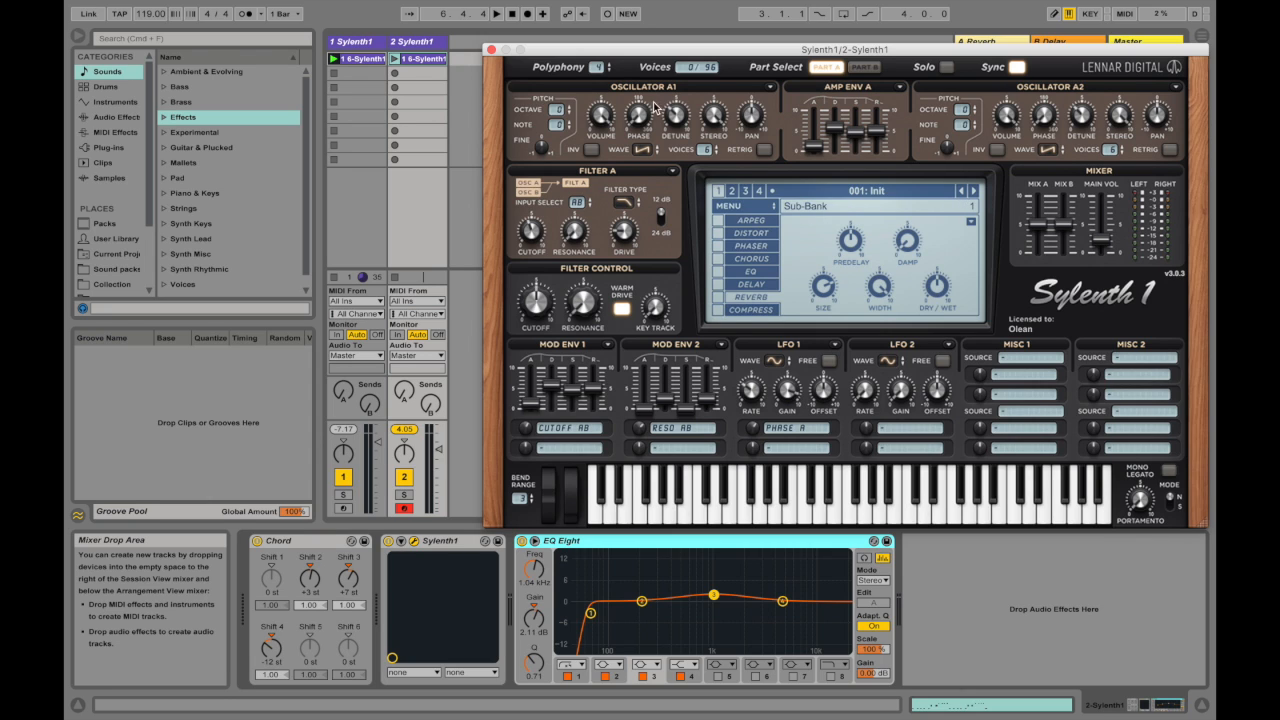
Step: Bring up the EQ effect's settings and try sweeping Filter A's resonance up and back down
{"action": "left_click_drag", "start_coordinate": [1043, 122], "coordinate": [1045, 120]}
{"action": "left_click", "coordinate": [717, 272]}
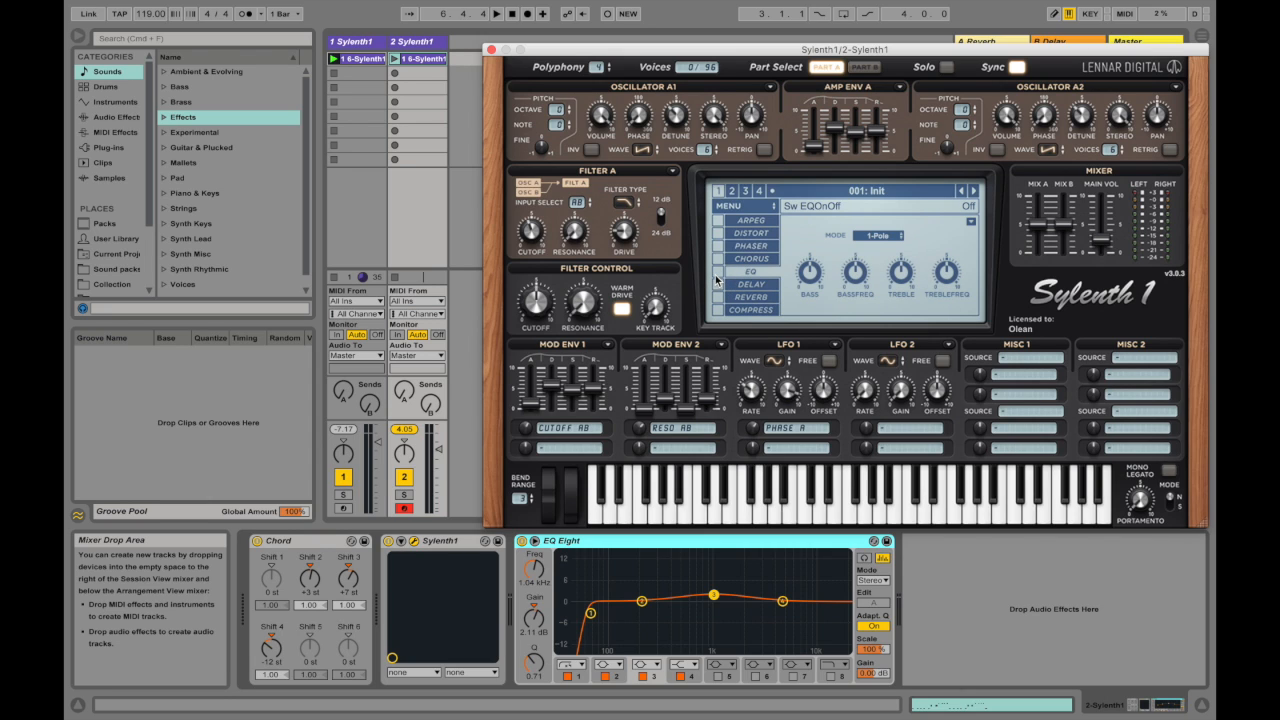
{"action": "left_click_drag", "start_coordinate": [575, 231], "coordinate": [575, 182]}
{"action": "left_click_drag", "start_coordinate": [581, 226], "coordinate": [578, 292]}
Step: Fine-tune Oscillator A1's detune and stereo, and set Oscillator B2's stereo to about 2.58 in Part B
{"action": "left_click_drag", "start_coordinate": [671, 114], "coordinate": [671, 103]}
{"action": "mouse_move", "coordinate": [705, 118]}
{"action": "left_mouse_down"}
{"action": "mouse_move", "coordinate": [699, 207]}
{"action": "mouse_move", "coordinate": [691, 114]}
{"action": "mouse_move", "coordinate": [707, 191]}
{"action": "mouse_move", "coordinate": [709, 98]}
{"action": "left_mouse_up"}
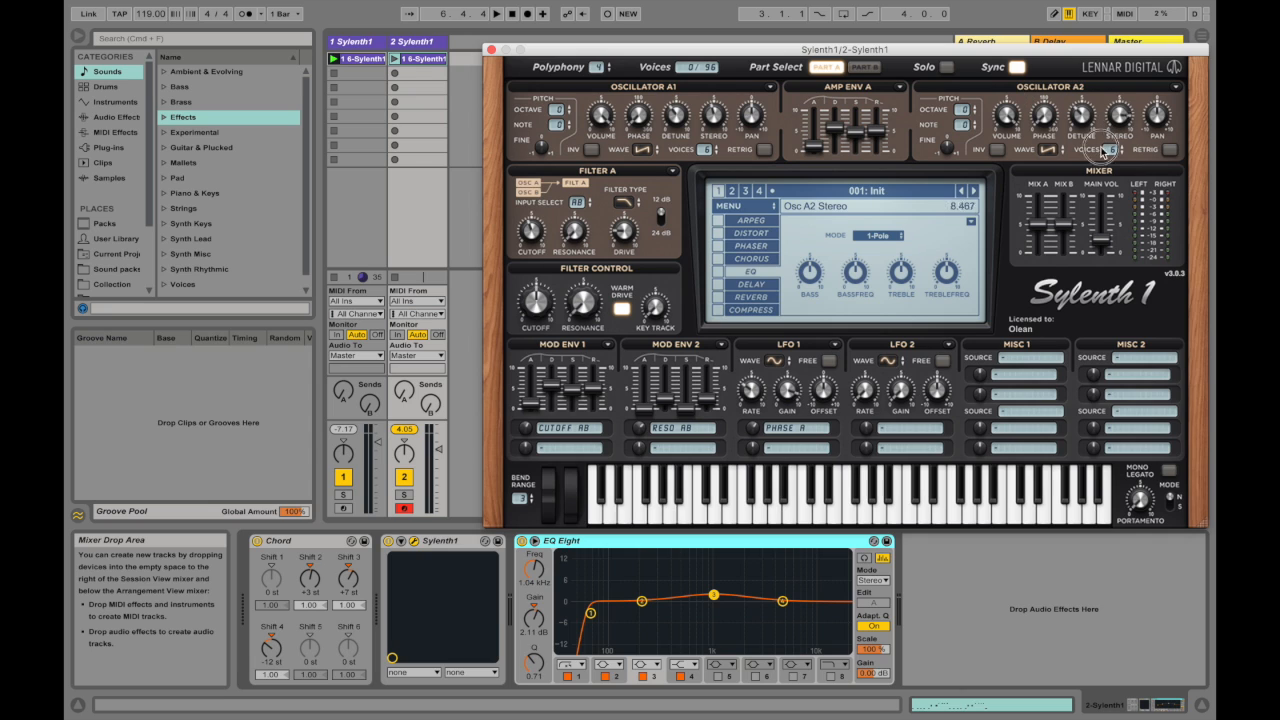
{"action": "left_click", "coordinate": [864, 67]}
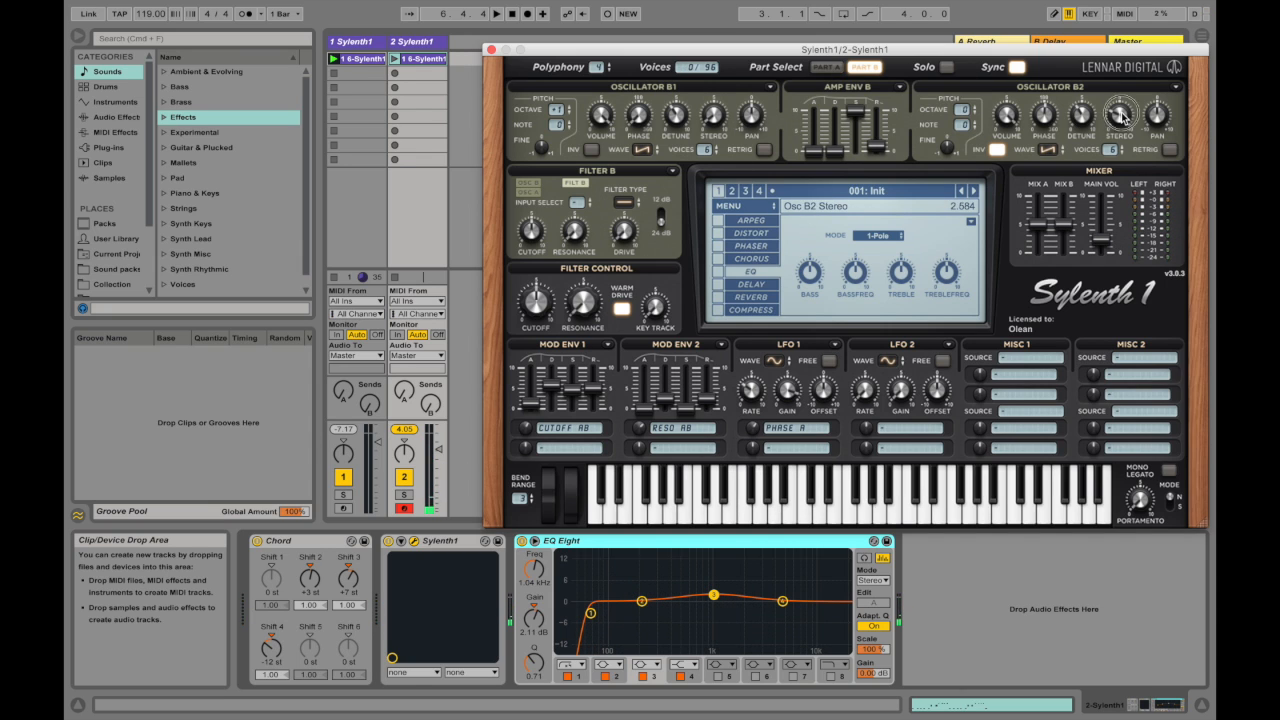
{"action": "left_click", "coordinate": [826, 67]}
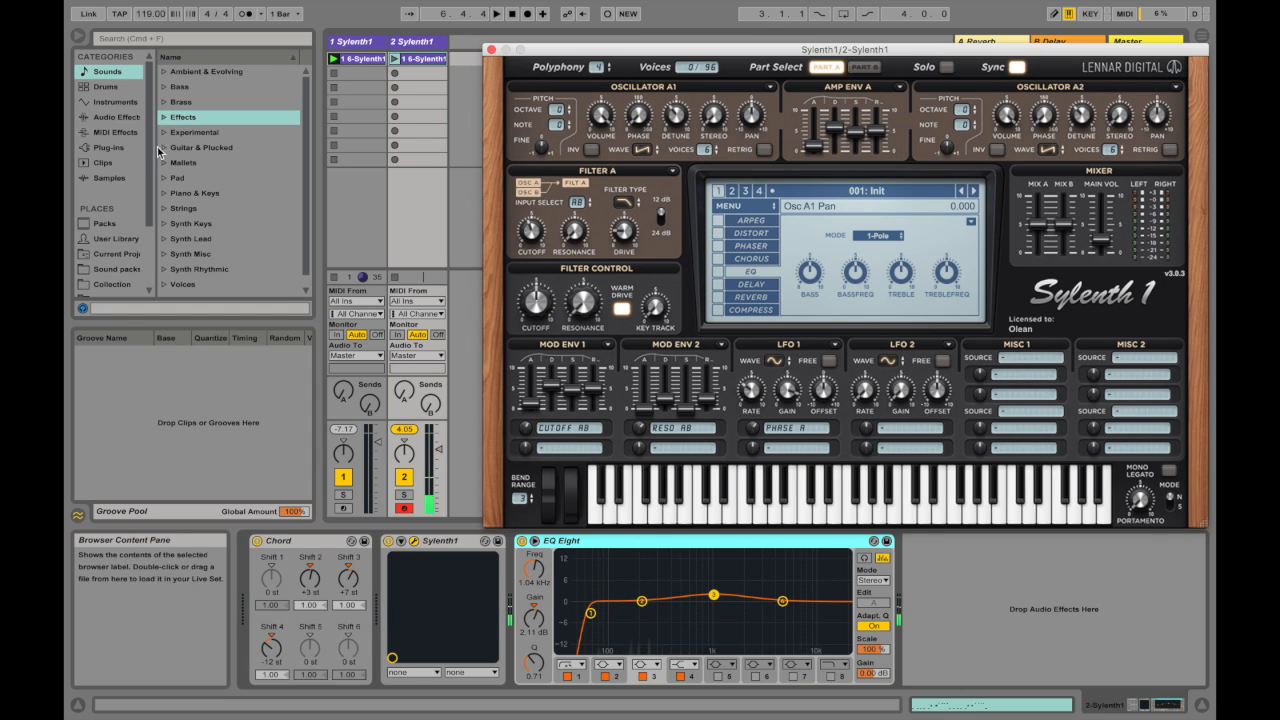
Step: Add a Utility effect after EQ Eight, set its width to 0% to check the pad in mono, and bypass it
{"action": "left_click", "coordinate": [118, 118]}
{"action": "scroll", "coordinate": [212, 235], "scroll_direction": "down", "scroll_amount": 10}
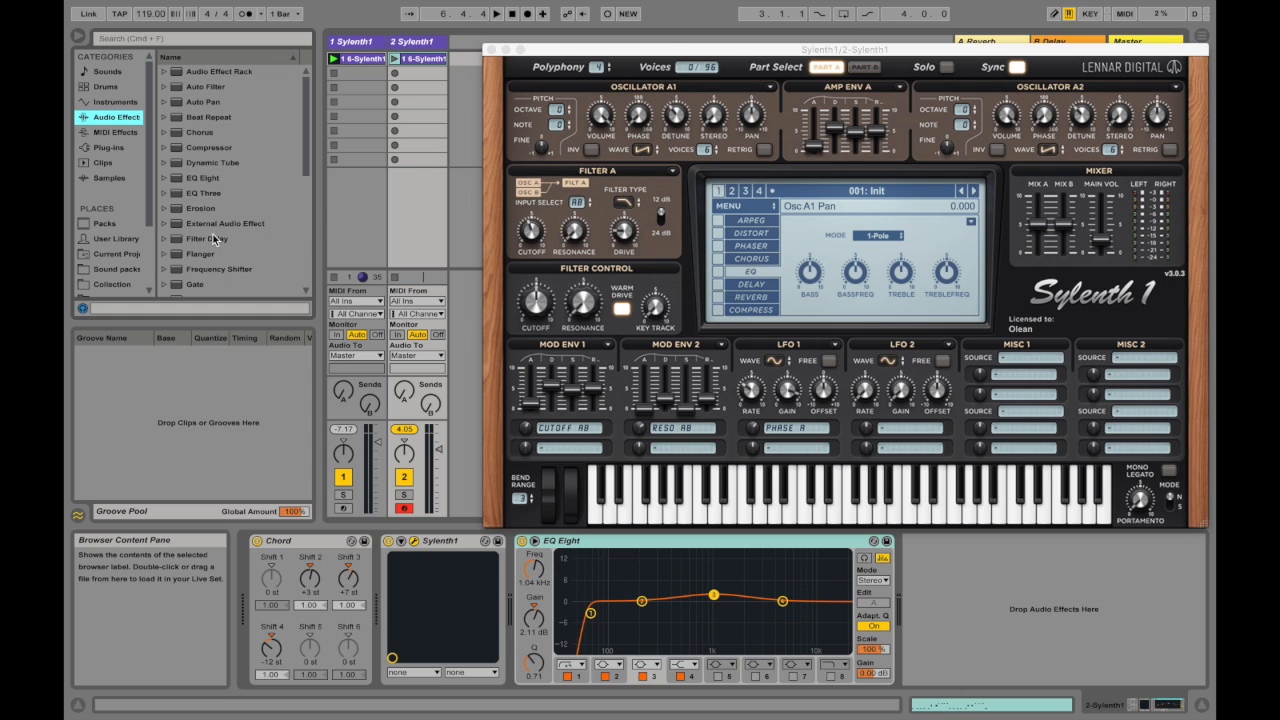
{"action": "left_click_drag", "start_coordinate": [210, 258], "coordinate": [900, 610]}
{"action": "left_click_drag", "start_coordinate": [945, 660], "coordinate": [945, 663]}
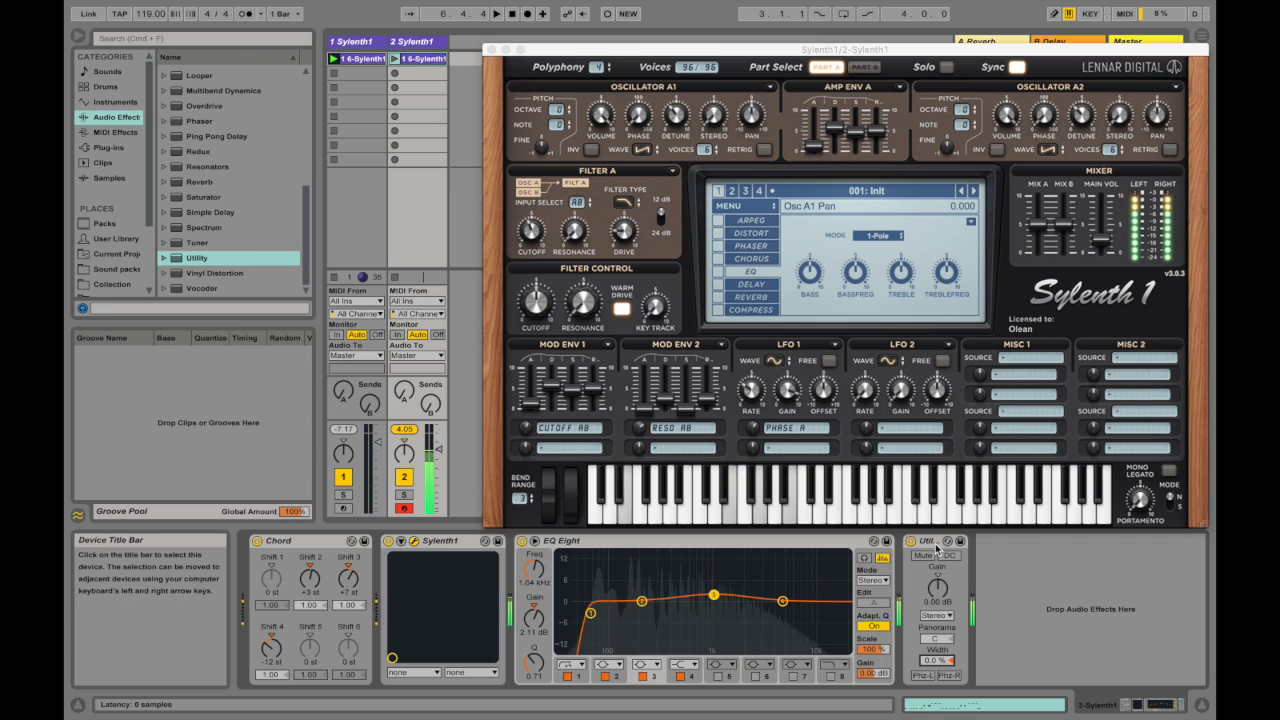
{"action": "left_click", "coordinate": [911, 542]}
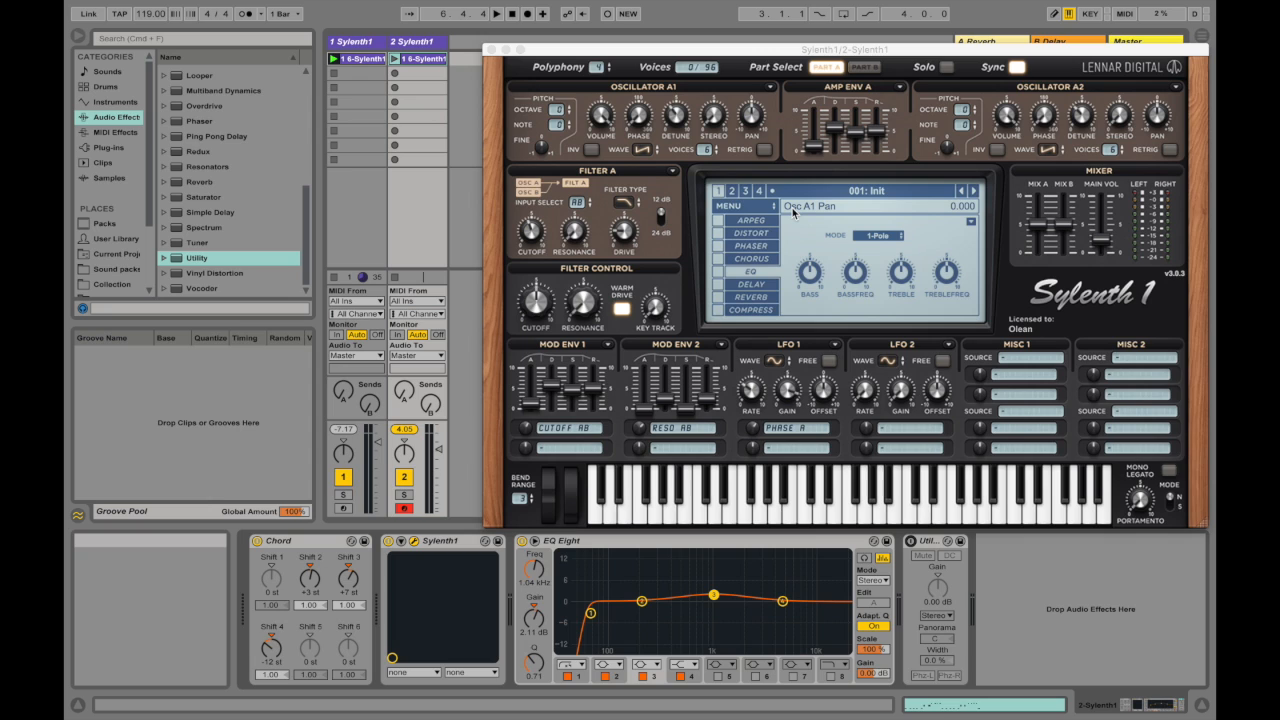
Step: Adjust the stereo width of Part A's oscillators, raising Oscillator A2's stereo to about 9.98
{"action": "left_click", "coordinate": [714, 114]}
{"action": "left_click_drag", "start_coordinate": [720, 72], "coordinate": [714, 100]}
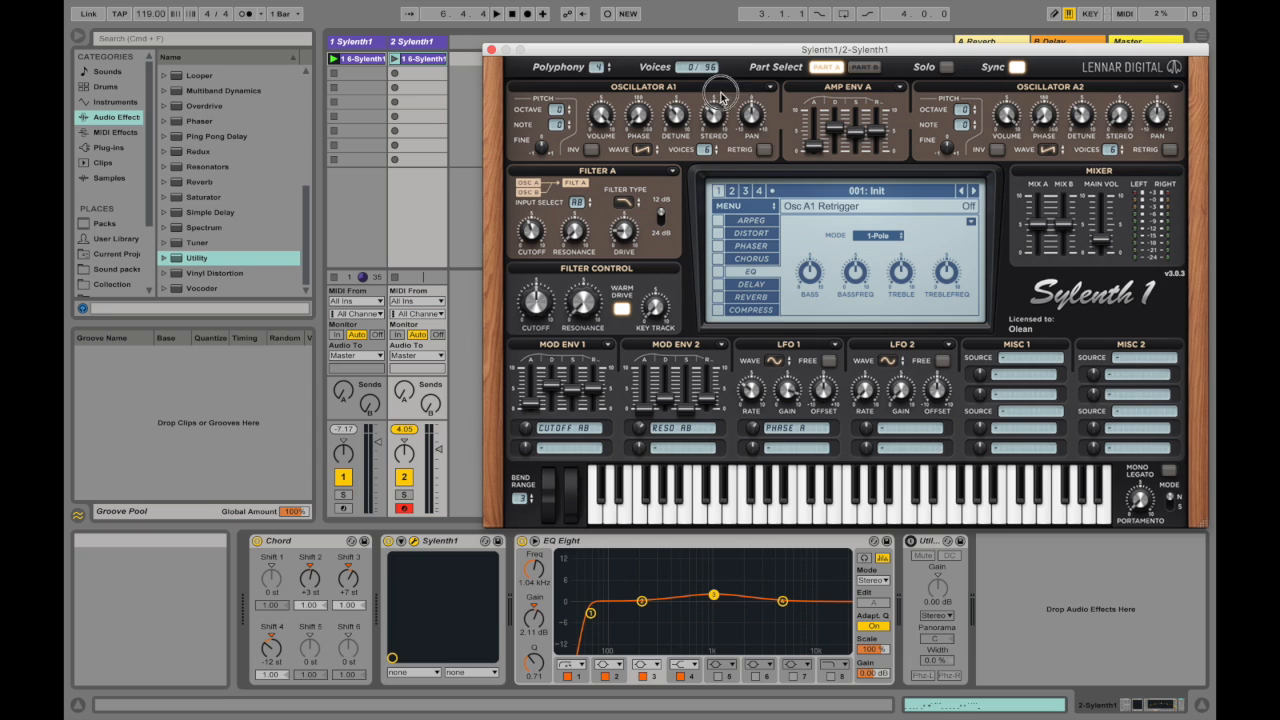
{"action": "left_click_drag", "start_coordinate": [712, 122], "coordinate": [731, 56]}
{"action": "left_click_drag", "start_coordinate": [717, 115], "coordinate": [749, 25]}
{"action": "left_click_drag", "start_coordinate": [722, 111], "coordinate": [745, 74]}
{"action": "left_click_drag", "start_coordinate": [1118, 119], "coordinate": [1129, 6]}
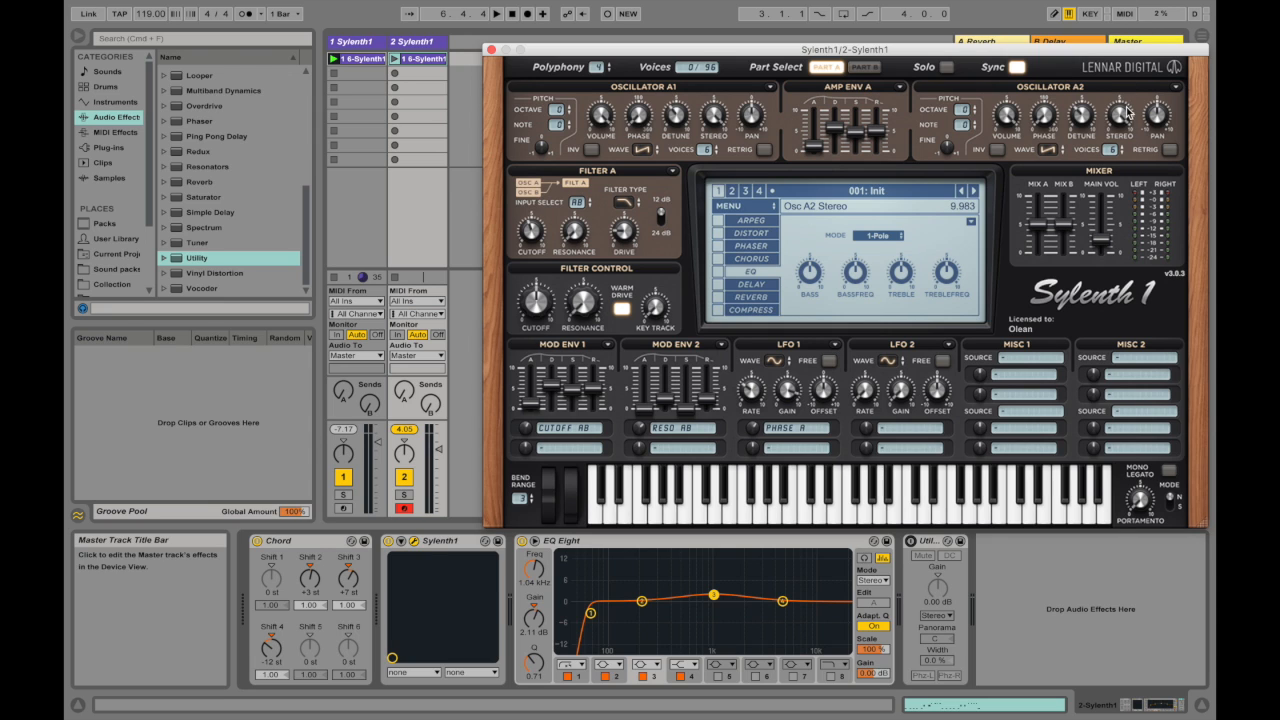
Step: Raise the stereo width of Oscillators B1 and B2 in Part B
{"action": "left_click", "coordinate": [864, 68]}
{"action": "left_click_drag", "start_coordinate": [713, 122], "coordinate": [745, 42]}
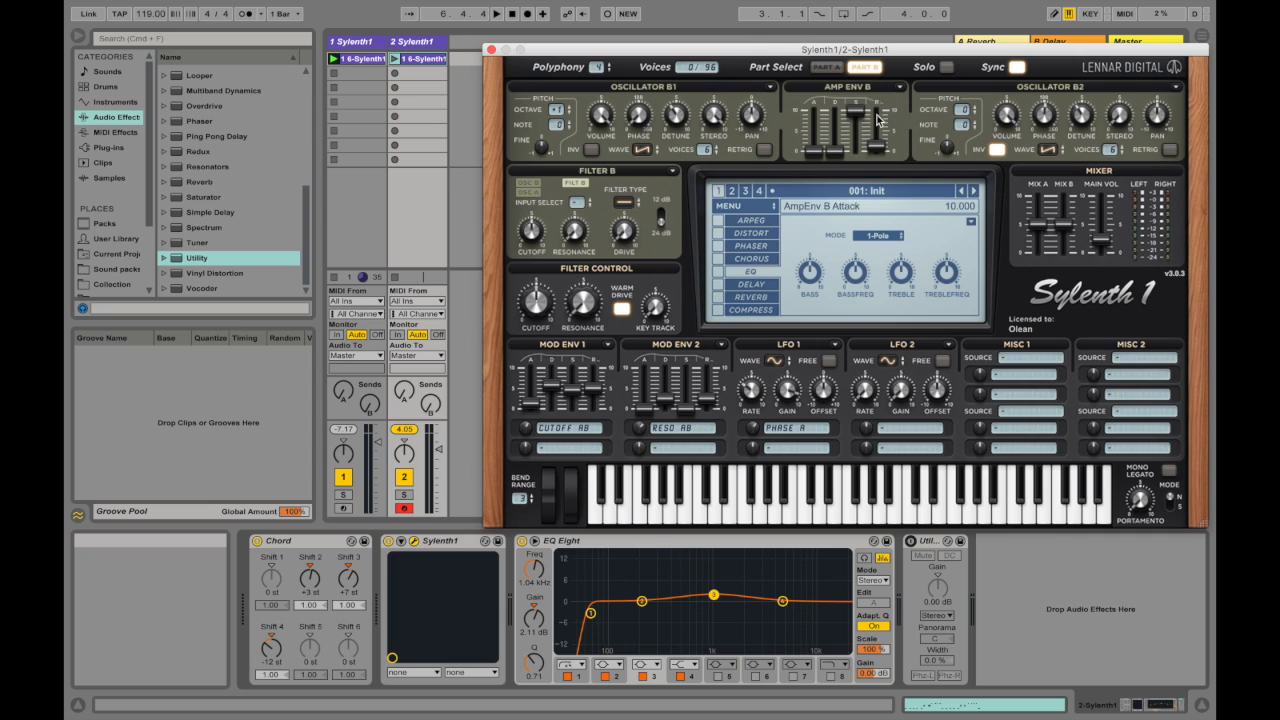
{"action": "left_click_drag", "start_coordinate": [1114, 124], "coordinate": [1123, 50]}
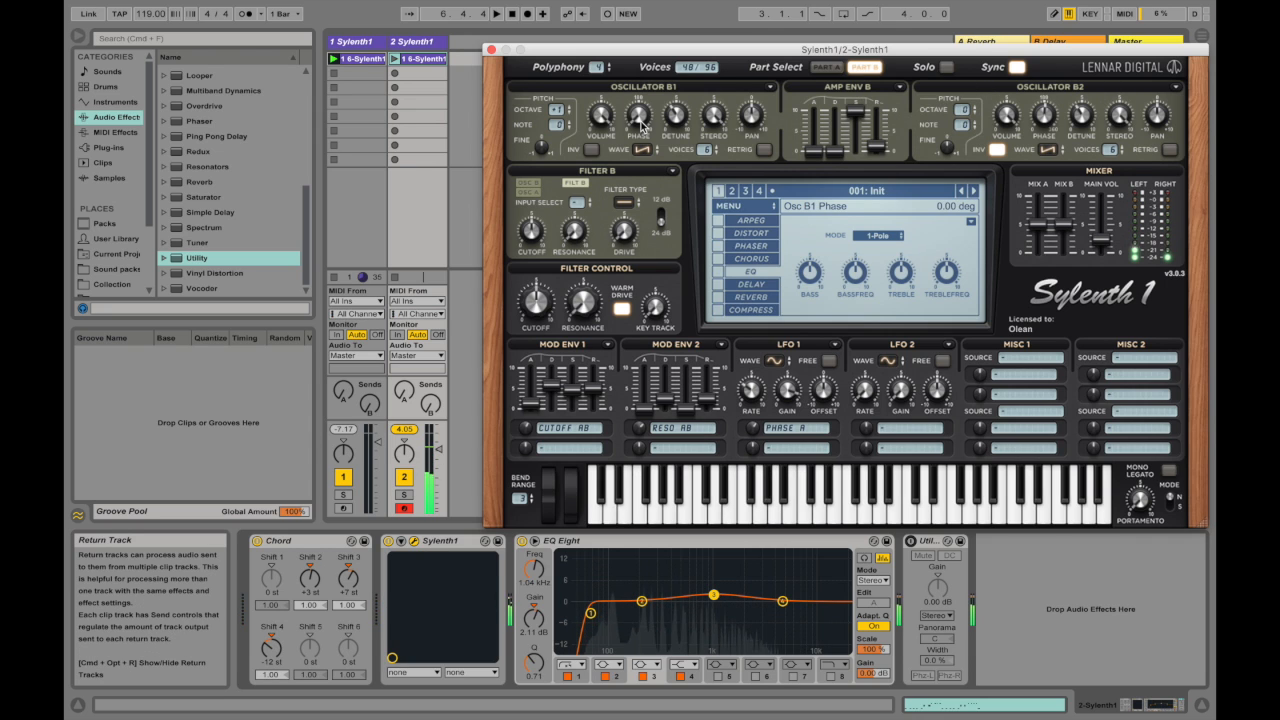
Step: Close the duplicated track's synth and open track 1's original Sylenth1 to examine its Part A and Part B oscillator settings
{"action": "left_click", "coordinate": [397, 58]}
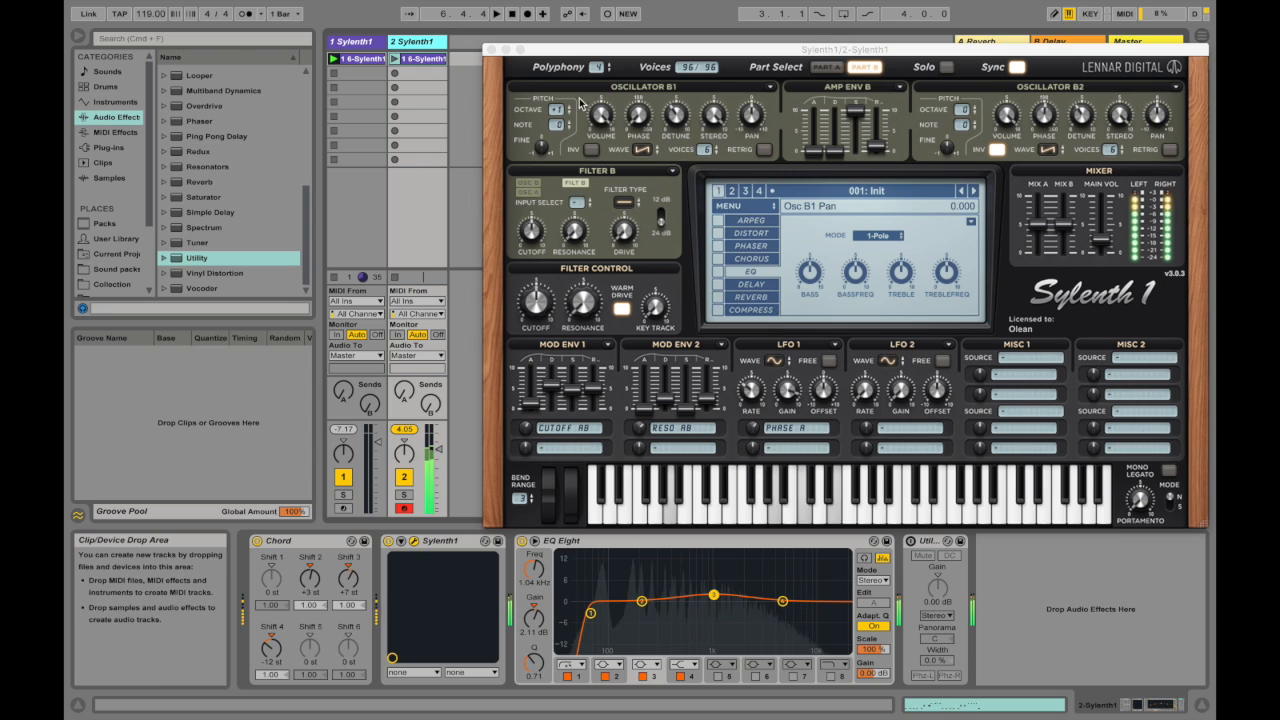
{"action": "double_click", "coordinate": [355, 42]}
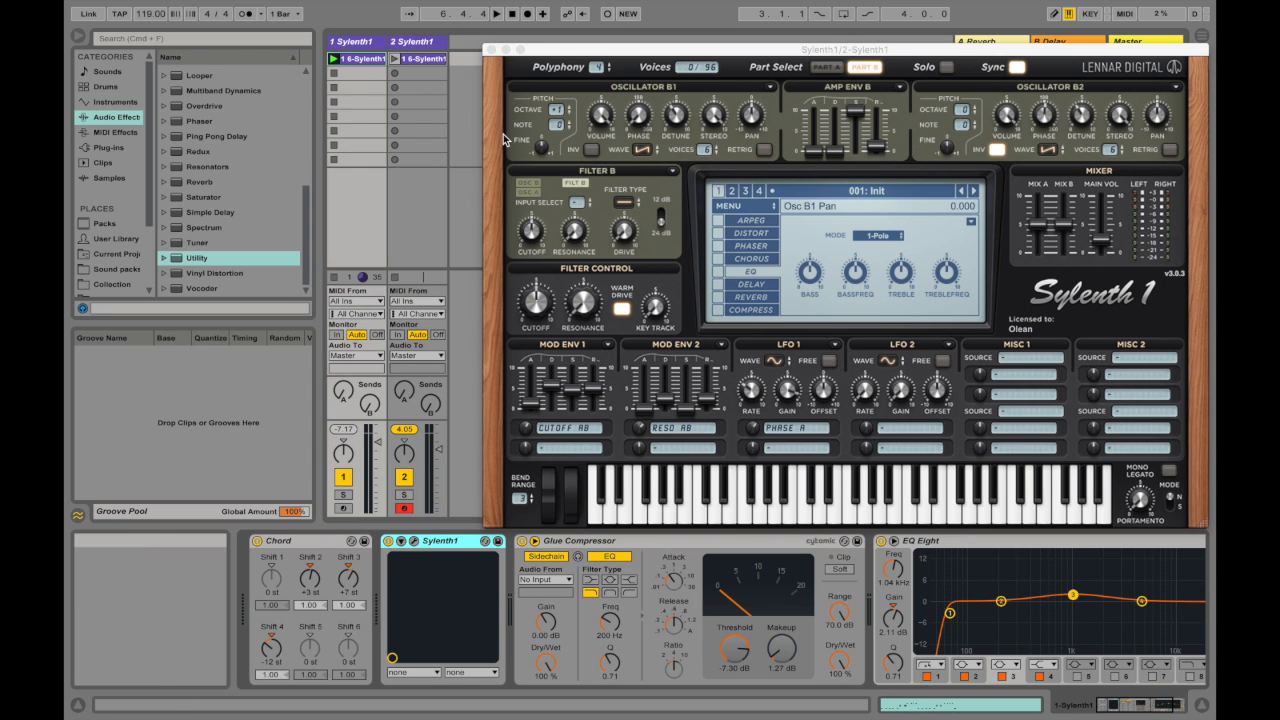
{"action": "left_click", "coordinate": [489, 49]}
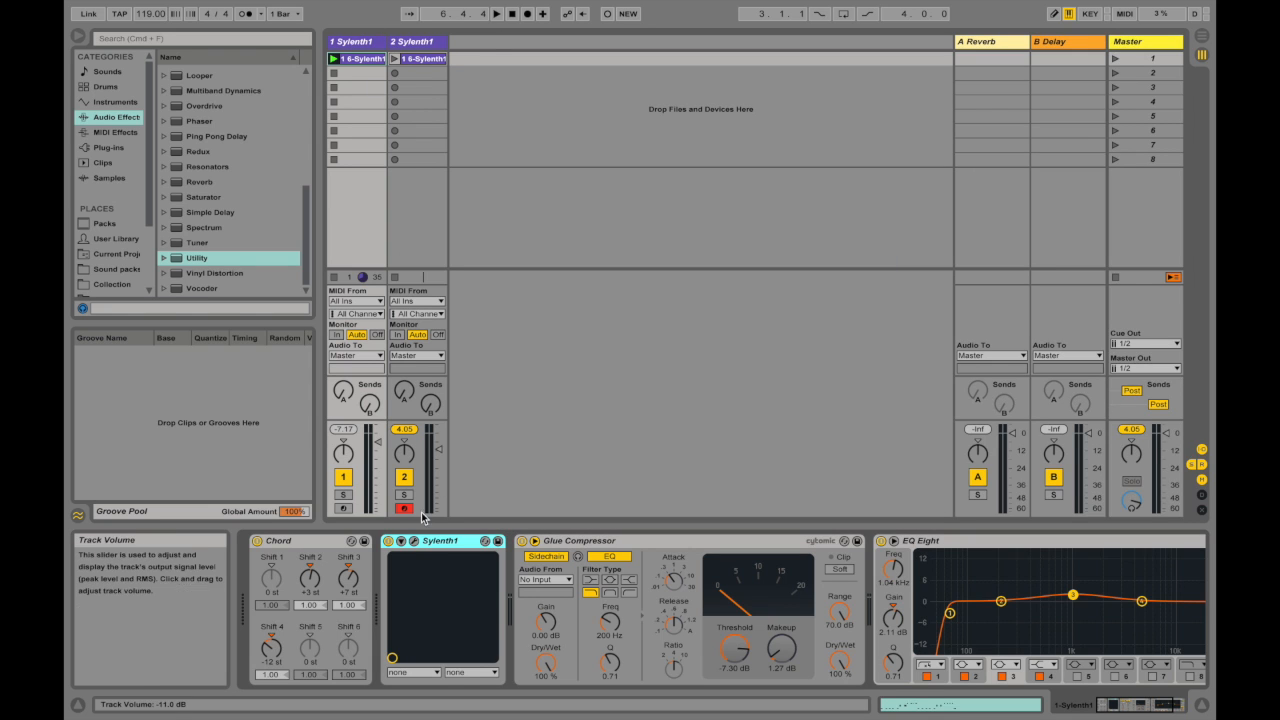
{"action": "left_click", "coordinate": [413, 541]}
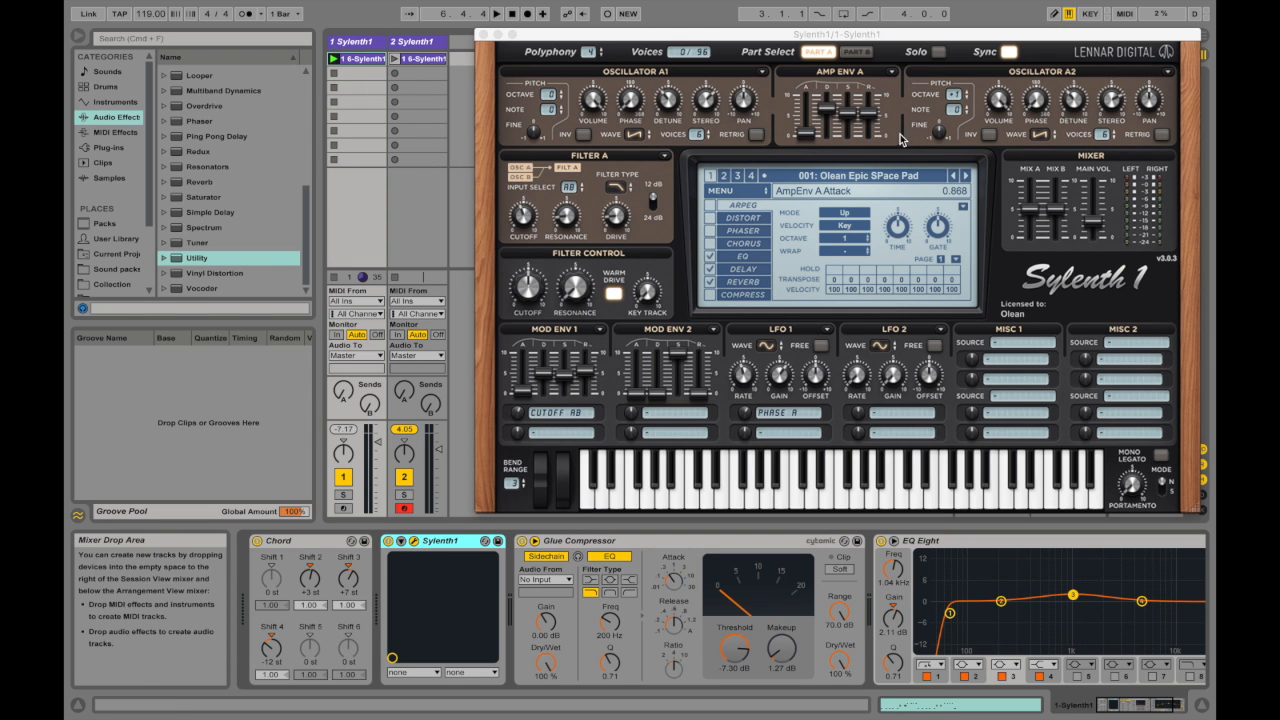
{"action": "left_click", "coordinate": [858, 53]}
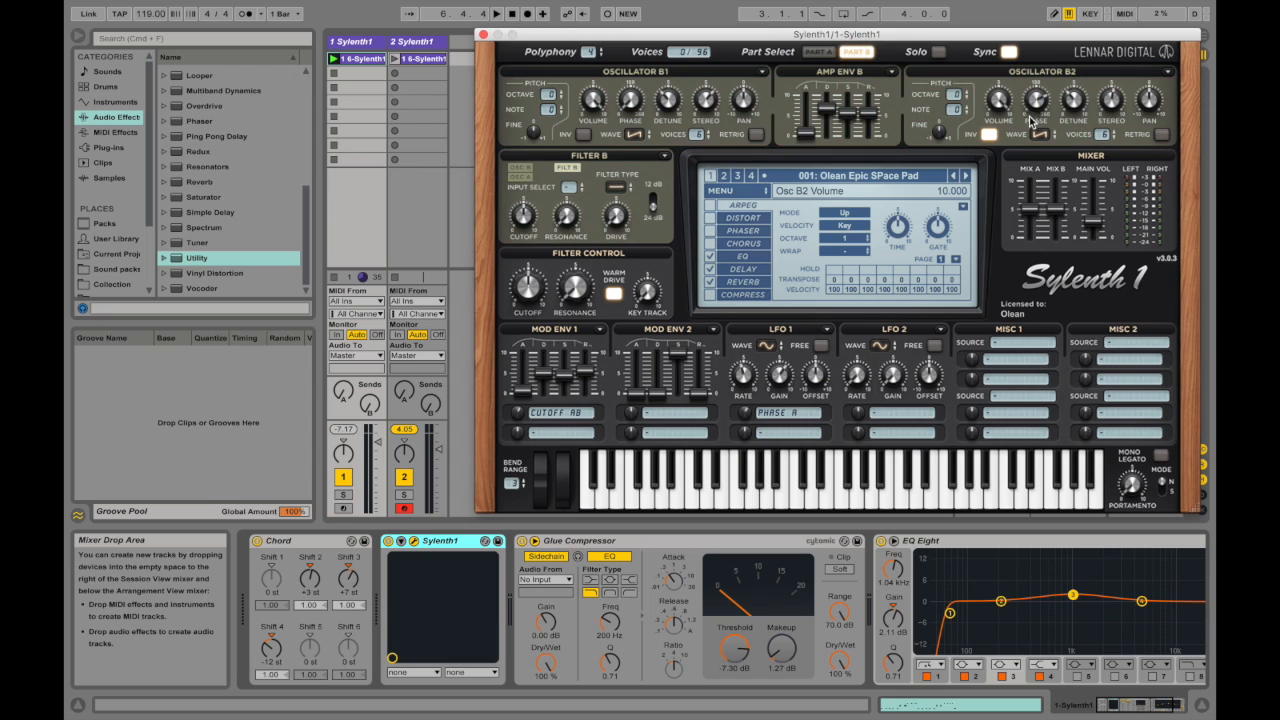
{"action": "left_click", "coordinate": [818, 51]}
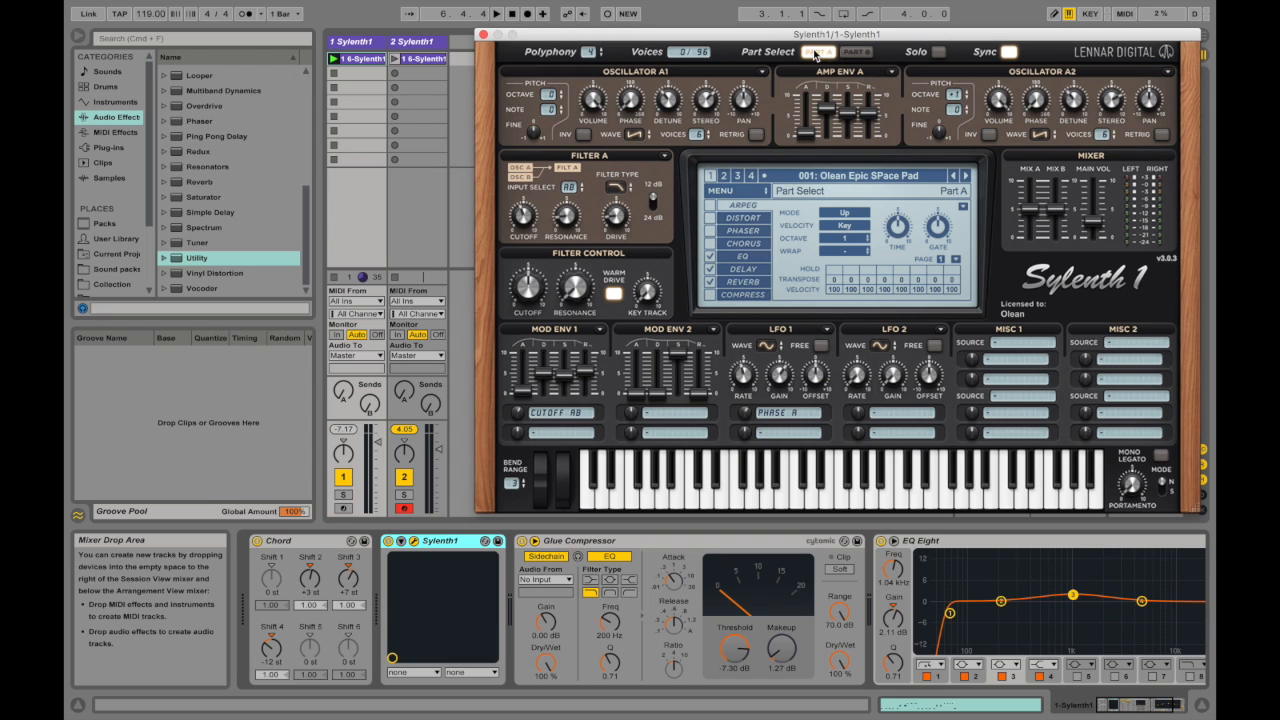